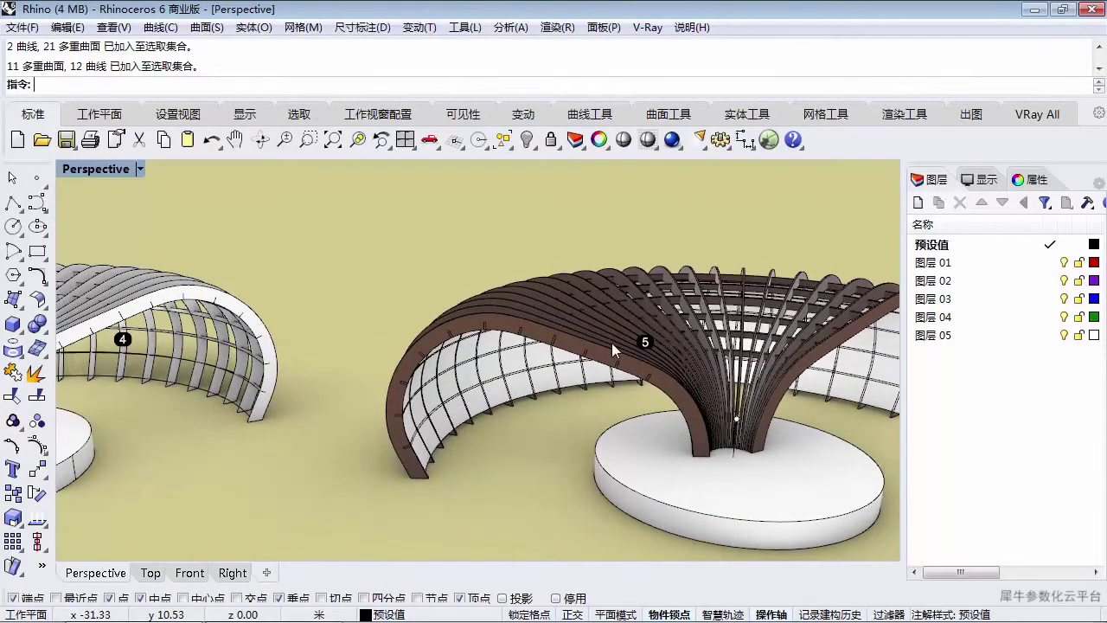
- Examine modelling stages 1 to 3 of the pavilion: the profile curve, the revolved shell and the radial ribs
{"action": "scroll", "coordinate": [612, 343], "scroll_direction": "down", "scroll_amount": 9}
{"action": "right_click_drag", "start_coordinate": [351, 348], "coordinate": [411, 410], "text": "shift"}
{"action": "scroll", "coordinate": [439, 420], "scroll_direction": "up", "scroll_amount": 8}
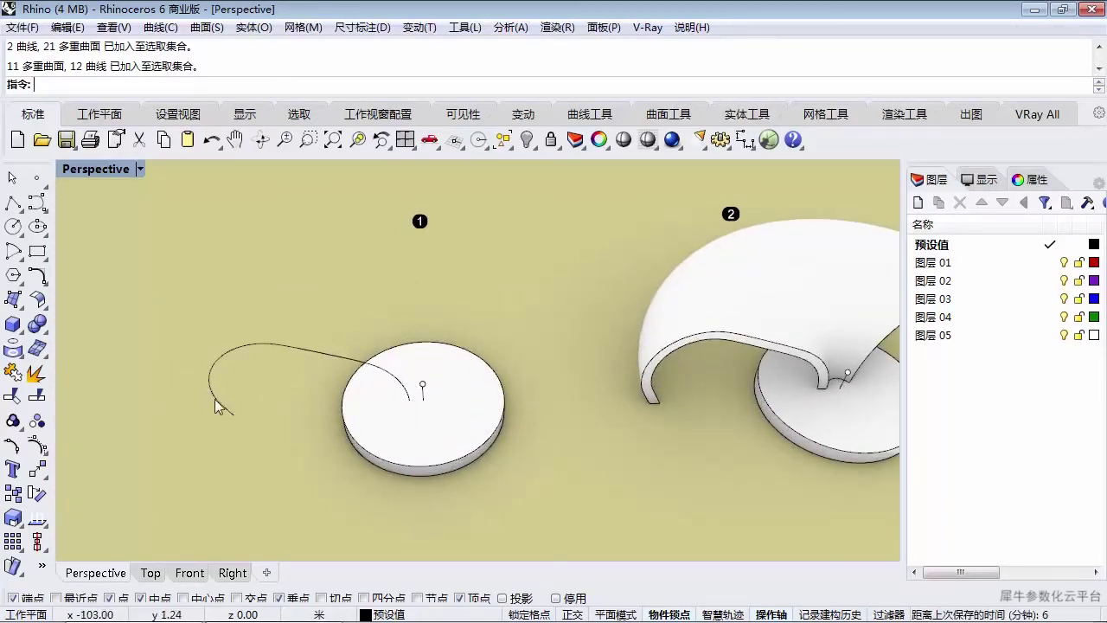
{"action": "right_click_drag", "start_coordinate": [742, 396], "coordinate": [632, 375], "text": "shift"}
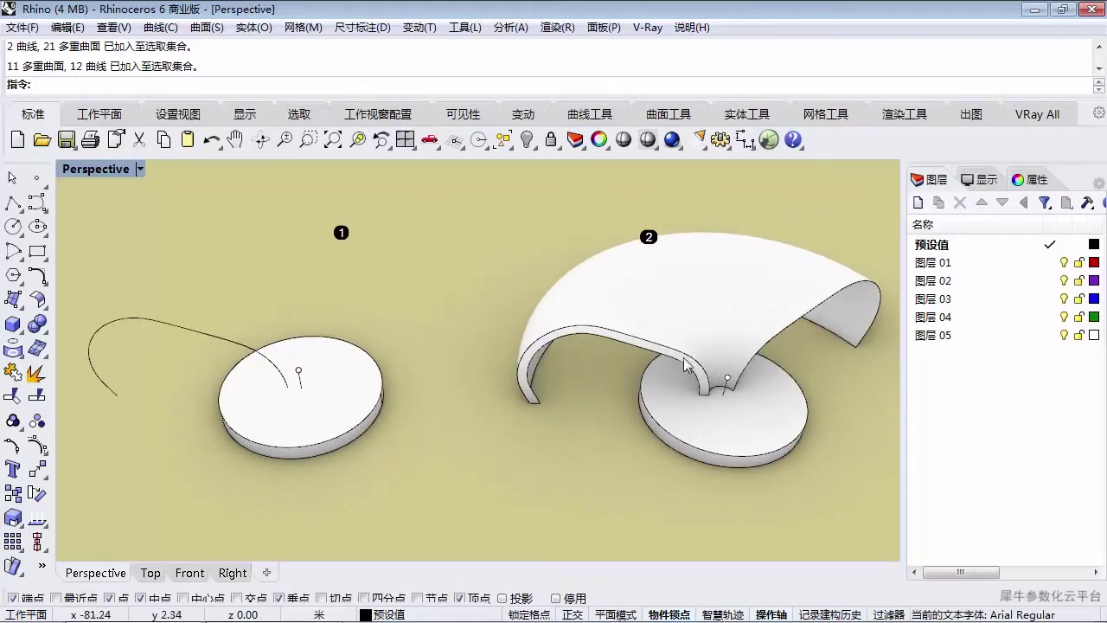
{"action": "scroll", "coordinate": [696, 346], "scroll_direction": "up", "scroll_amount": 5}
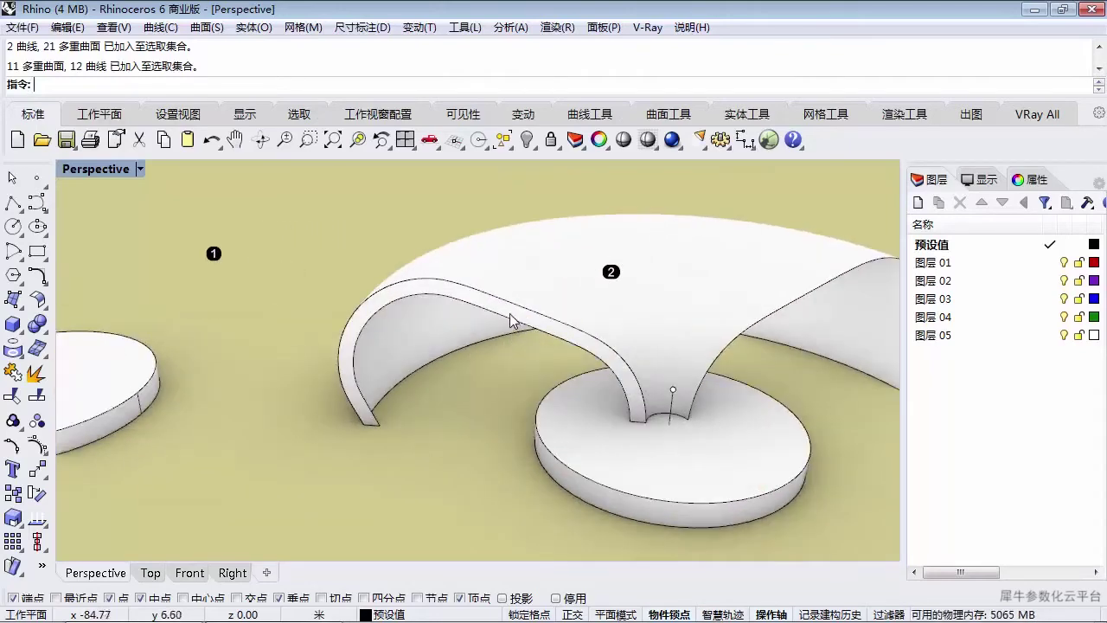
{"action": "left_click", "coordinate": [510, 321]}
{"action": "scroll", "coordinate": [564, 346], "scroll_direction": "down", "scroll_amount": 3}
{"action": "right_click_drag", "start_coordinate": [700, 361], "coordinate": [570, 358], "text": "shift"}
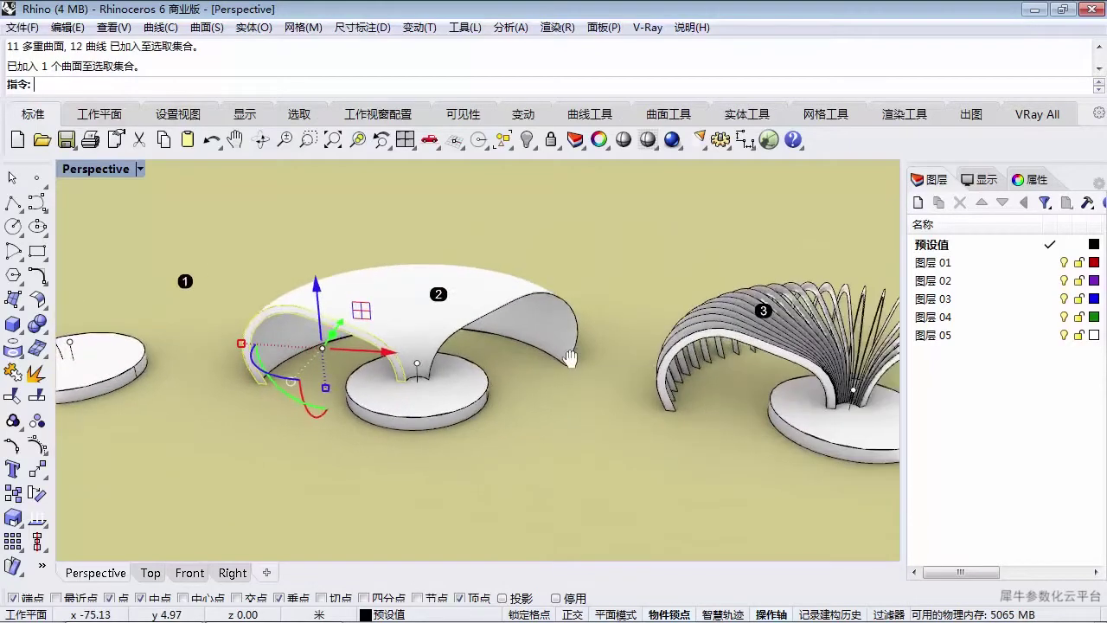
{"action": "right_click_drag", "start_coordinate": [769, 360], "coordinate": [627, 315], "text": "shift"}
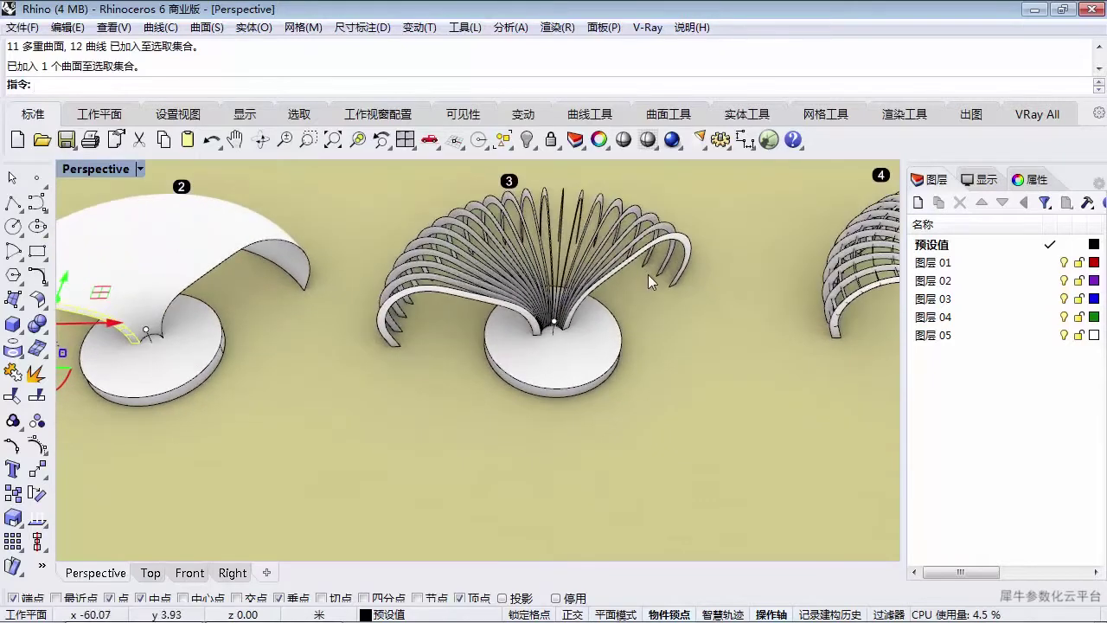
{"action": "left_click_drag", "start_coordinate": [648, 274], "coordinate": [433, 235]}
{"action": "left_click", "coordinate": [715, 352]}
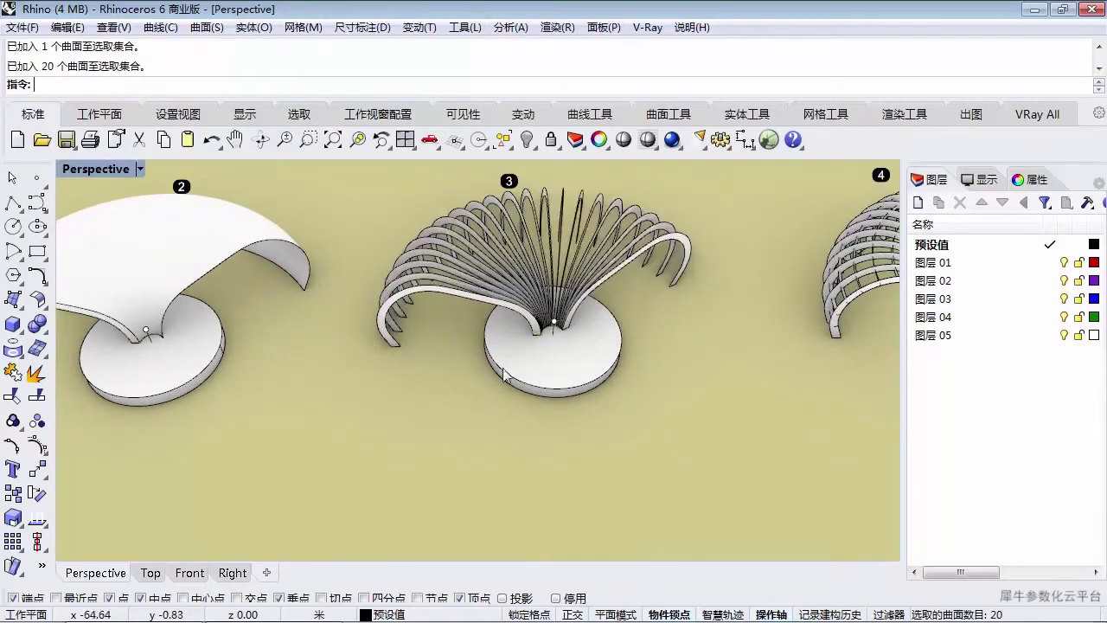
{"action": "scroll", "coordinate": [504, 373], "scroll_direction": "down", "scroll_amount": 5}
{"action": "right_click_drag", "start_coordinate": [654, 361], "coordinate": [515, 374], "text": "shift"}
{"action": "right_click_drag", "start_coordinate": [632, 379], "coordinate": [331, 391]}
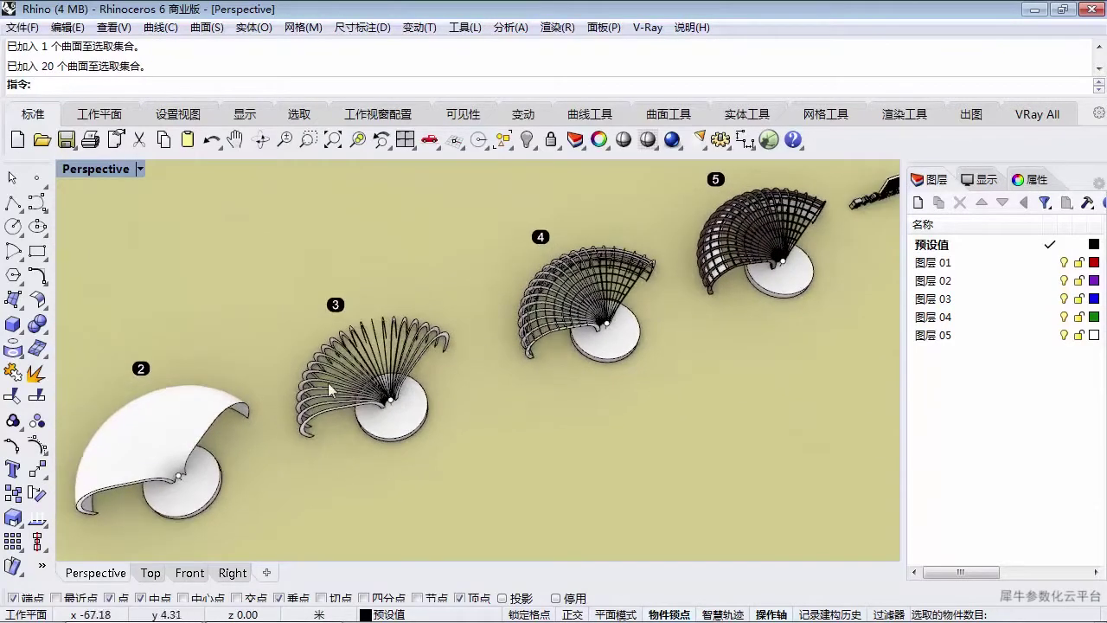
{"action": "left_click", "coordinate": [195, 435]}
{"action": "right_click_drag", "start_coordinate": [603, 380], "coordinate": [554, 489]}
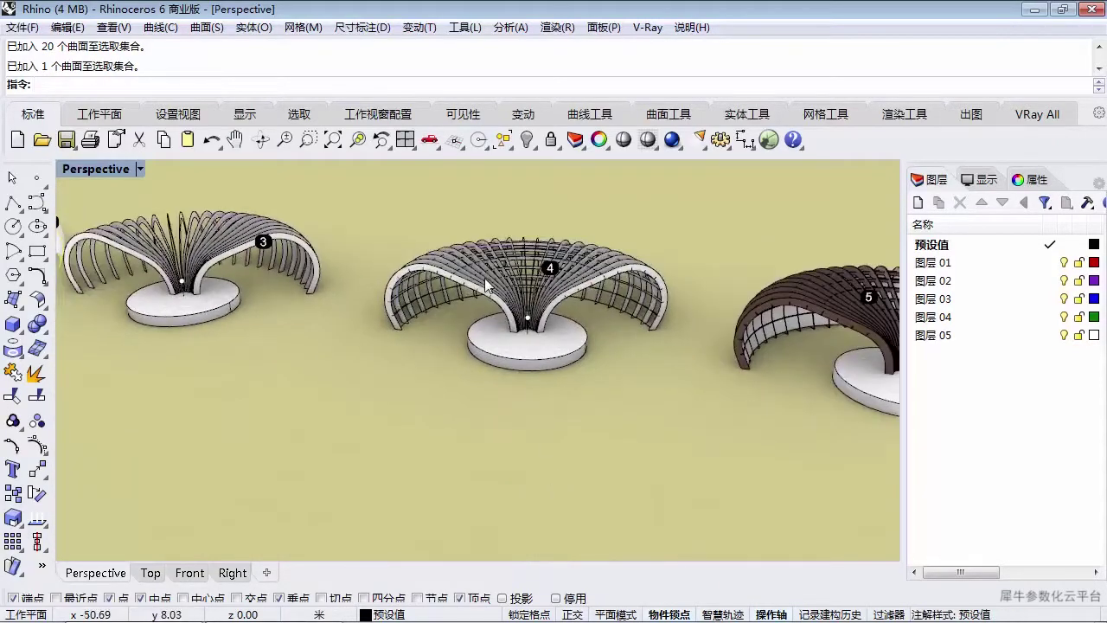
- Examine the crossing ribs of pavilion stage 4 and the finished brown structure of stage 5 up close
{"action": "scroll", "coordinate": [487, 286], "scroll_direction": "up", "scroll_amount": 5}
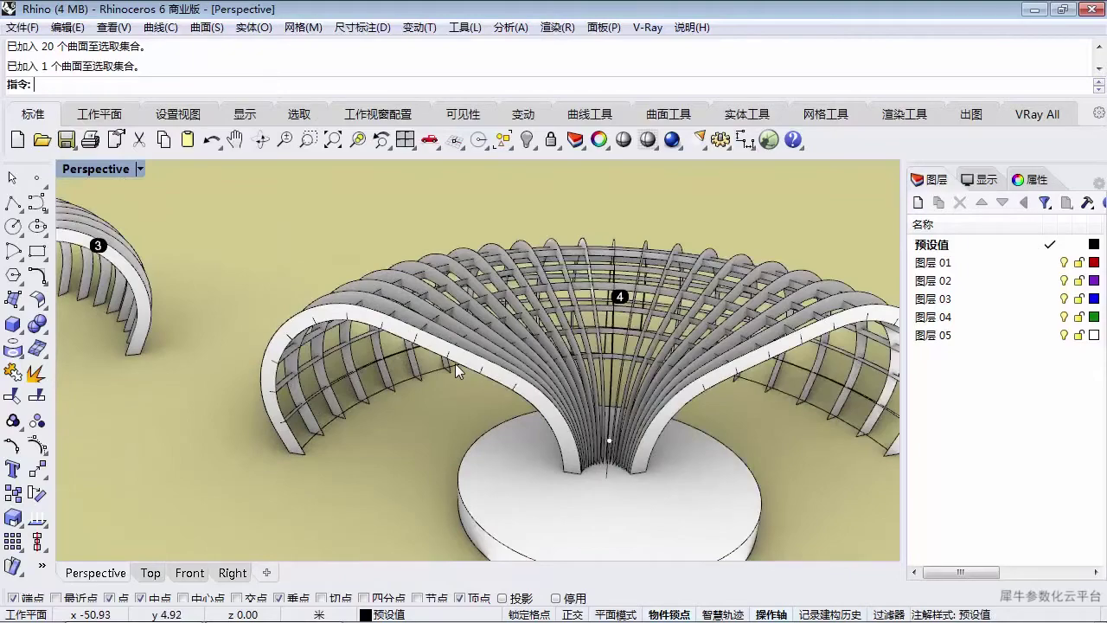
{"action": "right_click_drag", "start_coordinate": [601, 348], "coordinate": [666, 368]}
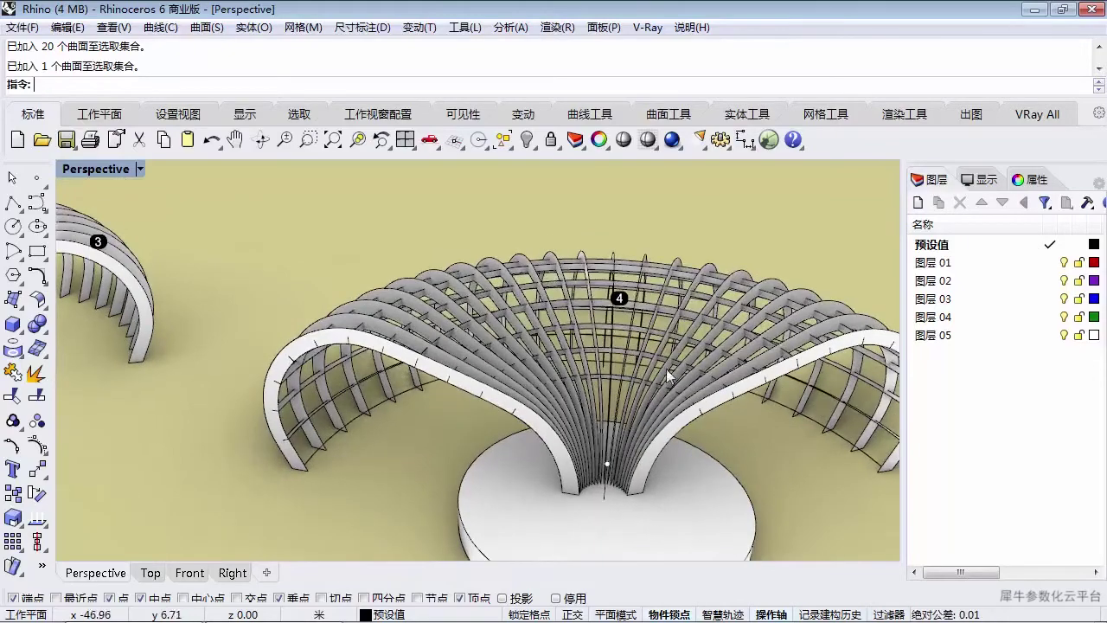
{"action": "right_click_drag", "start_coordinate": [773, 398], "coordinate": [610, 338]}
{"action": "scroll", "coordinate": [610, 337], "scroll_direction": "up", "scroll_amount": 4}
{"action": "scroll", "coordinate": [610, 346], "scroll_direction": "down", "scroll_amount": 6}
{"action": "scroll", "coordinate": [736, 458], "scroll_direction": "up", "scroll_amount": 6}
{"action": "left_click", "coordinate": [765, 418]}
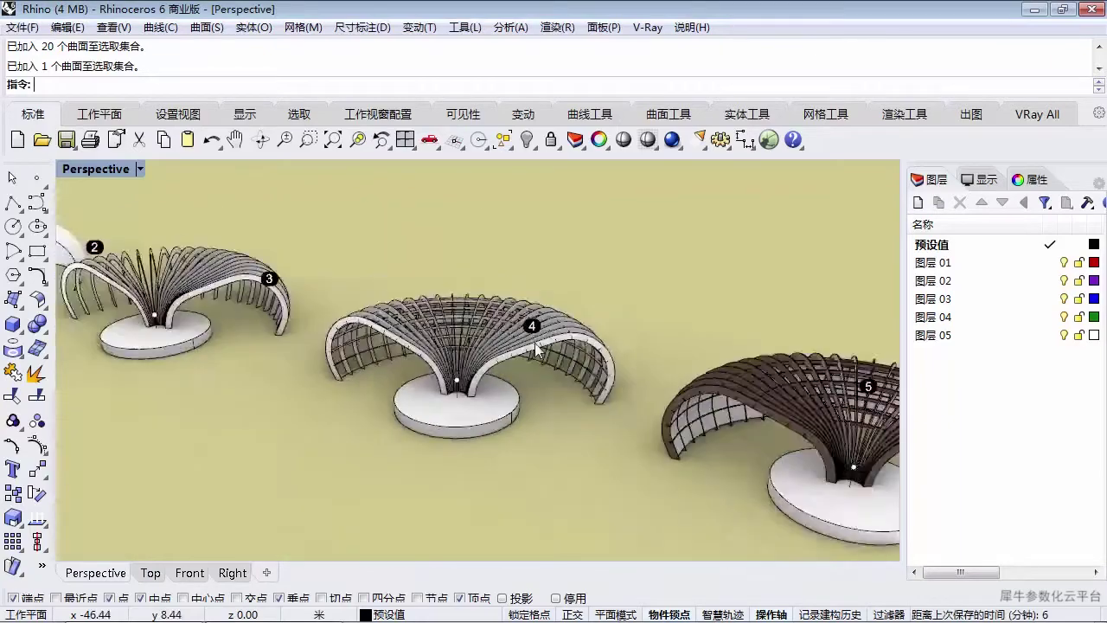
{"action": "scroll", "coordinate": [546, 335], "scroll_direction": "down", "scroll_amount": 3}
{"action": "scroll", "coordinate": [606, 351], "scroll_direction": "up", "scroll_amount": 6}
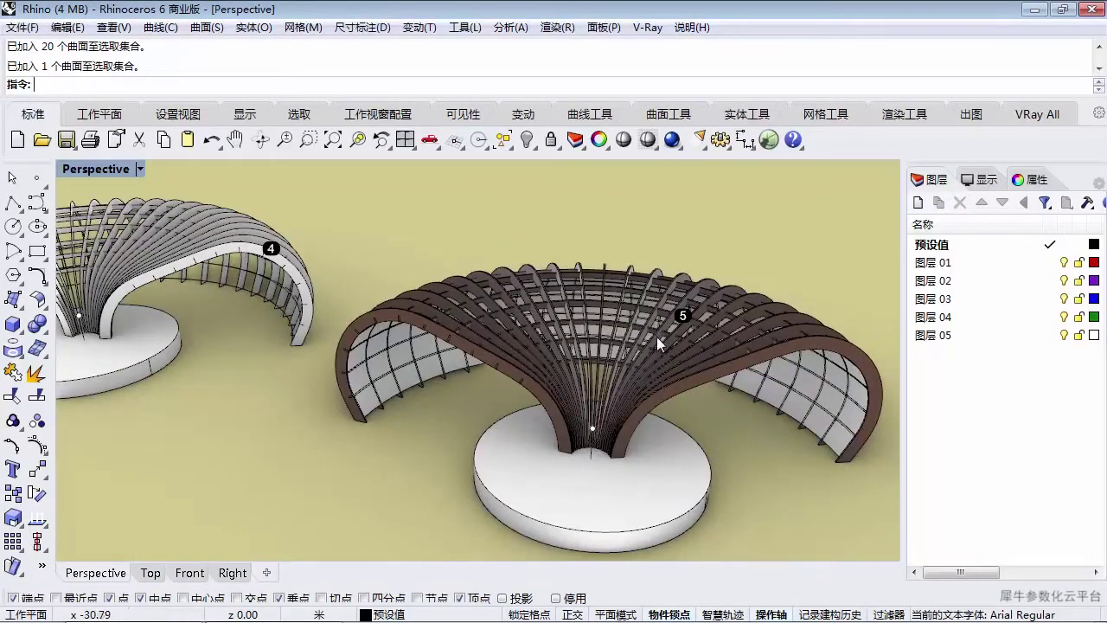
{"action": "scroll", "coordinate": [686, 369], "scroll_direction": "up", "scroll_amount": 6}
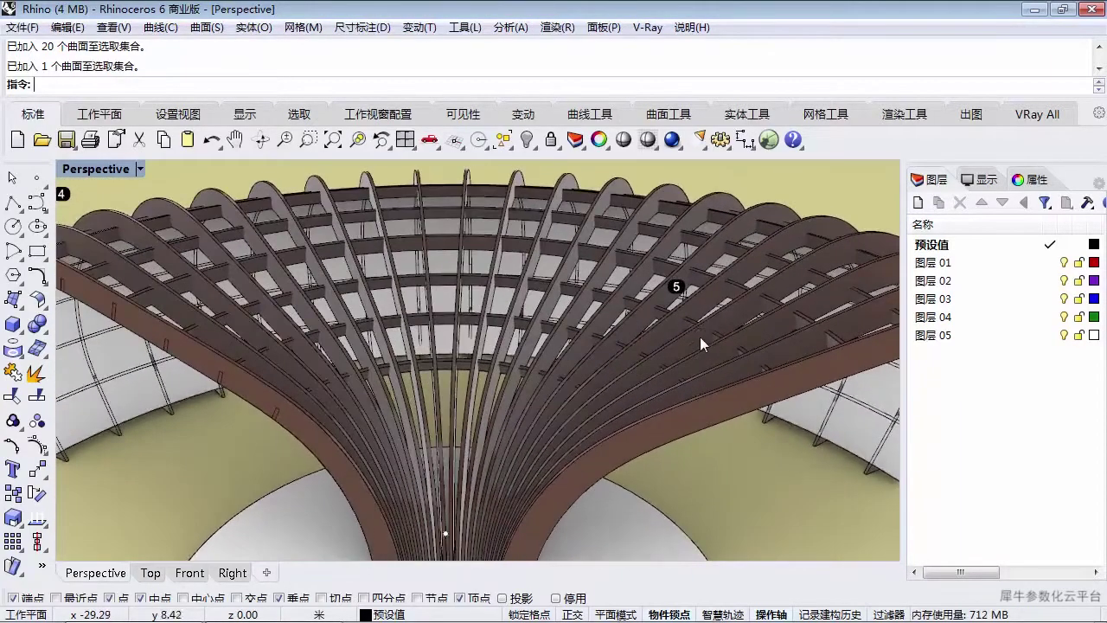
{"action": "right_click_drag", "start_coordinate": [621, 371], "coordinate": [649, 346], "text": "shift"}
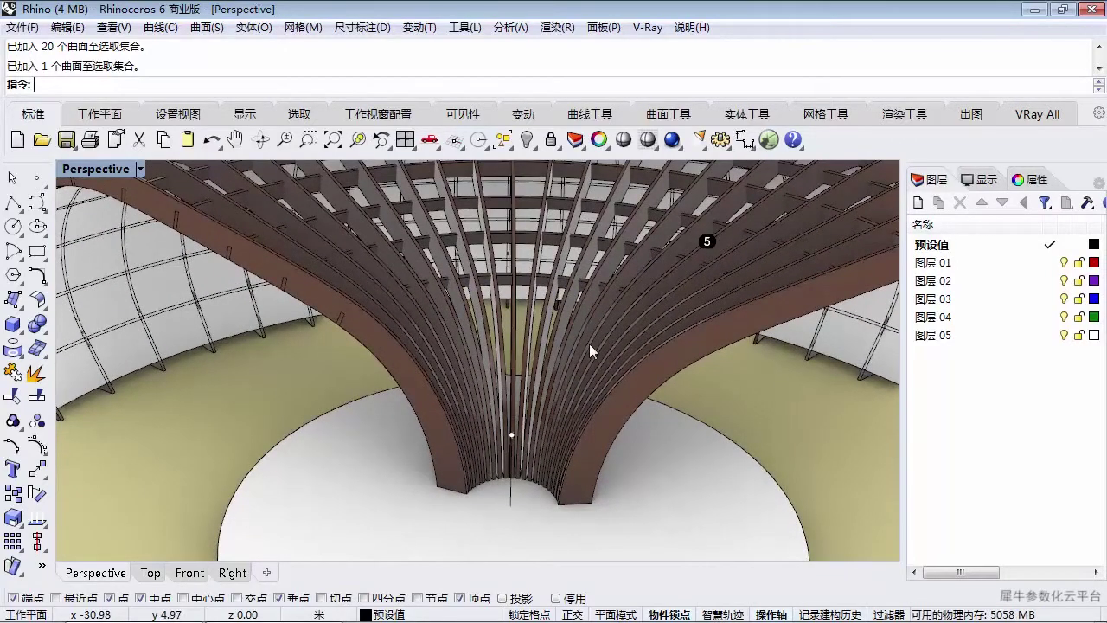
{"action": "scroll", "coordinate": [549, 345], "scroll_direction": "down", "scroll_amount": 8}
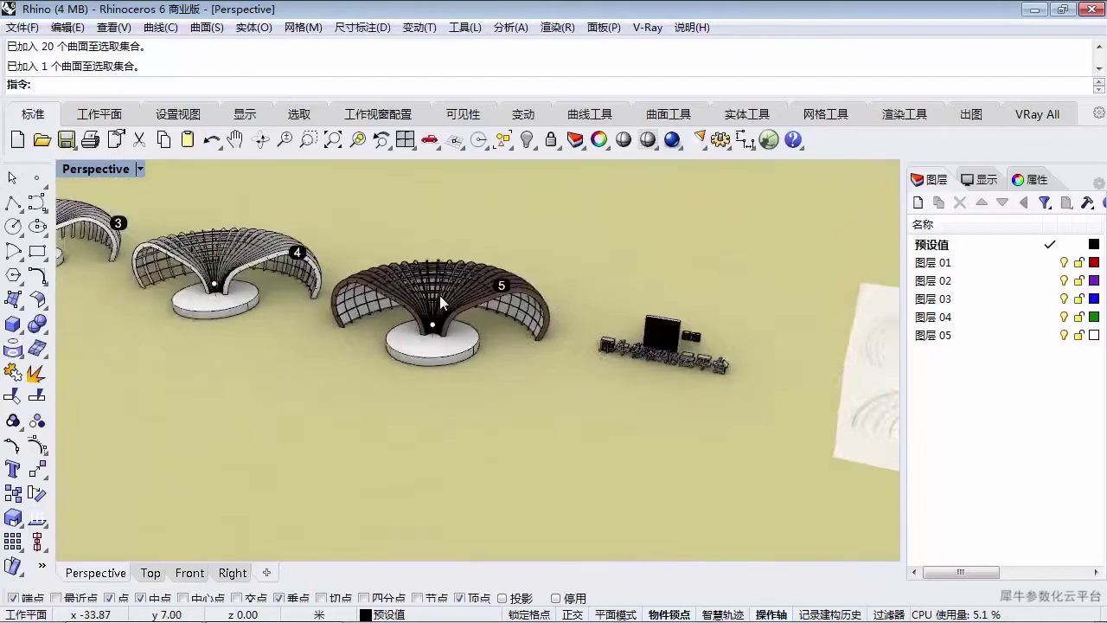
- Maximize the Front viewport and frame the elevation reference image of the pavilion
{"action": "mouse_move", "coordinate": [448, 318]}
{"action": "right_mouse_down"}
{"action": "mouse_move", "coordinate": [759, 390]}
{"action": "mouse_move", "coordinate": [679, 341]}
{"action": "right_mouse_up"}
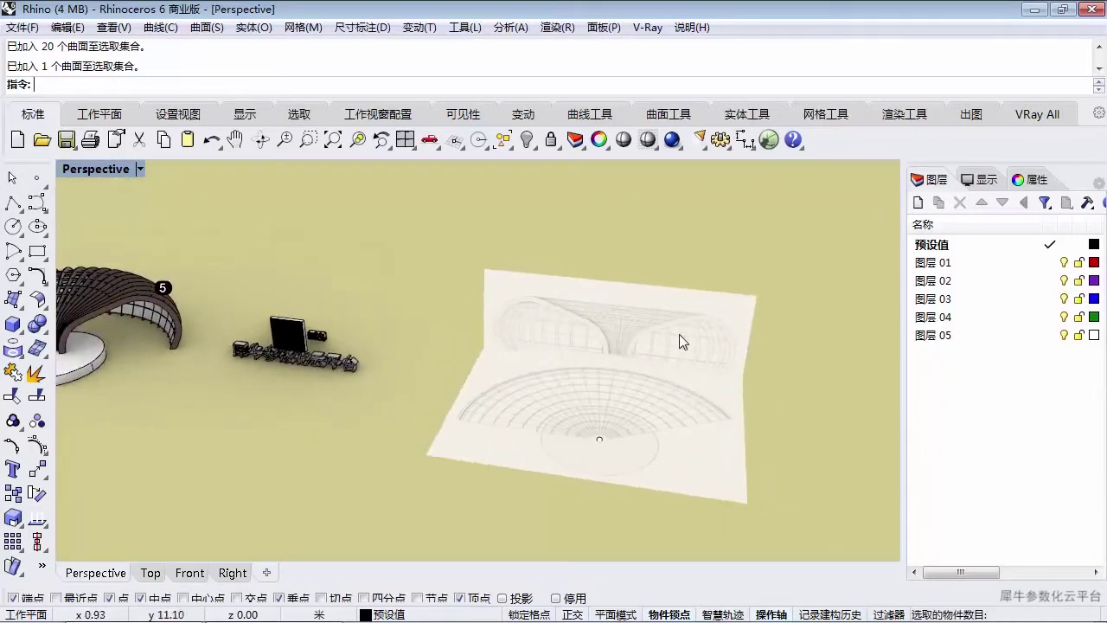
{"action": "scroll", "coordinate": [688, 413], "scroll_direction": "up", "scroll_amount": 3}
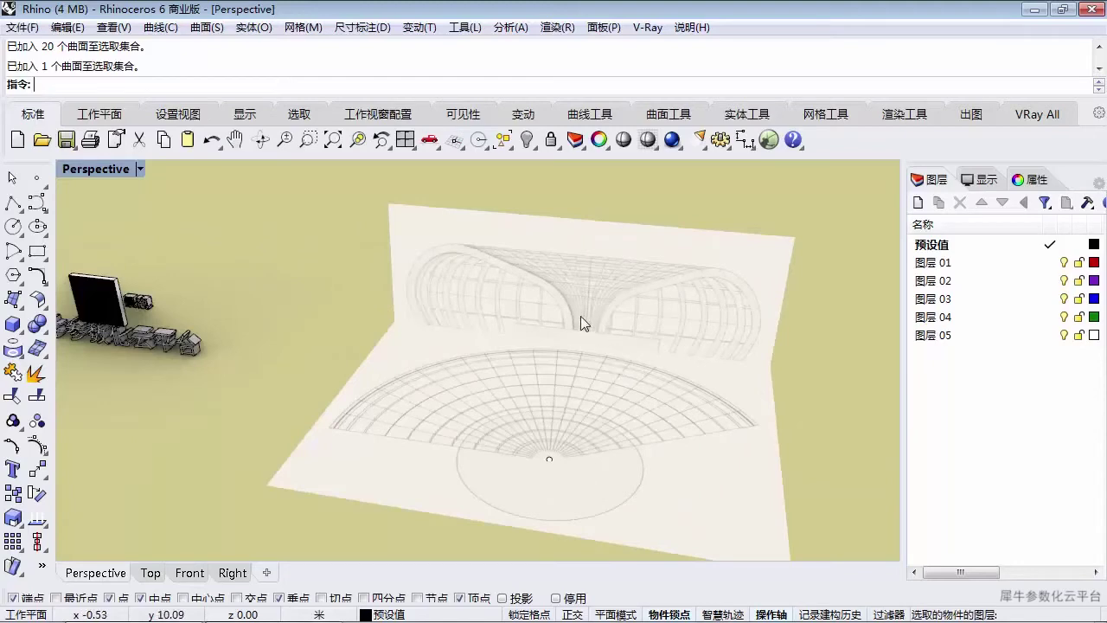
{"action": "scroll", "coordinate": [580, 316], "scroll_direction": "down", "scroll_amount": 6}
{"action": "scroll", "coordinate": [587, 357], "scroll_direction": "up", "scroll_amount": 5}
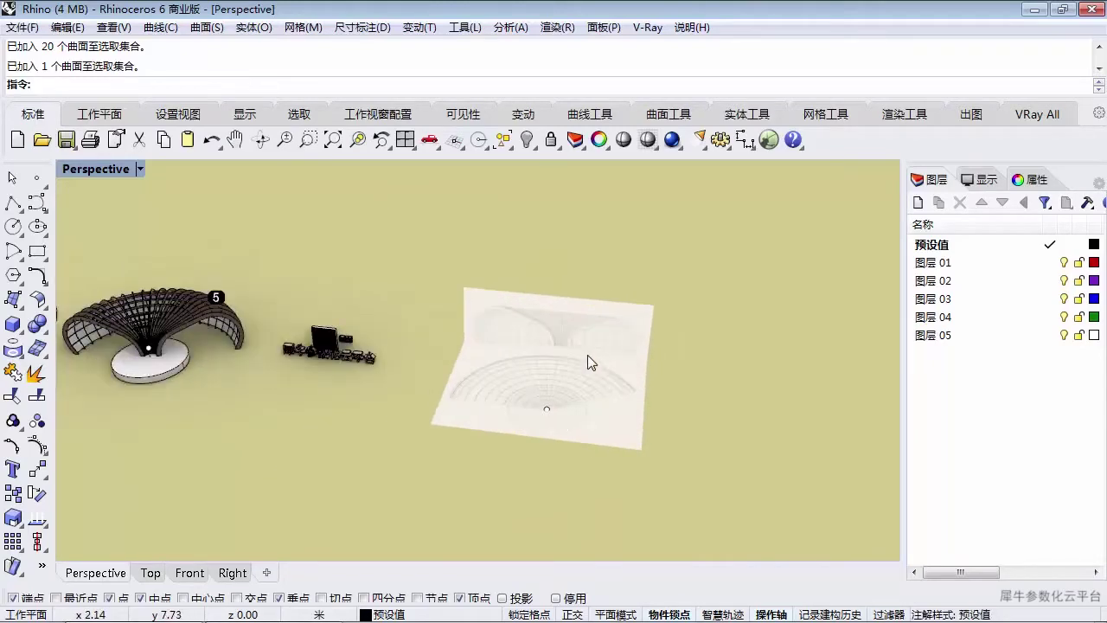
{"action": "double_click", "coordinate": [94, 169]}
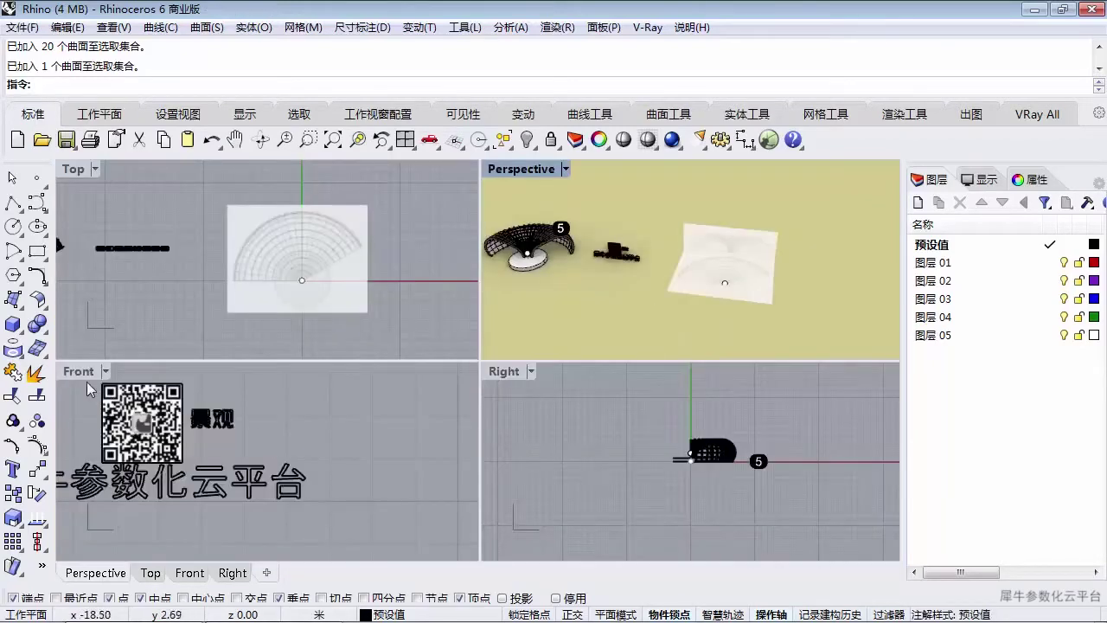
{"action": "left_click", "coordinate": [83, 372]}
{"action": "double_click", "coordinate": [85, 373]}
{"action": "scroll", "coordinate": [519, 286], "scroll_direction": "up", "scroll_amount": 6}
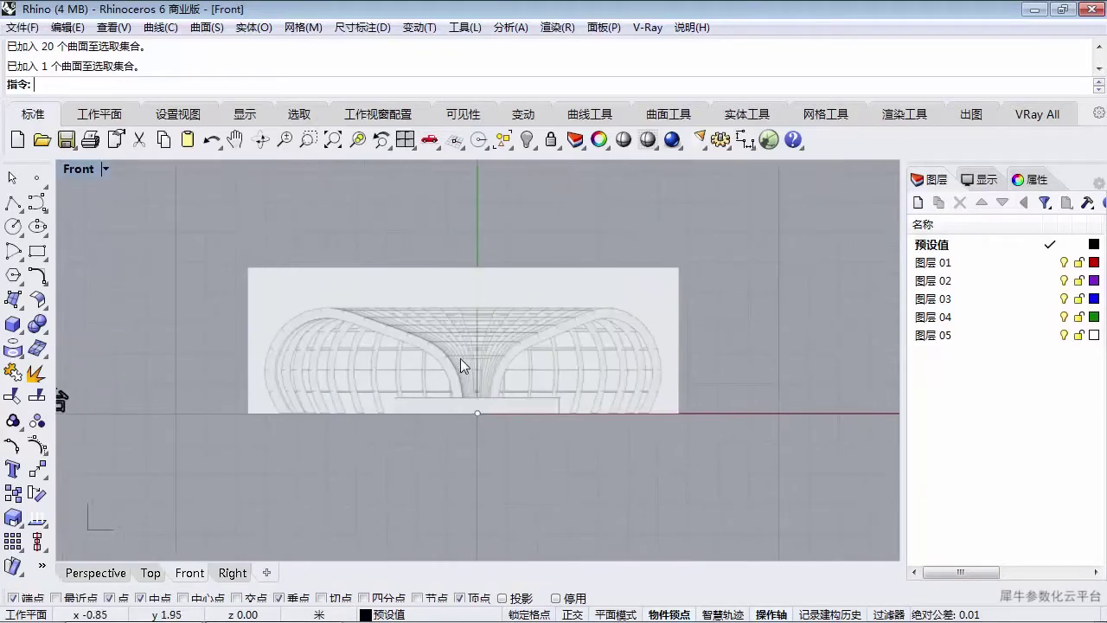
{"action": "scroll", "coordinate": [585, 372], "scroll_direction": "up", "scroll_amount": 2}
{"action": "scroll", "coordinate": [341, 263], "scroll_direction": "down", "scroll_amount": 2}
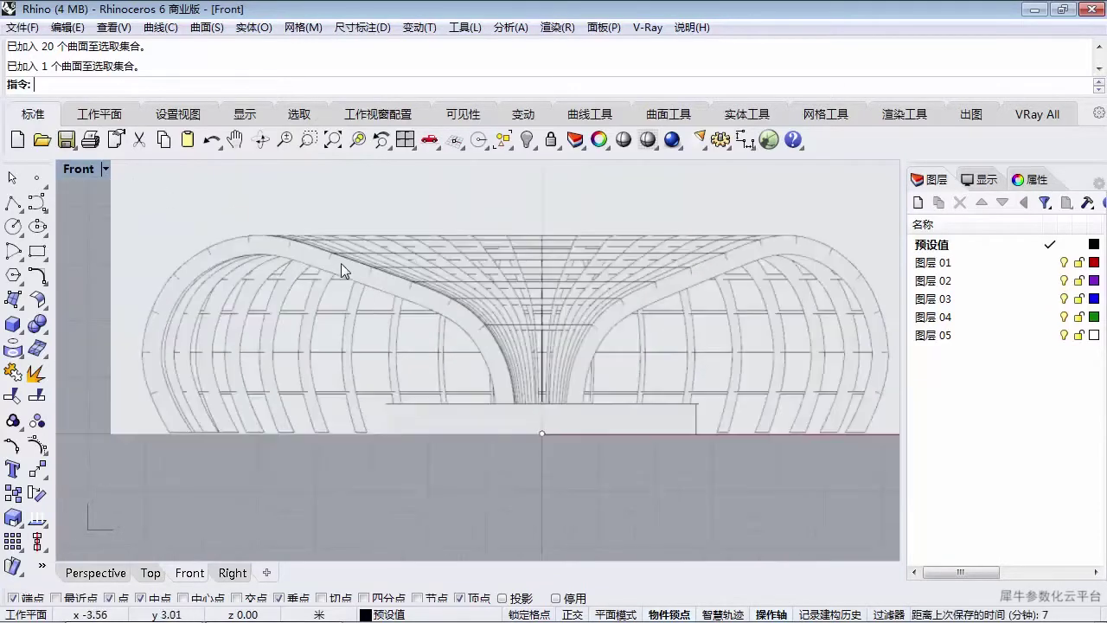
- Rename the red layer 图层 01 as curve and make it the current layer
{"action": "double_click", "coordinate": [951, 263]}
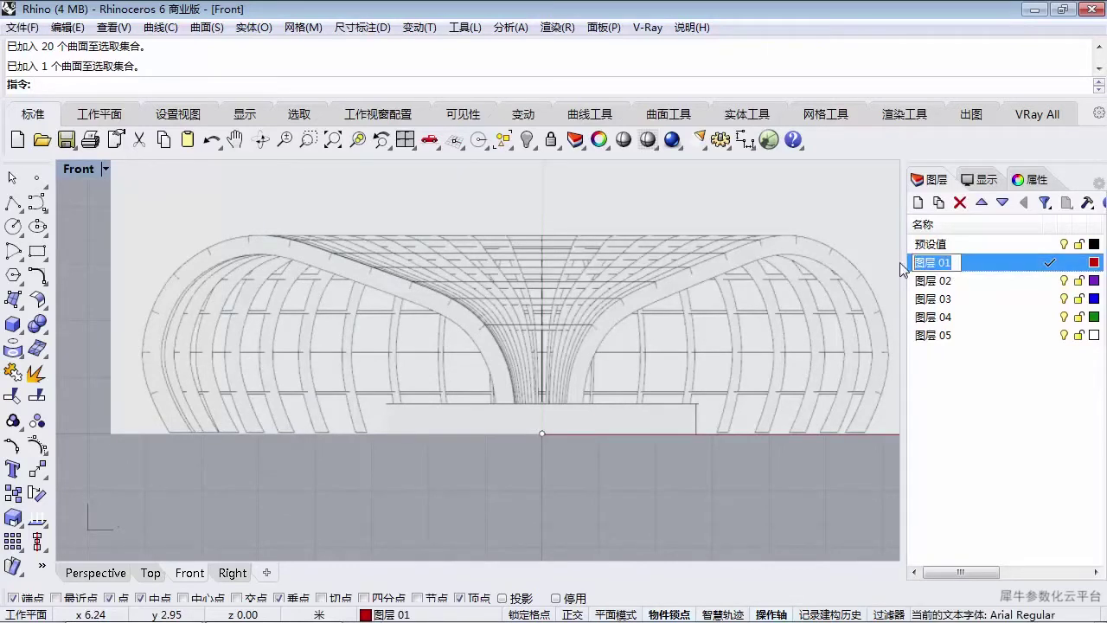
{"action": "type", "text": "q"}
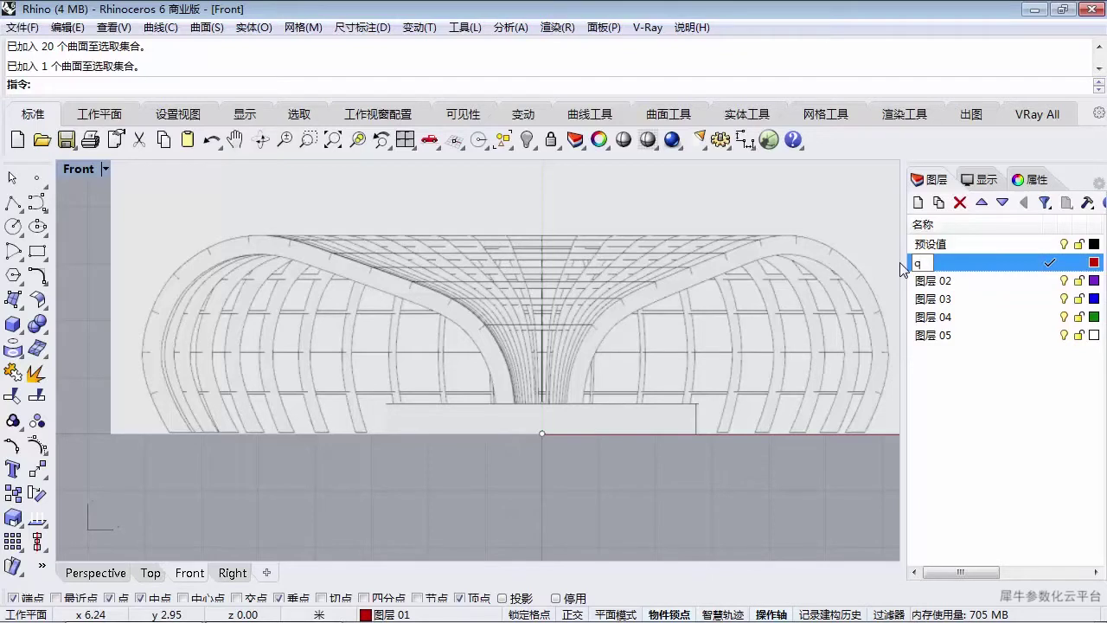
{"action": "key", "text": "BackSpace"}
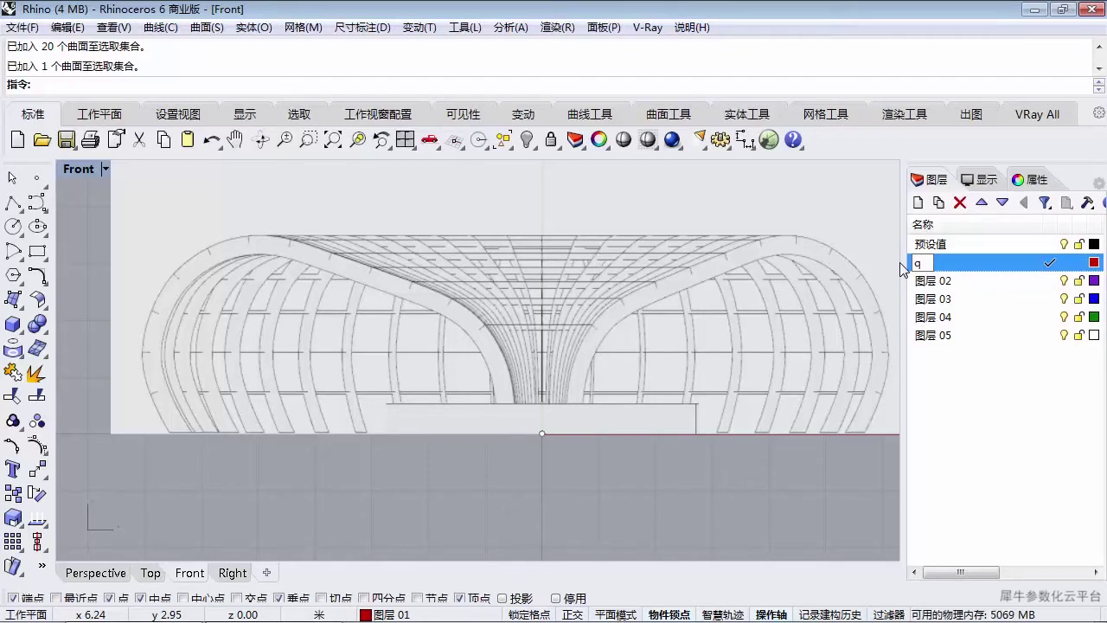
{"action": "type", "text": "cu"}
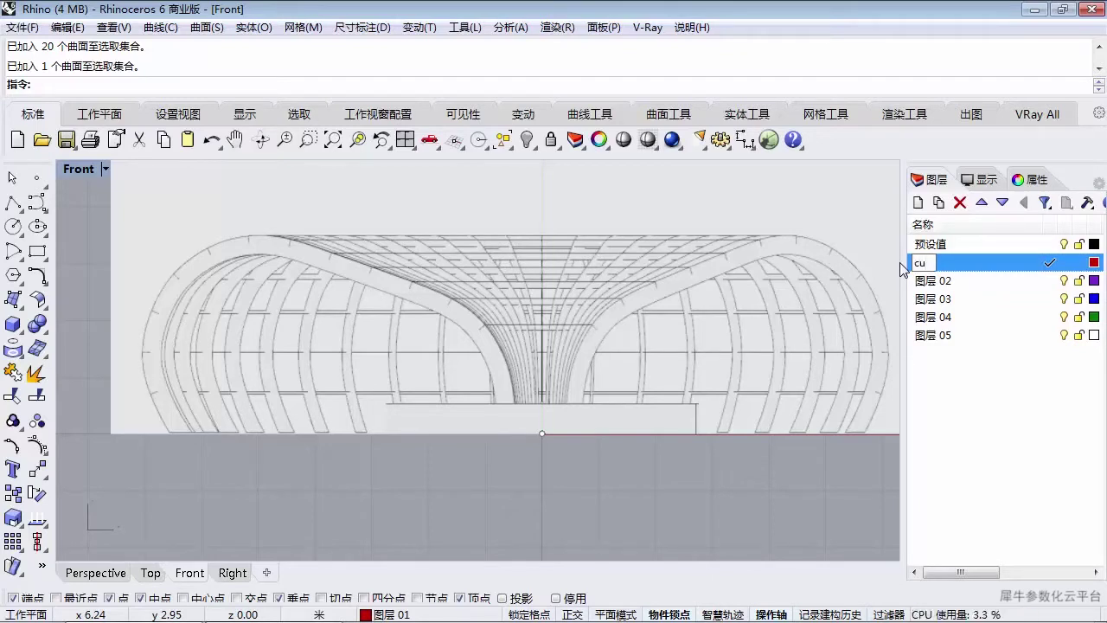
{"action": "type", "text": "rve"}
{"action": "left_click", "coordinate": [994, 248]}
{"action": "left_click", "coordinate": [1002, 268]}
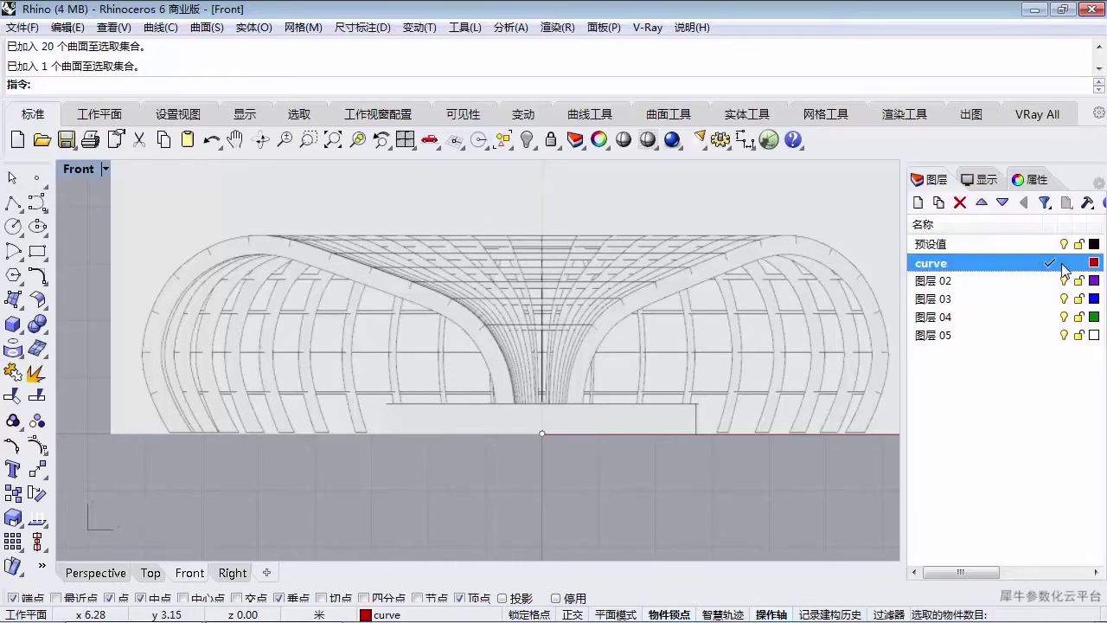
- Start a degree 3 control point curve at the inner base and trace the pavilion's outer edge up to the crest
{"action": "left_click", "coordinate": [35, 202]}
{"action": "scroll", "coordinate": [617, 421], "scroll_direction": "up", "scroll_amount": 5}
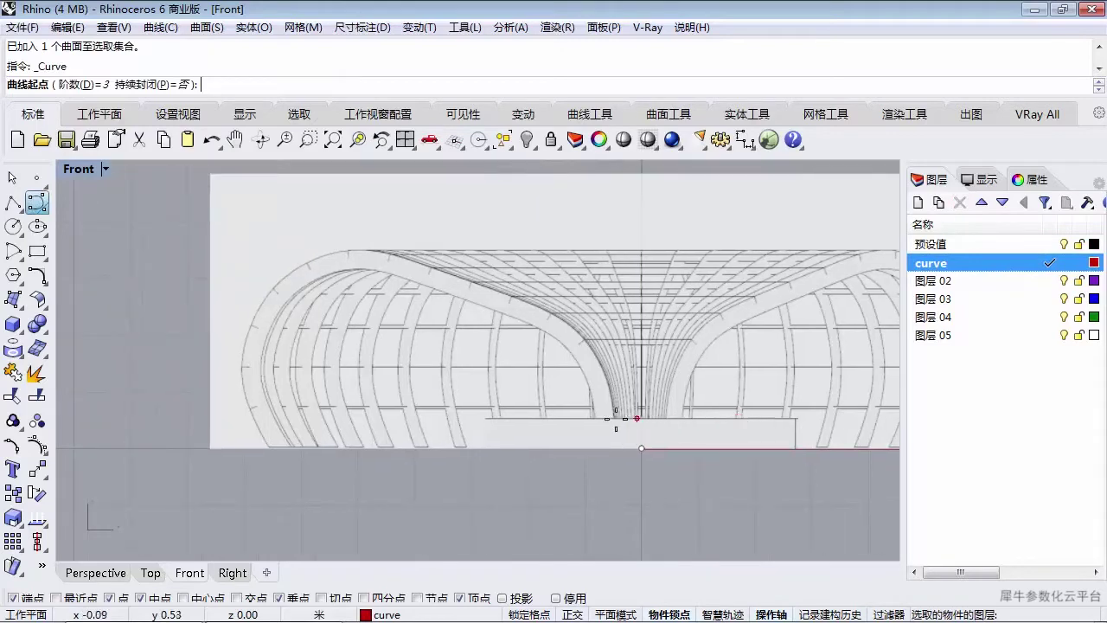
{"action": "left_click", "coordinate": [629, 416]}
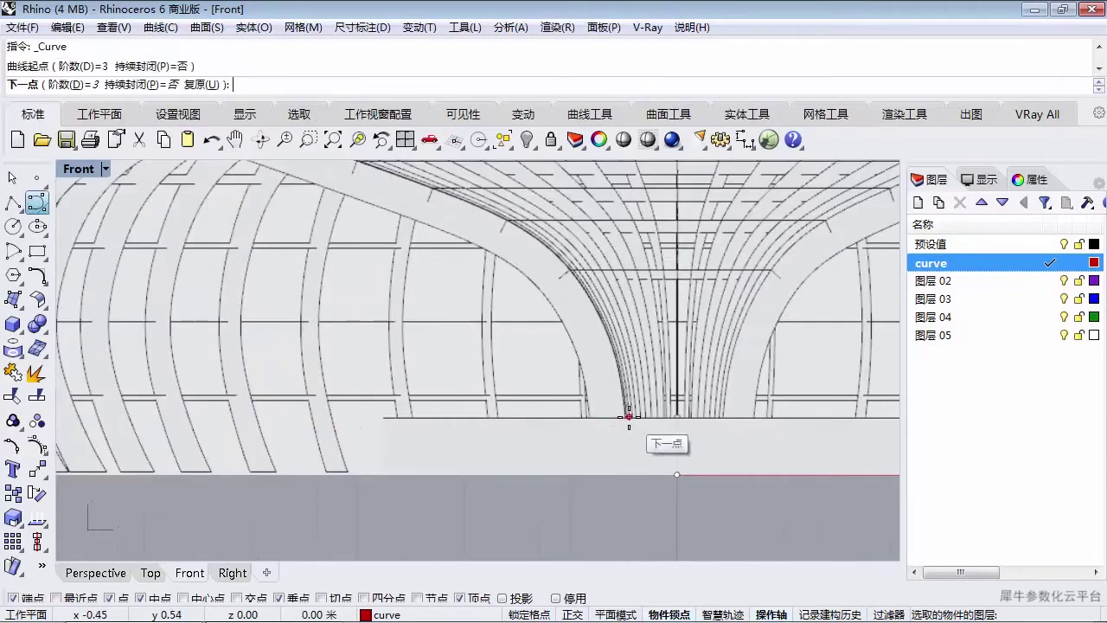
{"action": "left_click", "coordinate": [617, 331]}
{"action": "left_click", "coordinate": [573, 256]}
{"action": "left_click", "coordinate": [501, 210]}
{"action": "scroll", "coordinate": [719, 360], "scroll_direction": "down", "scroll_amount": 8}
{"action": "scroll", "coordinate": [575, 262], "scroll_direction": "up", "scroll_amount": 6}
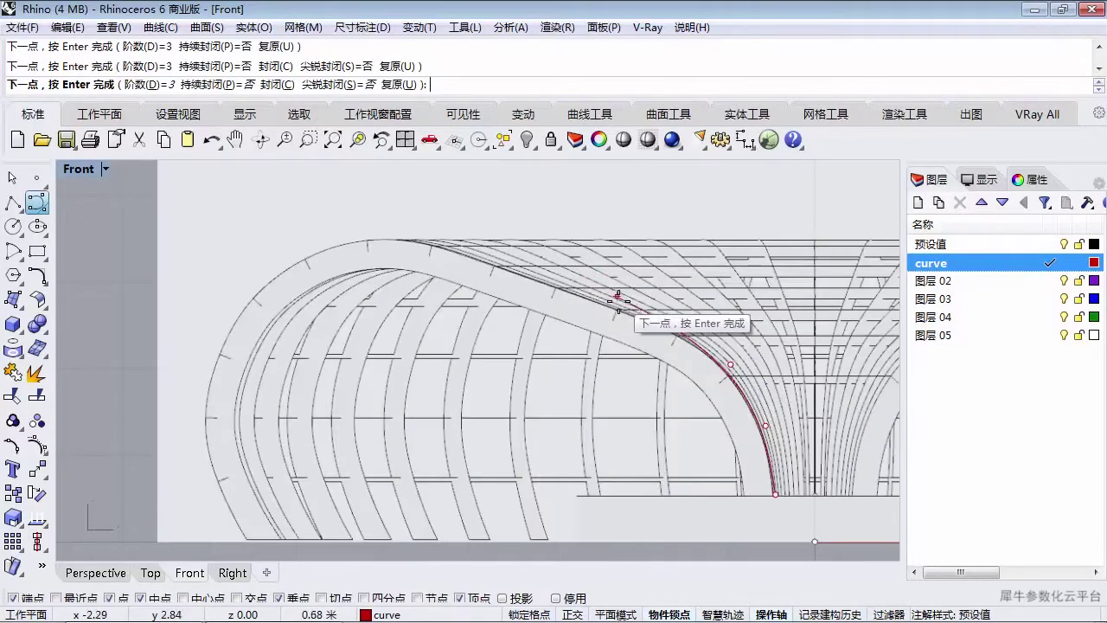
{"action": "left_click", "coordinate": [608, 301]}
{"action": "left_click", "coordinate": [452, 247]}
{"action": "left_click", "coordinate": [372, 231]}
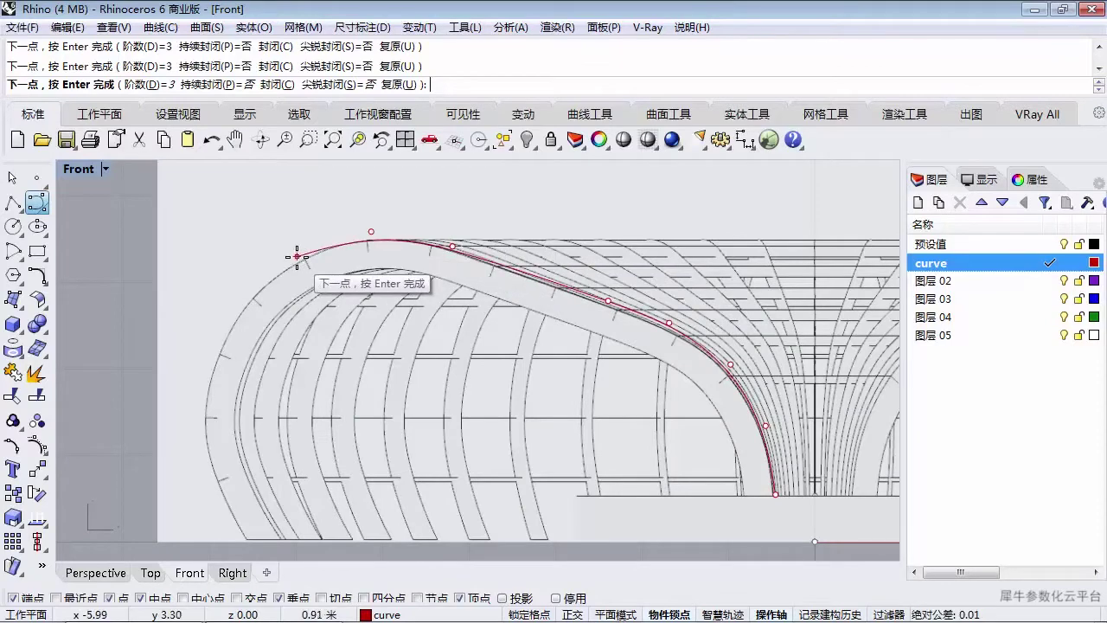
- Continue the curve from the crest down around the outer arch to its foot on the ground and finish it
{"action": "left_click", "coordinate": [297, 257]}
{"action": "left_click", "coordinate": [234, 302]}
{"action": "left_click", "coordinate": [198, 390]}
{"action": "right_click_drag", "start_coordinate": [210, 321], "coordinate": [211, 244]}
{"action": "scroll", "coordinate": [213, 244], "scroll_direction": "up", "scroll_amount": 2}
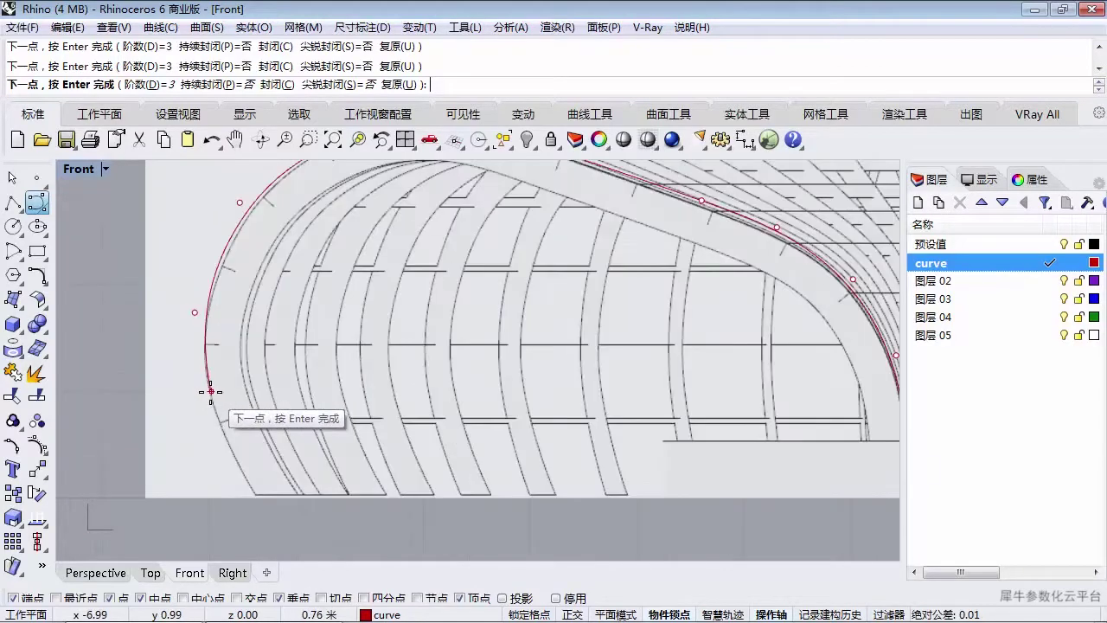
{"action": "left_click", "coordinate": [205, 393]}
{"action": "left_click", "coordinate": [228, 443]}
{"action": "left_click", "coordinate": [255, 494]}
{"action": "right_click", "coordinate": [255, 494]}
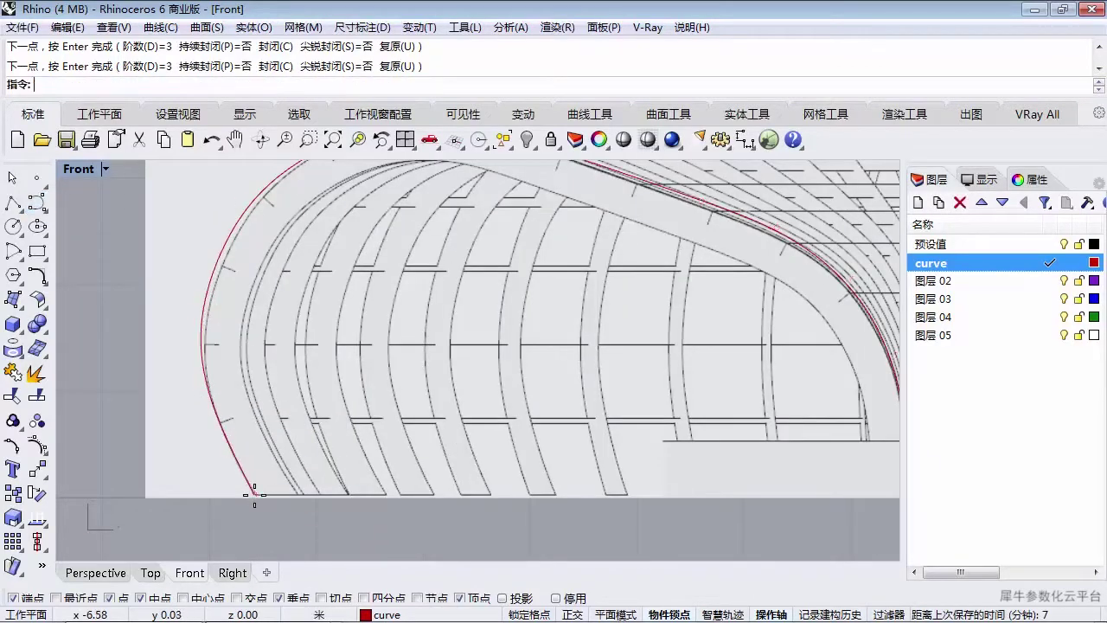
- Rebuild the traced profile curve with 12 points at degree 3, deleting the input curve
{"action": "scroll", "coordinate": [277, 467], "scroll_direction": "down", "scroll_amount": 8}
{"action": "scroll", "coordinate": [464, 321], "scroll_direction": "up", "scroll_amount": 4}
{"action": "left_click", "coordinate": [451, 362]}
{"action": "right_click_drag", "start_coordinate": [482, 357], "coordinate": [482, 324]}
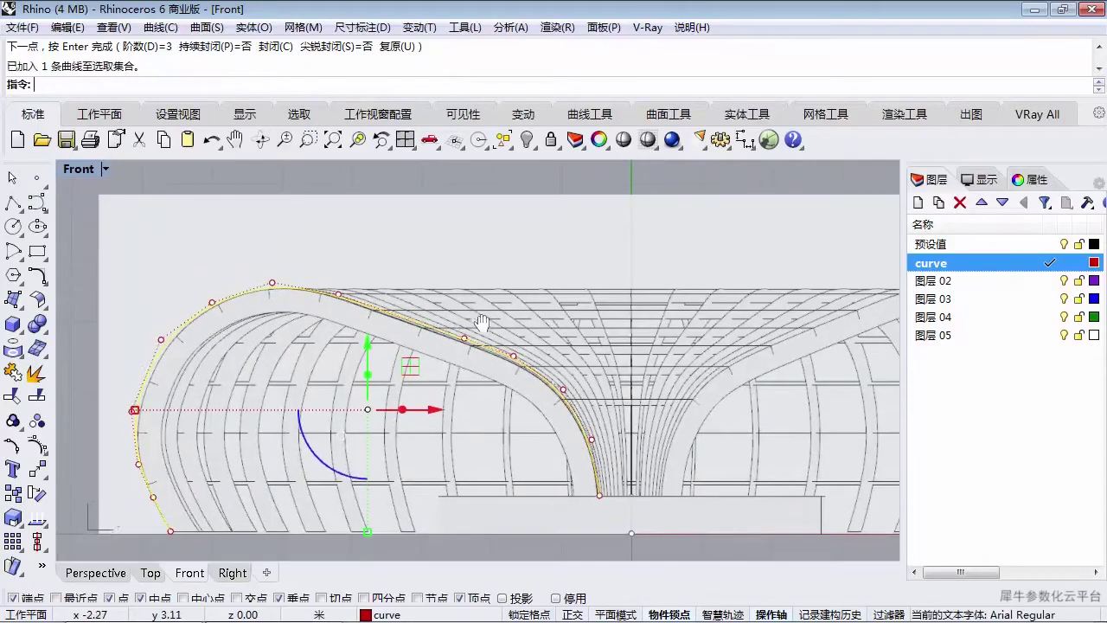
{"action": "left_click", "coordinate": [43, 279]}
{"action": "left_click", "coordinate": [266, 318]}
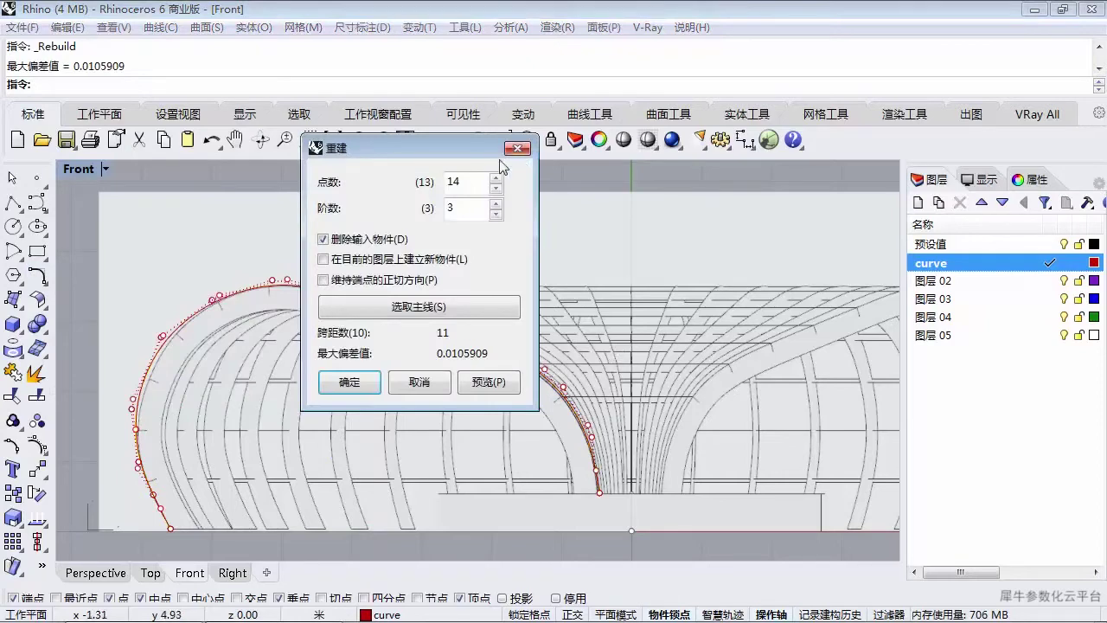
{"action": "left_click_drag", "start_coordinate": [459, 154], "coordinate": [573, 161]}
{"action": "double_click", "coordinate": [550, 190]}
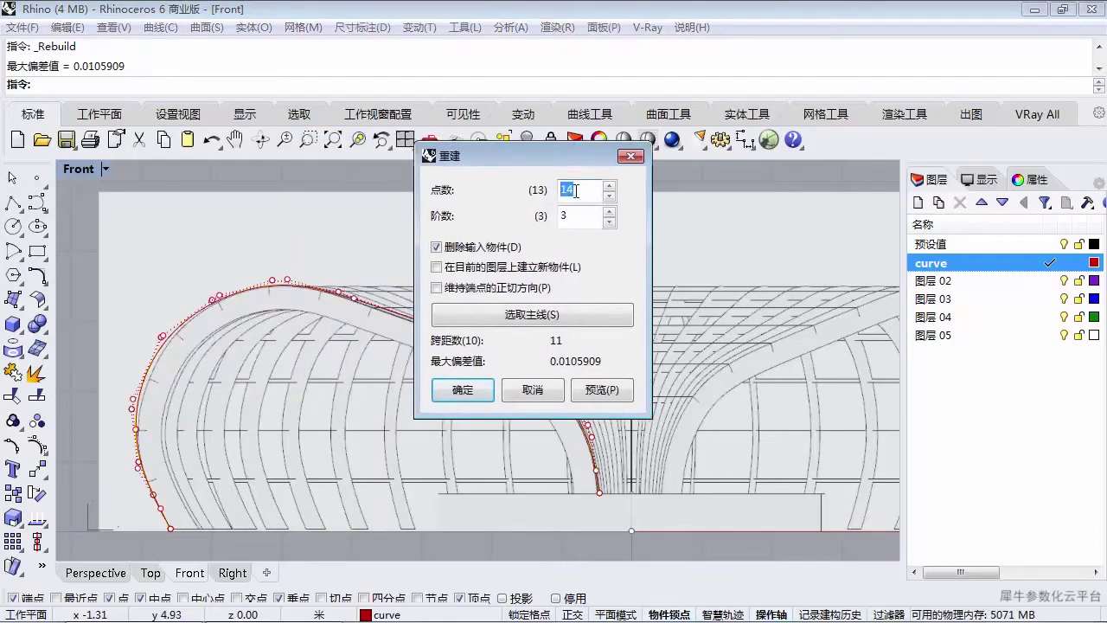
{"action": "type", "text": "12"}
{"action": "left_click", "coordinate": [463, 389]}
- Move the rebuilt curve's control points along the inner slope so it follows the pavilion's outer edge in the reference
{"action": "scroll", "coordinate": [608, 420], "scroll_direction": "up", "scroll_amount": 3}
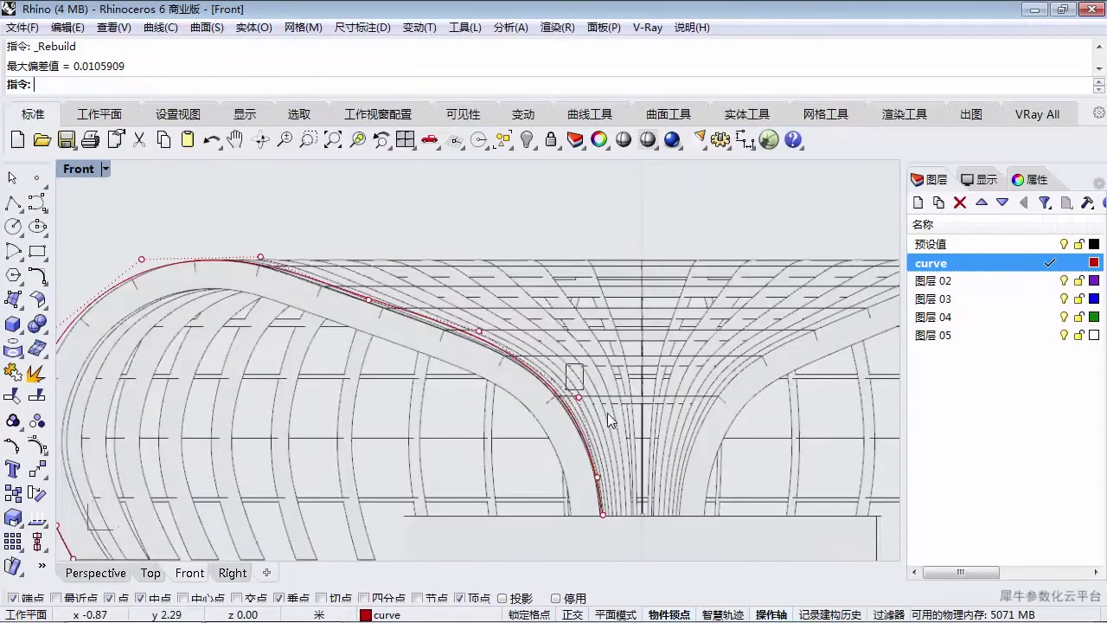
{"action": "left_click", "coordinate": [578, 397]}
{"action": "scroll", "coordinate": [625, 399], "scroll_direction": "up", "scroll_amount": 2}
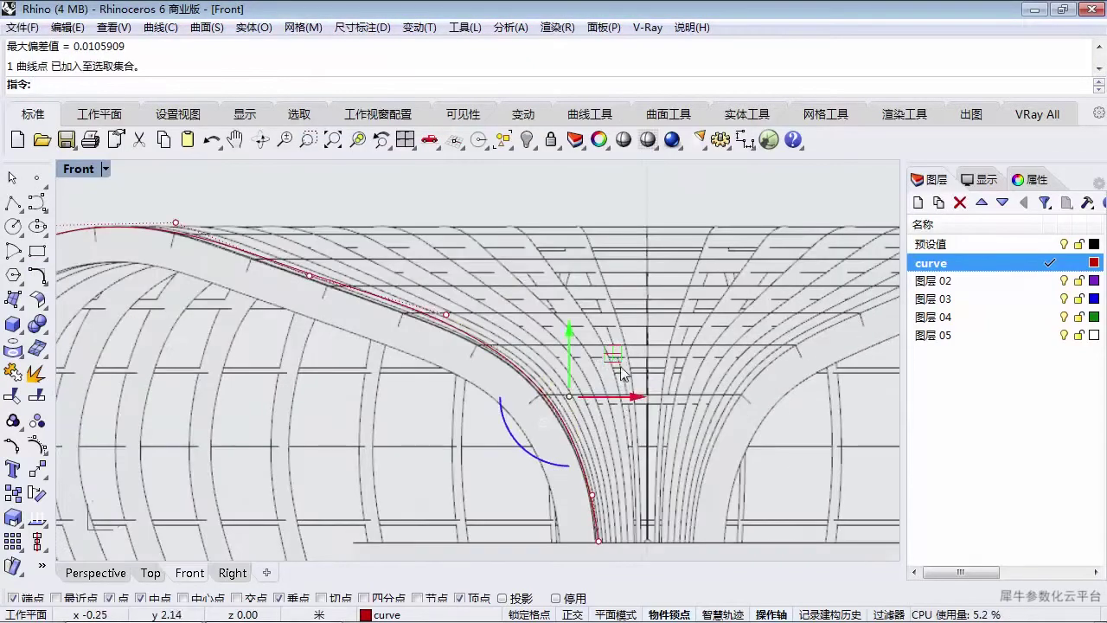
{"action": "left_click", "coordinate": [446, 314]}
{"action": "left_click_drag", "start_coordinate": [490, 274], "coordinate": [482, 280]}
{"action": "right_click_drag", "start_coordinate": [524, 315], "coordinate": [630, 319]}
{"action": "scroll", "coordinate": [390, 257], "scroll_direction": "up", "scroll_amount": 4}
{"action": "left_click", "coordinate": [428, 290]}
{"action": "left_click_drag", "start_coordinate": [466, 247], "coordinate": [470, 253]}
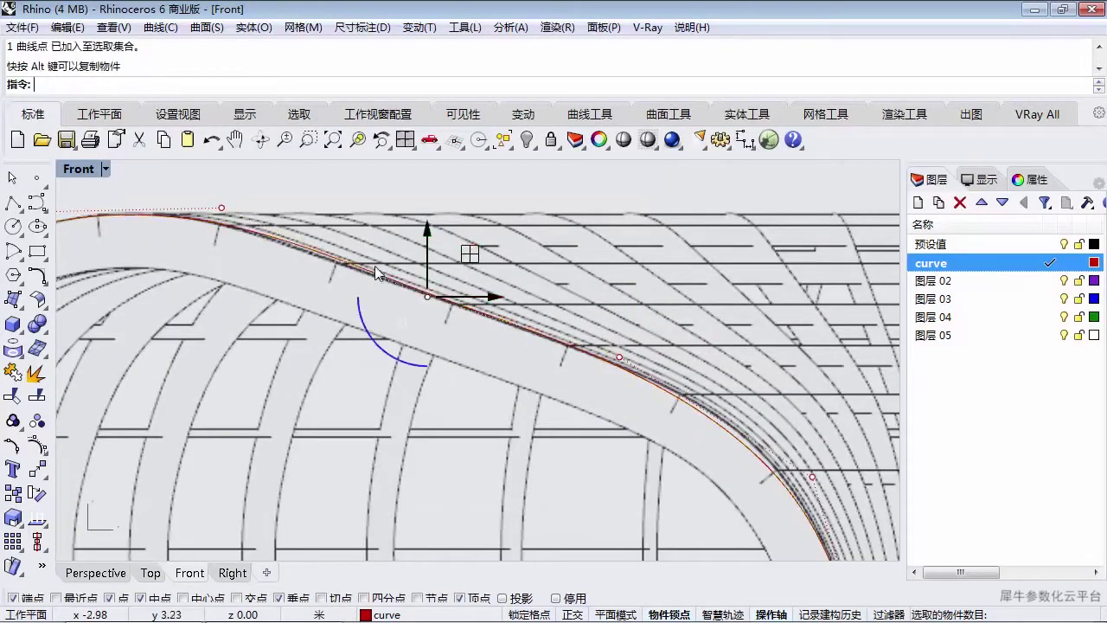
- Adjust the control points around the crest so the curve matches the top of the reference arch
{"action": "right_click_drag", "start_coordinate": [376, 267], "coordinate": [510, 304]}
{"action": "left_click", "coordinate": [356, 247]}
{"action": "left_click_drag", "start_coordinate": [395, 199], "coordinate": [416, 210]}
{"action": "scroll", "coordinate": [381, 259], "scroll_direction": "down", "scroll_amount": 4}
{"action": "right_click_drag", "start_coordinate": [380, 259], "coordinate": [663, 257]}
{"action": "scroll", "coordinate": [663, 256], "scroll_direction": "up", "scroll_amount": 4}
{"action": "left_click", "coordinate": [420, 252]}
{"action": "left_click_drag", "start_coordinate": [463, 217], "coordinate": [475, 205]}
- Pull the control points on the outer side of the arch inward so the curve fits the reference edge
{"action": "right_click_drag", "start_coordinate": [260, 365], "coordinate": [397, 287]}
{"action": "left_click", "coordinate": [379, 319]}
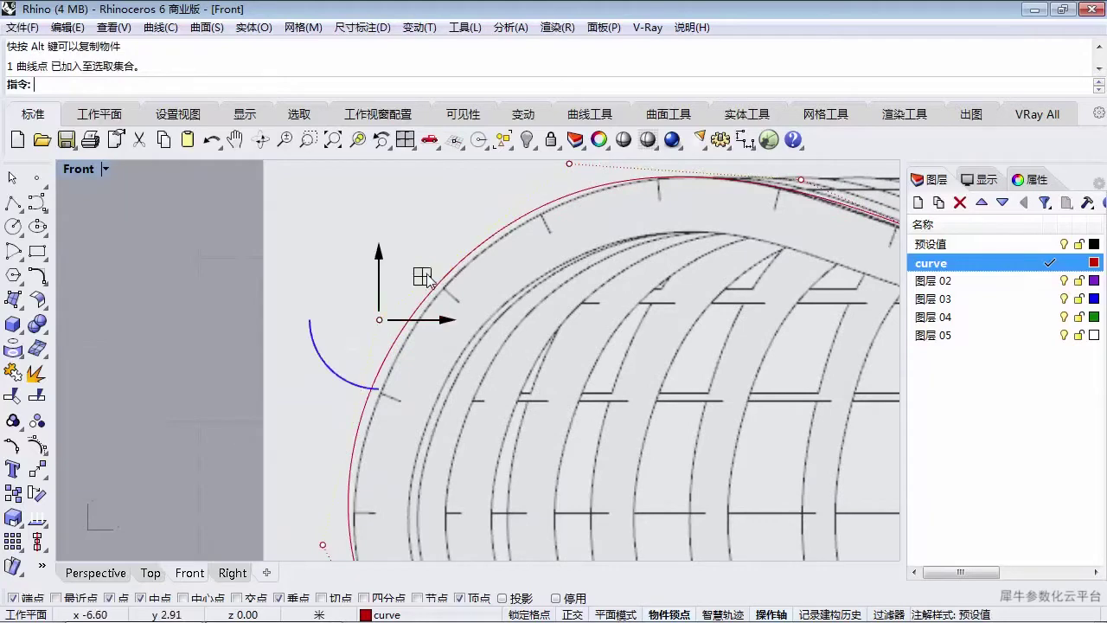
{"action": "left_click_drag", "start_coordinate": [427, 274], "coordinate": [435, 284]}
{"action": "scroll", "coordinate": [490, 285], "scroll_direction": "down", "scroll_amount": 6}
{"action": "right_click_drag", "start_coordinate": [390, 396], "coordinate": [389, 368]}
{"action": "scroll", "coordinate": [388, 368], "scroll_direction": "up", "scroll_amount": 6}
{"action": "left_click", "coordinate": [400, 415]}
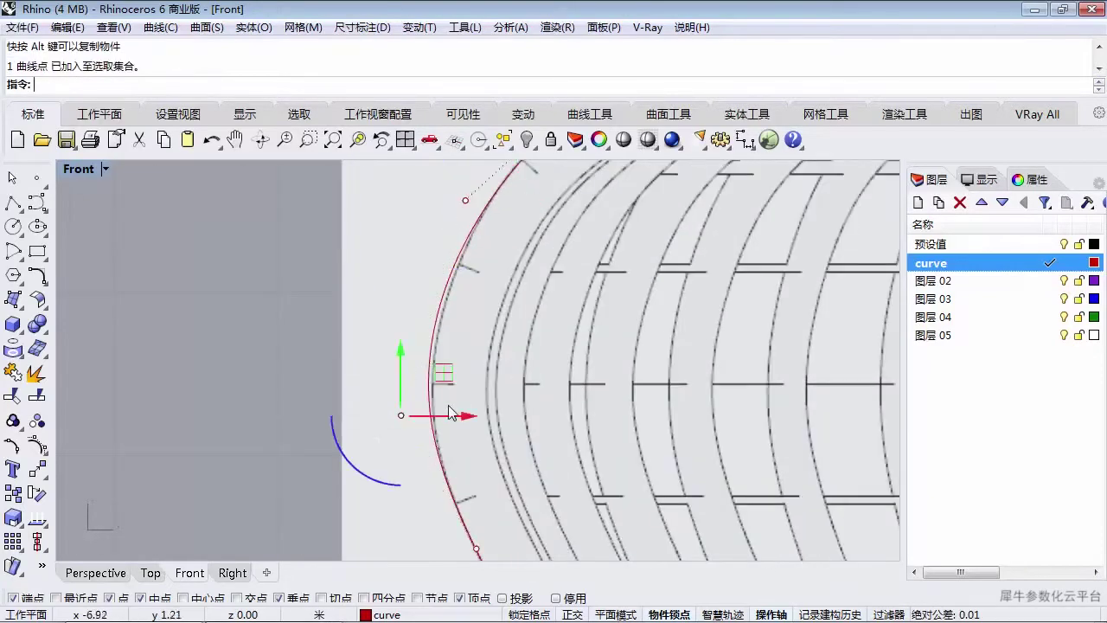
{"action": "left_click_drag", "start_coordinate": [442, 375], "coordinate": [448, 378]}
{"action": "scroll", "coordinate": [472, 316], "scroll_direction": "down", "scroll_amount": 4}
{"action": "left_click", "coordinate": [489, 318]}
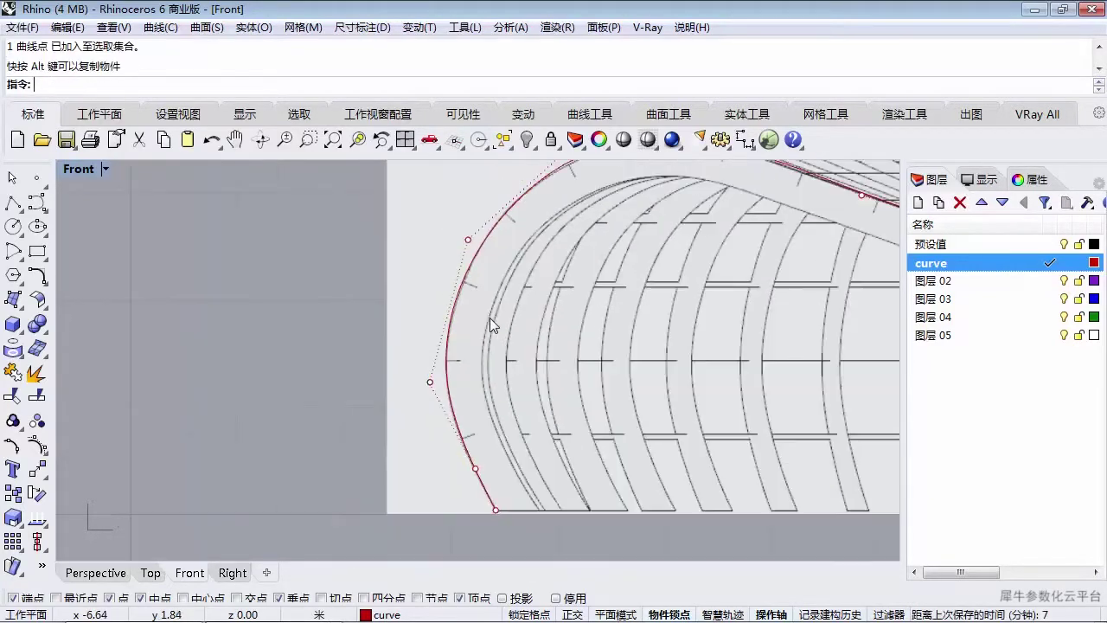
{"action": "scroll", "coordinate": [492, 325], "scroll_direction": "down", "scroll_amount": 2}
{"action": "right_click_drag", "start_coordinate": [623, 328], "coordinate": [522, 346]}
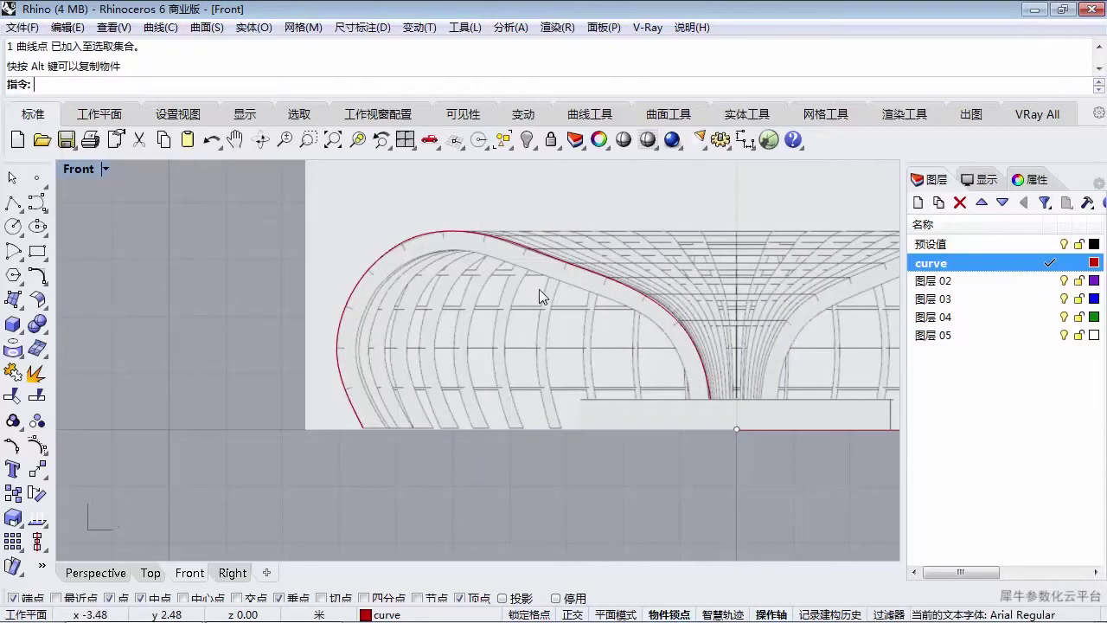
{"action": "right_click_drag", "start_coordinate": [604, 297], "coordinate": [488, 341]}
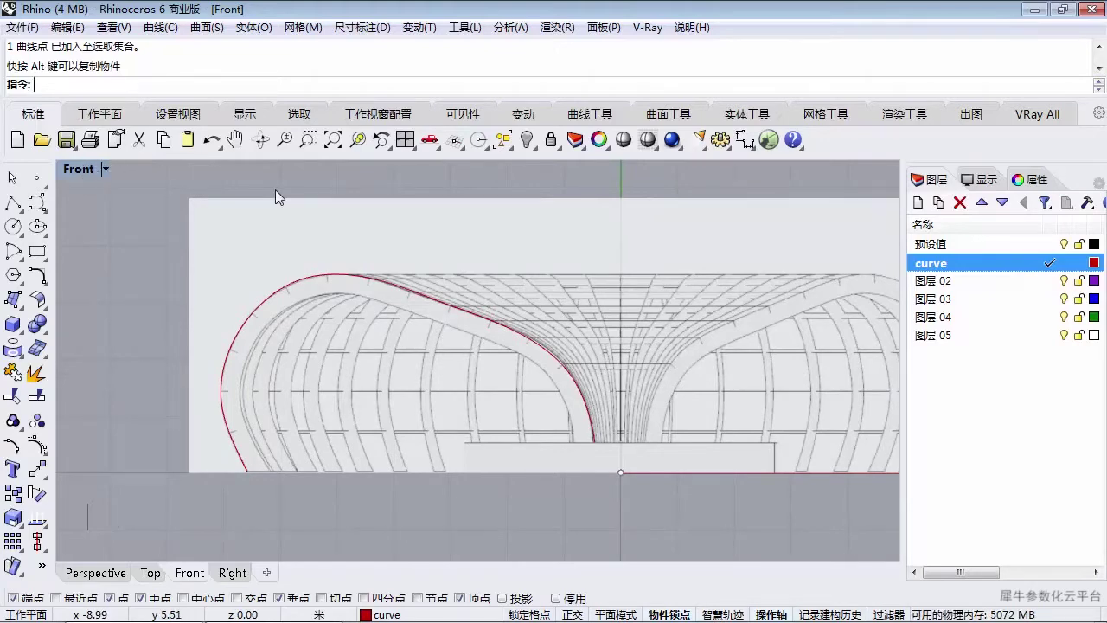
- Maximize the Perspective viewport and examine the profile curve against the elevation and plan reference images
{"action": "key", "text": "ctrl+m"}
{"action": "left_click", "coordinate": [527, 168]}
{"action": "key", "text": "ctrl+m"}
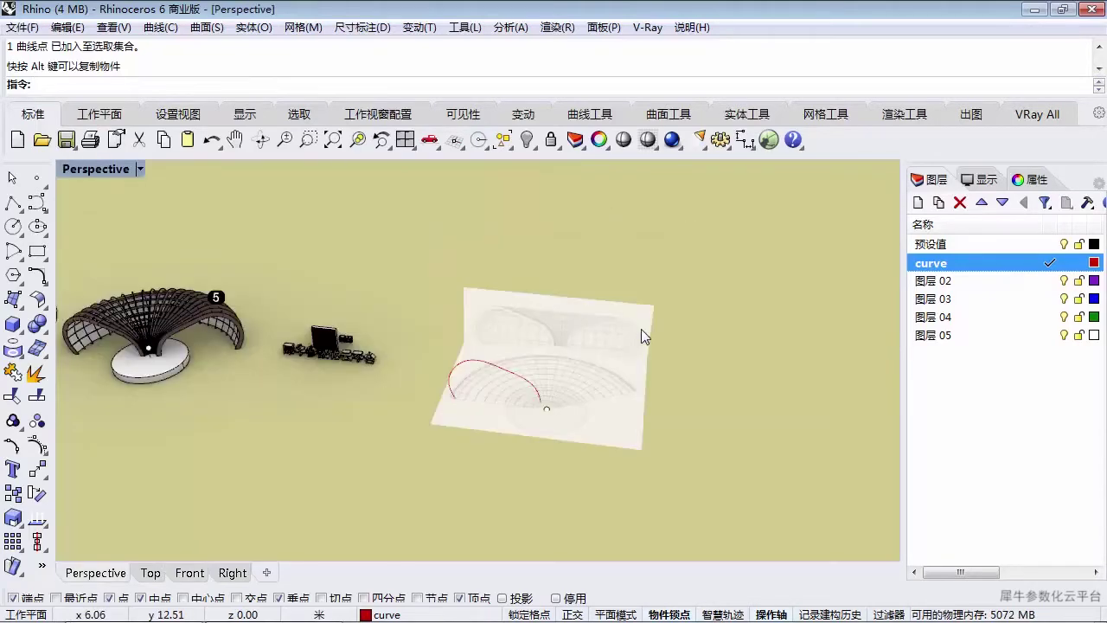
{"action": "mouse_move", "coordinate": [546, 367]}
{"action": "right_mouse_down"}
{"action": "mouse_move", "coordinate": [555, 324]}
{"action": "mouse_move", "coordinate": [551, 374]}
{"action": "mouse_move", "coordinate": [528, 403]}
{"action": "mouse_move", "coordinate": [576, 360]}
{"action": "mouse_move", "coordinate": [534, 360]}
{"action": "right_mouse_up"}
{"action": "scroll", "coordinate": [576, 360], "scroll_direction": "up", "scroll_amount": 6}
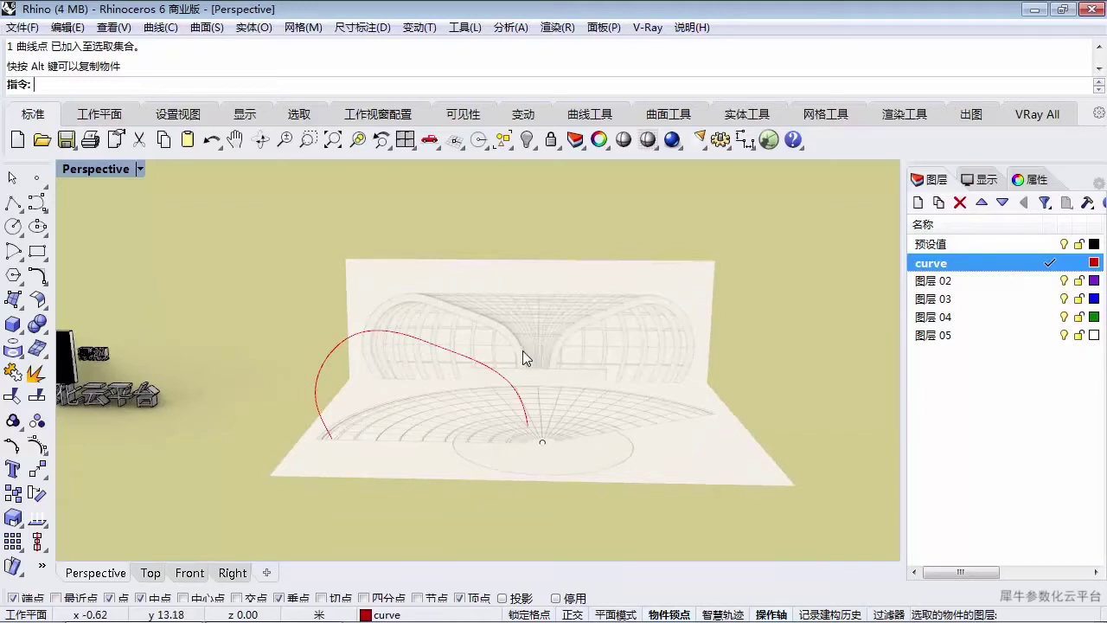
{"action": "right_click_drag", "start_coordinate": [523, 350], "coordinate": [536, 348], "text": "shift"}
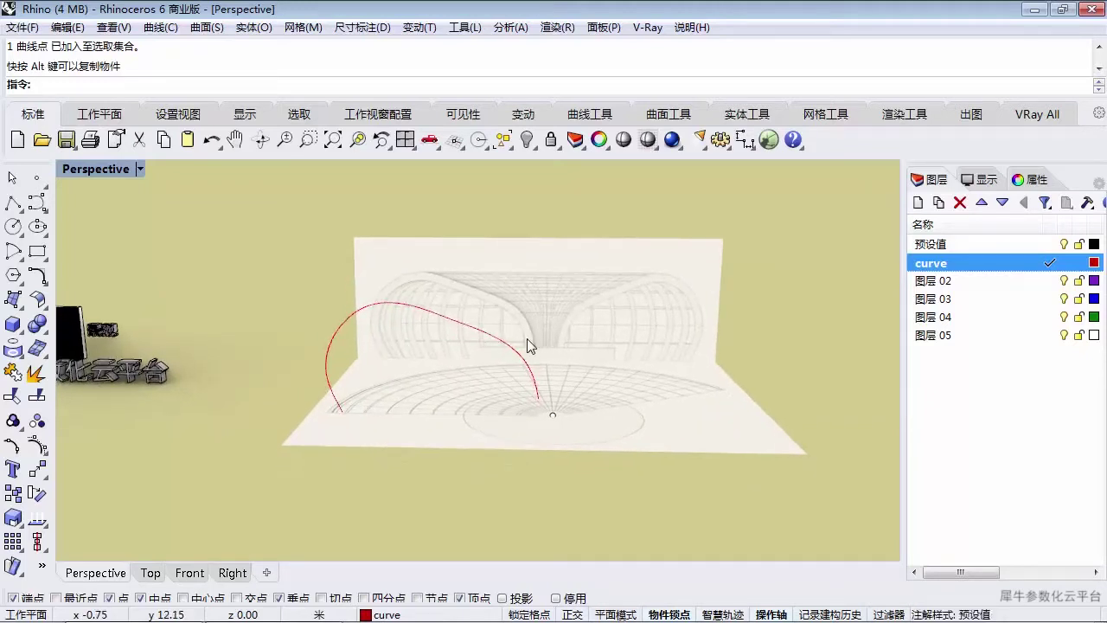
{"action": "right_click", "coordinate": [531, 333]}
{"action": "left_click", "coordinate": [526, 323]}
{"action": "scroll", "coordinate": [515, 342], "scroll_direction": "down", "scroll_amount": 5}
{"action": "scroll", "coordinate": [439, 355], "scroll_direction": "up", "scroll_amount": 2}
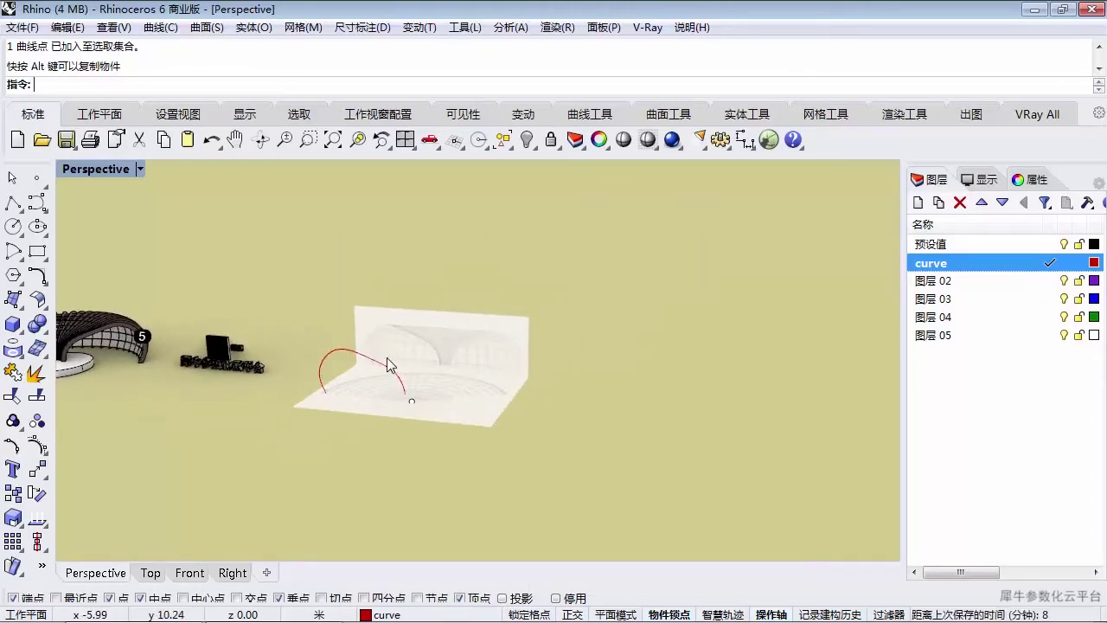
{"action": "scroll", "coordinate": [394, 357], "scroll_direction": "up", "scroll_amount": 4}
{"action": "right_click_drag", "start_coordinate": [481, 367], "coordinate": [536, 346]}
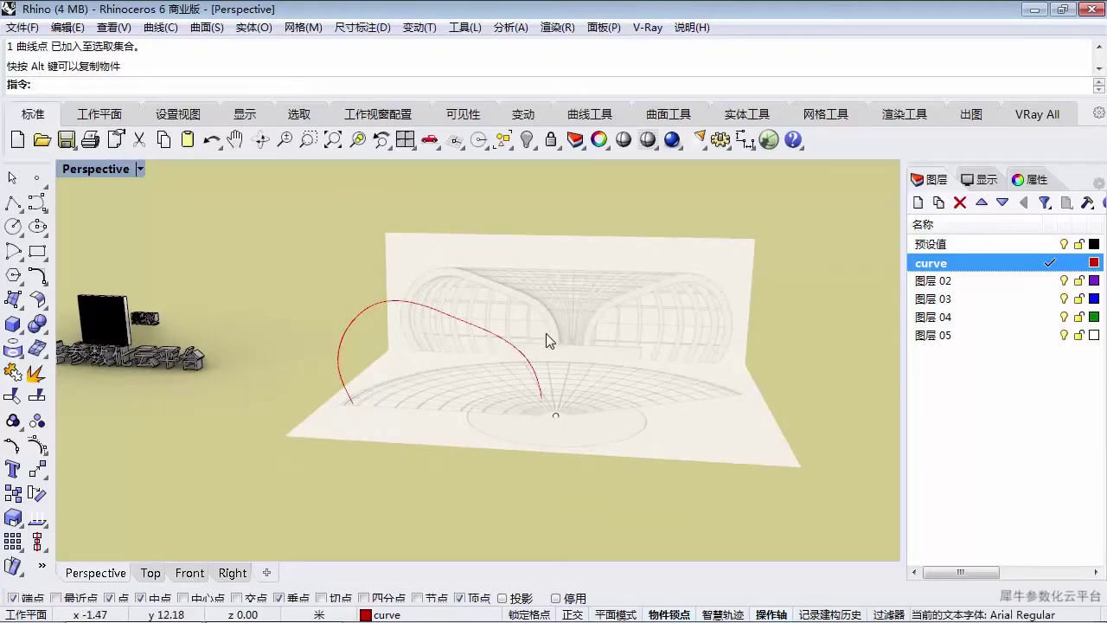
{"action": "right_click_drag", "start_coordinate": [546, 333], "coordinate": [577, 332], "text": "shift"}
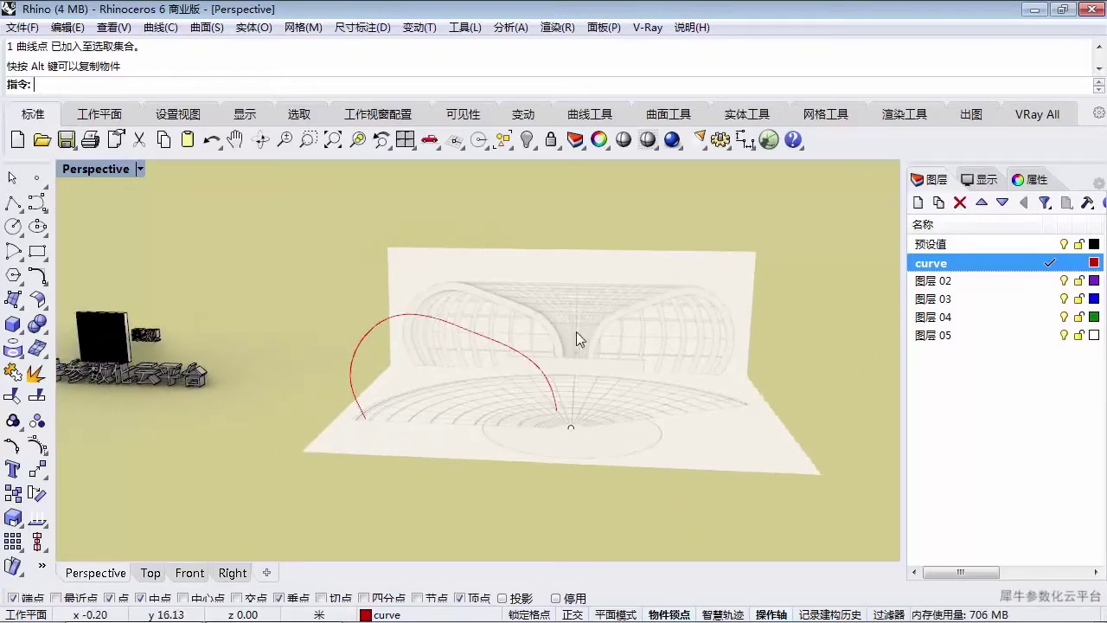
{"action": "scroll", "coordinate": [576, 331], "scroll_direction": "up", "scroll_amount": 4}
{"action": "right_click_drag", "start_coordinate": [274, 378], "coordinate": [217, 420]}
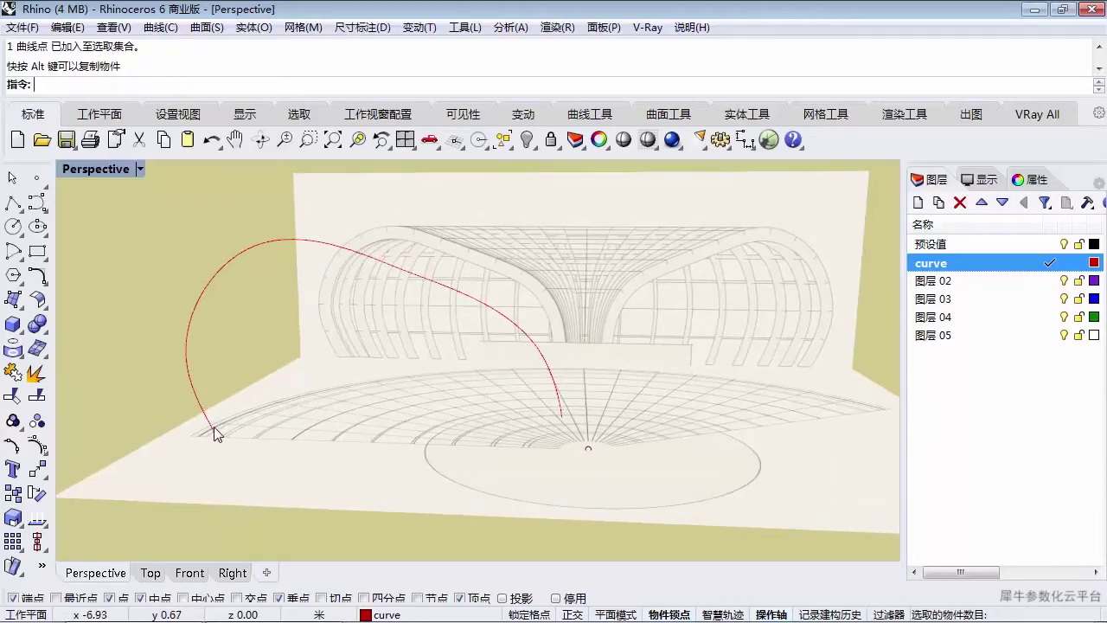
- Align the control point at the curve's outer foot to the ground line with Set Points, using only world Z
{"action": "left_click", "coordinate": [215, 435]}
{"action": "scroll", "coordinate": [223, 441], "scroll_direction": "up", "scroll_amount": 5}
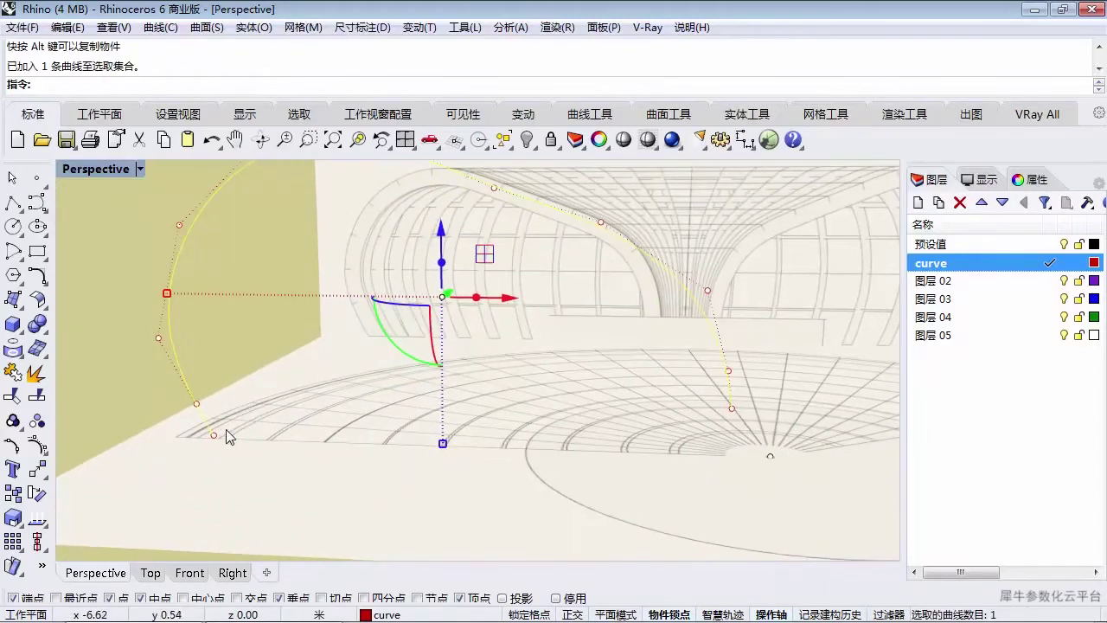
{"action": "left_click", "coordinate": [215, 438]}
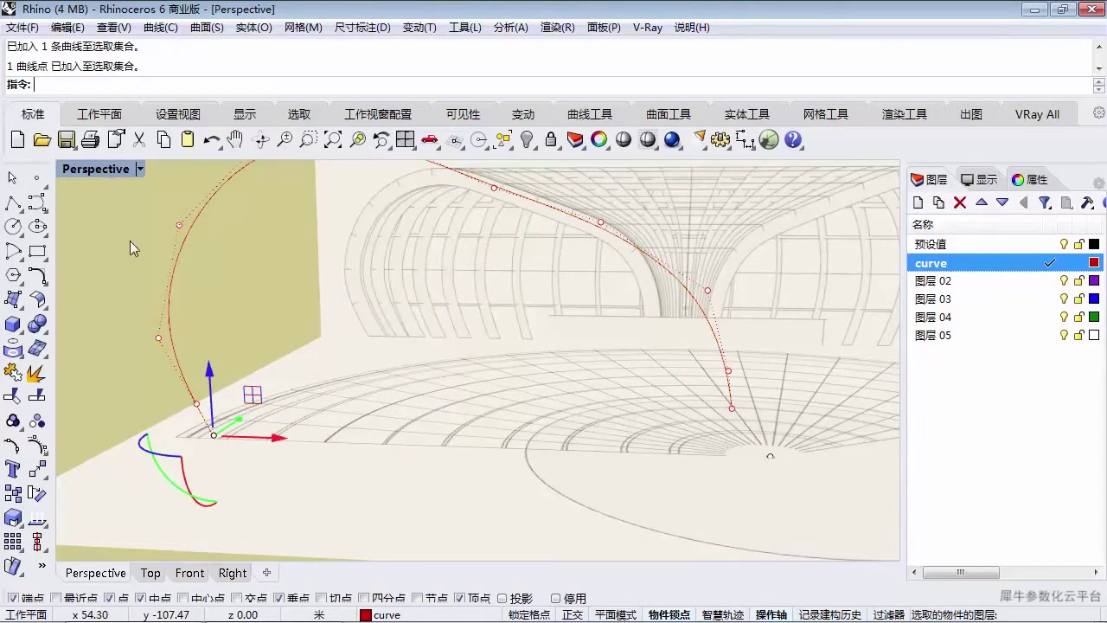
{"action": "double_click", "coordinate": [95, 169]}
{"action": "scroll", "coordinate": [233, 459], "scroll_direction": "up", "scroll_amount": 3}
{"action": "right_click_drag", "start_coordinate": [121, 541], "coordinate": [179, 491]}
{"action": "scroll", "coordinate": [204, 489], "scroll_direction": "up", "scroll_amount": 3}
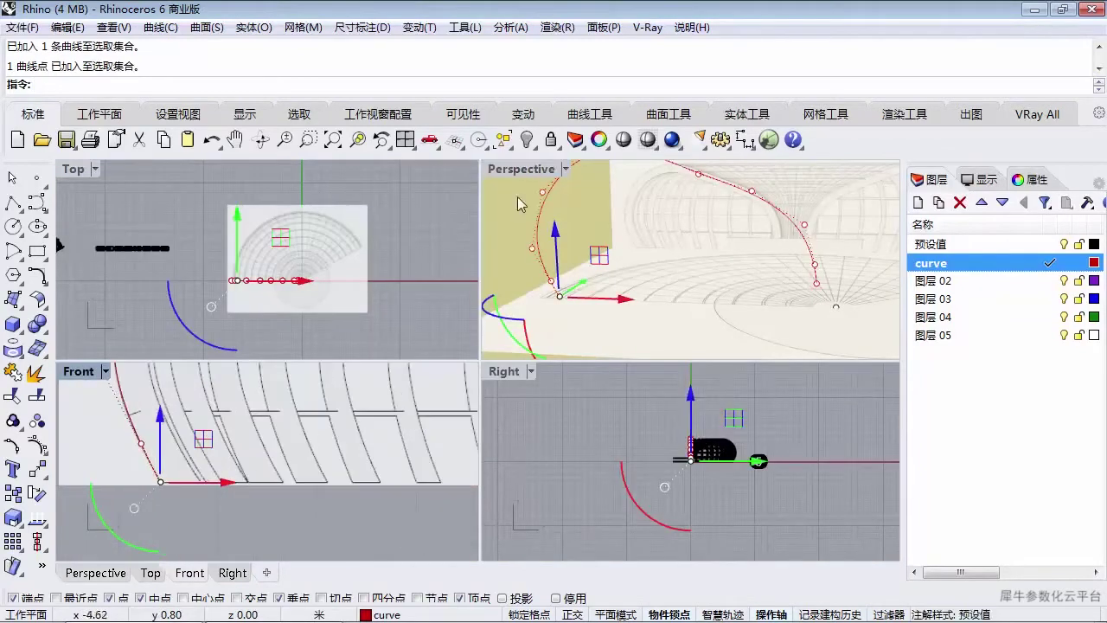
{"action": "left_click", "coordinate": [523, 114]}
{"action": "left_click", "coordinate": [382, 140]}
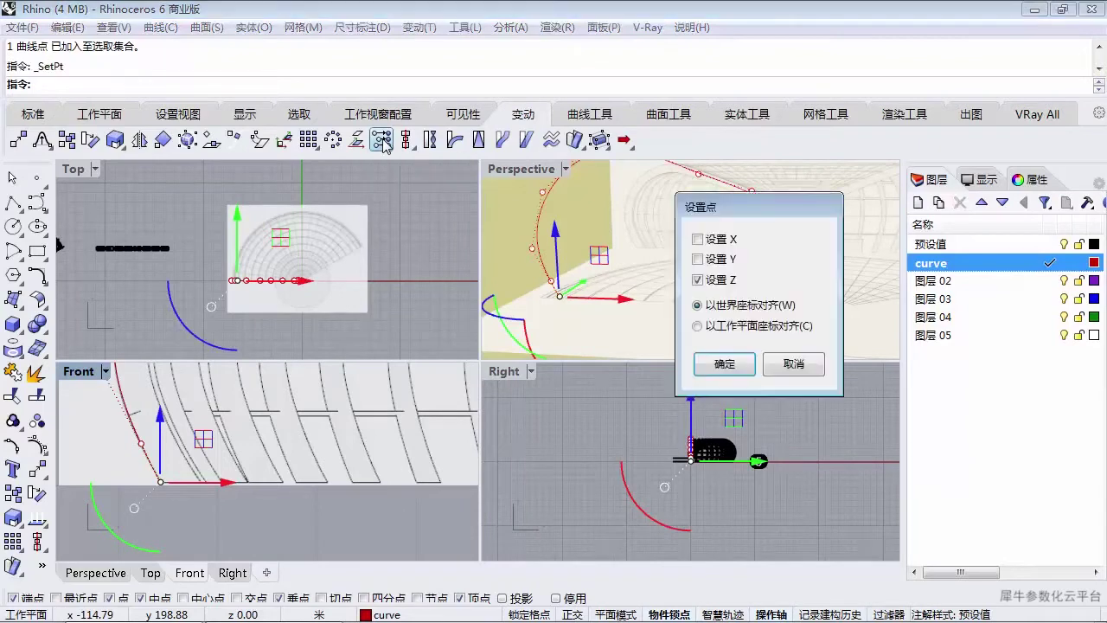
{"action": "left_click", "coordinate": [724, 364]}
{"action": "right_click_drag", "start_coordinate": [303, 437], "coordinate": [378, 416]}
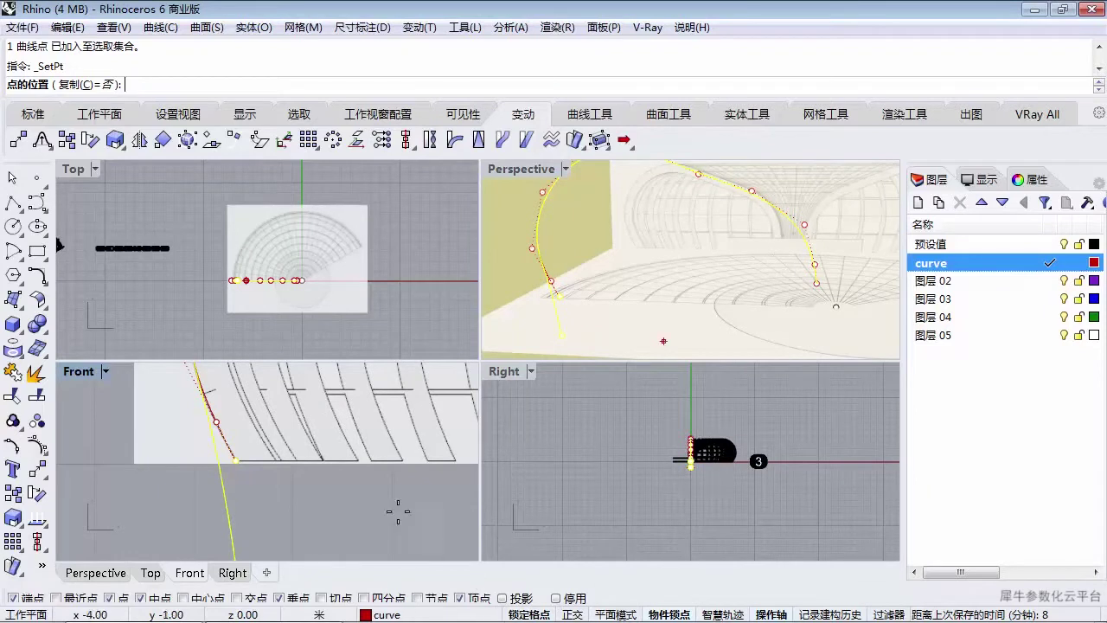
{"action": "right_click_drag", "start_coordinate": [296, 479], "coordinate": [416, 485]}
{"action": "left_click", "coordinate": [218, 468]}
{"action": "left_click", "coordinate": [314, 476]}
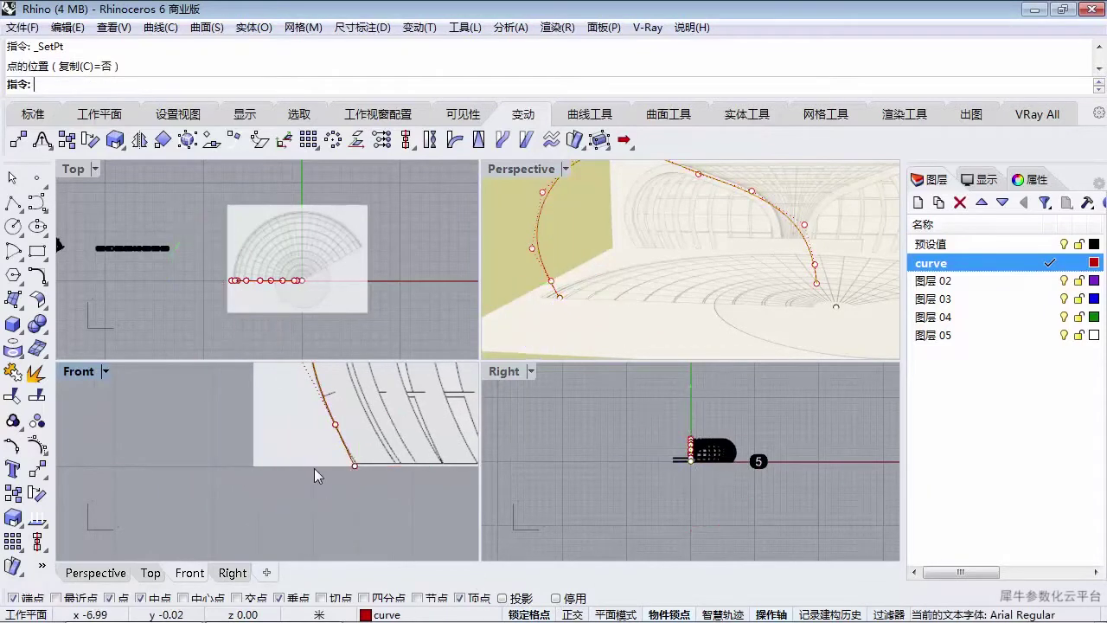
{"action": "key", "text": "Escape"}
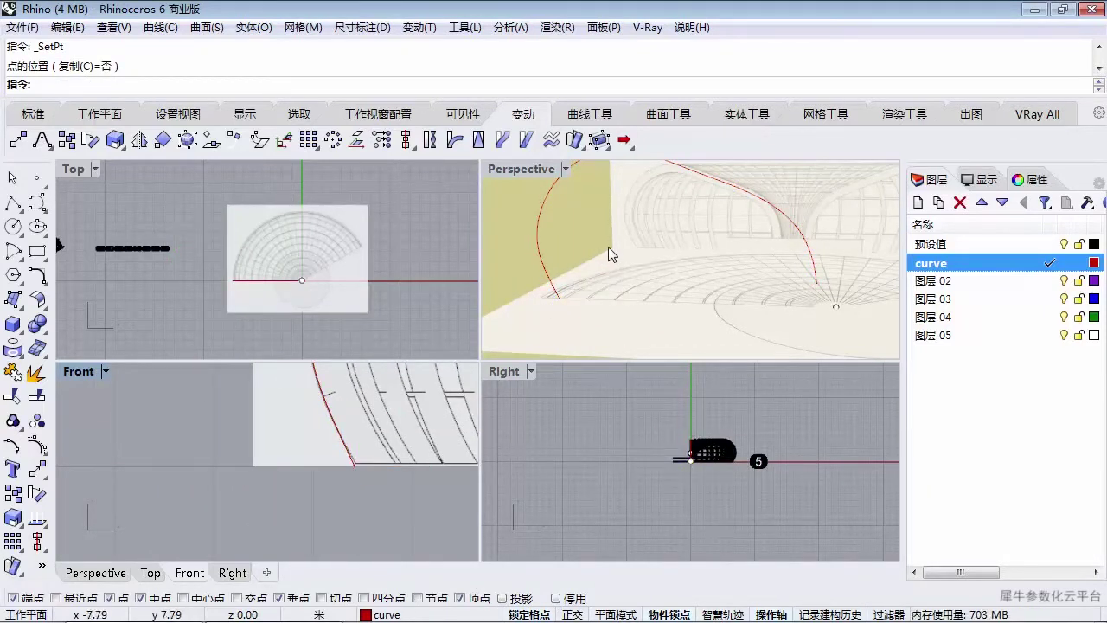
{"action": "right_click_drag", "start_coordinate": [608, 246], "coordinate": [606, 267]}
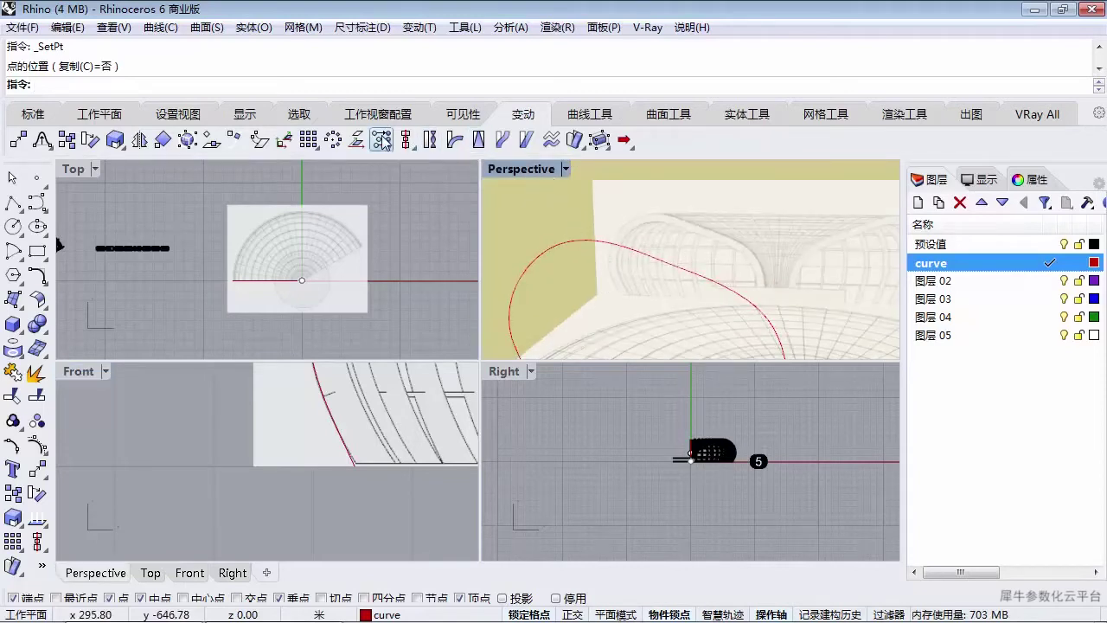
{"action": "double_click", "coordinate": [529, 173]}
{"action": "scroll", "coordinate": [395, 291], "scroll_direction": "down", "scroll_amount": 4}
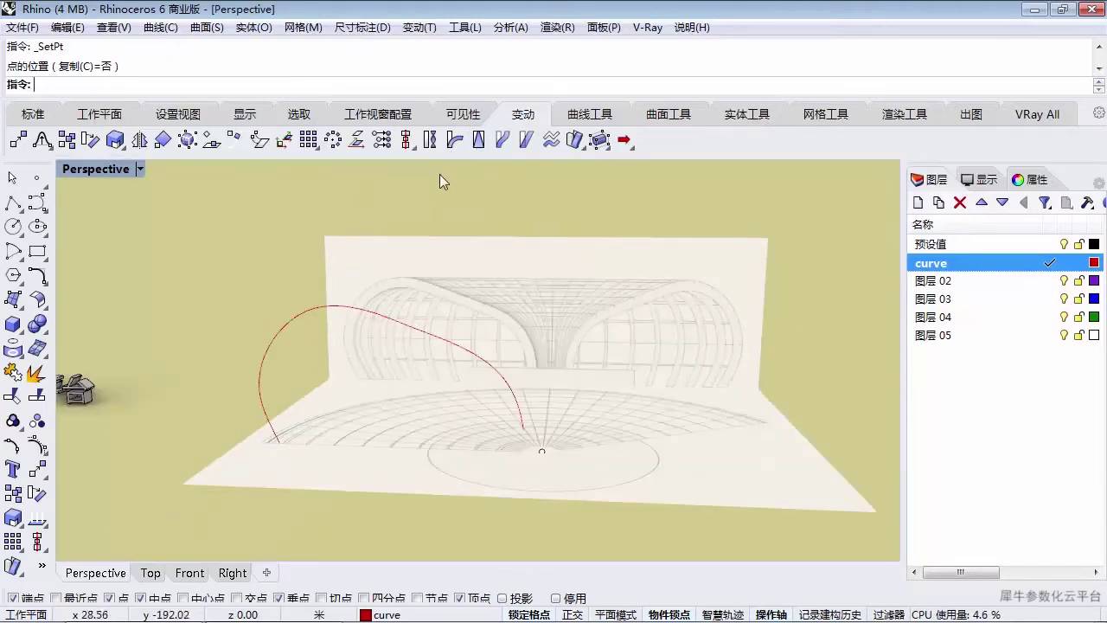
{"action": "scroll", "coordinate": [443, 328], "scroll_direction": "down", "scroll_amount": 3}
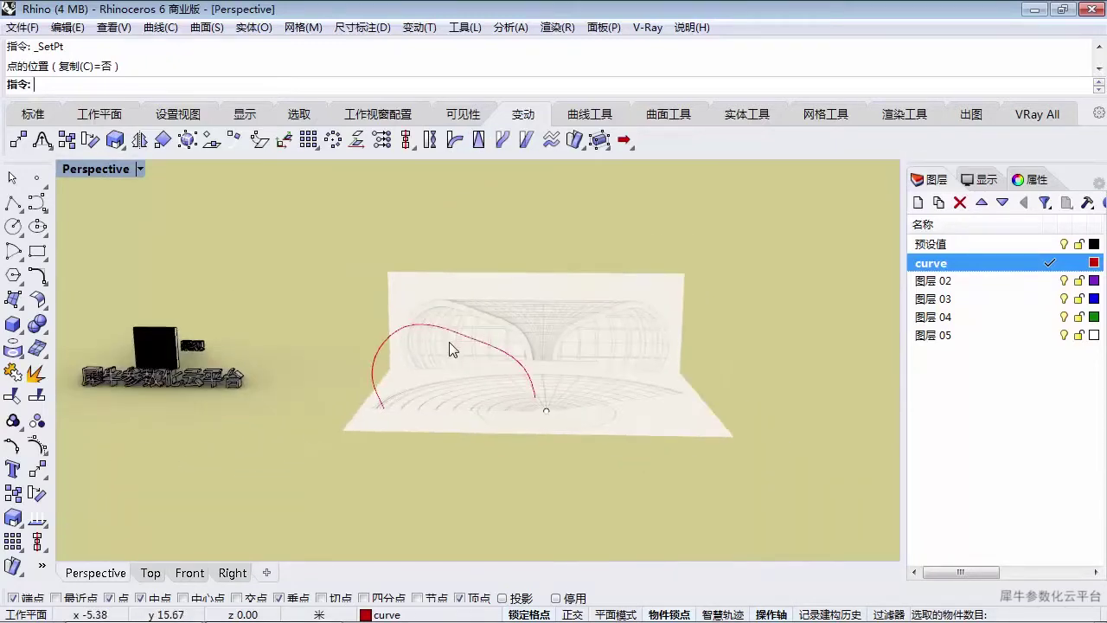
{"action": "scroll", "coordinate": [493, 350], "scroll_direction": "up", "scroll_amount": 5}
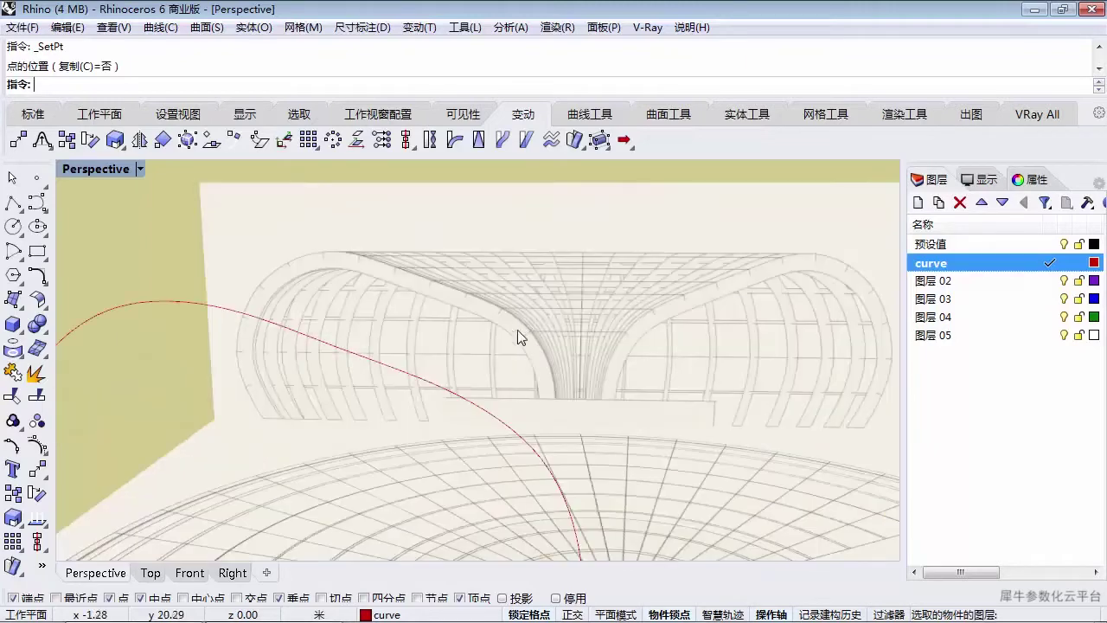
- Measure the horizontal distance from the outermost rib's inner edge to the profile curve in the Front viewport
{"action": "double_click", "coordinate": [96, 169]}
{"action": "double_click", "coordinate": [80, 371]}
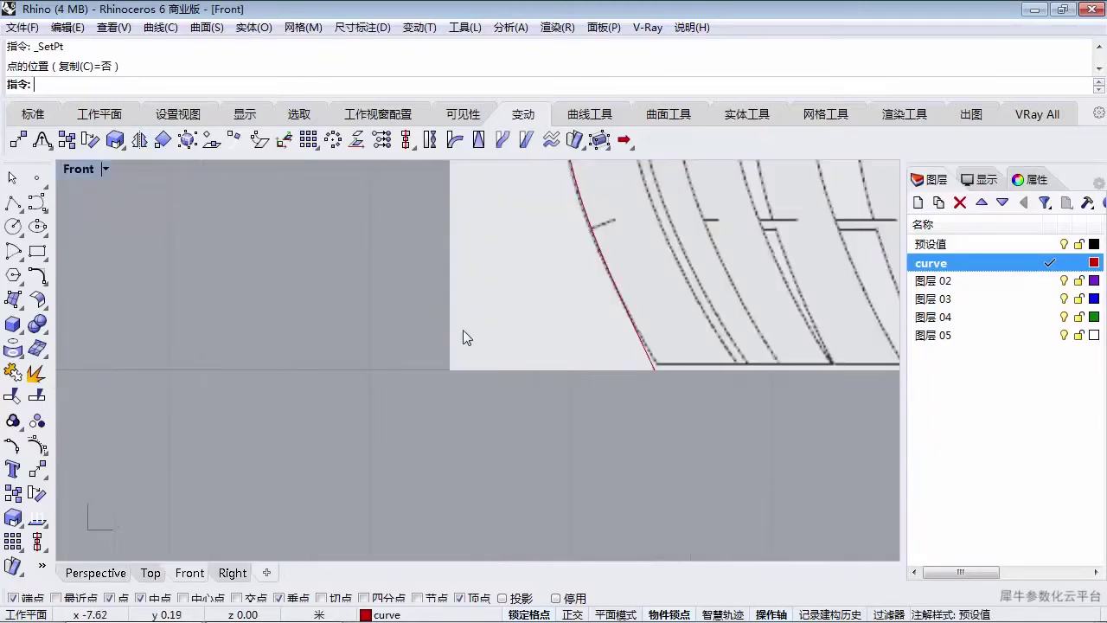
{"action": "scroll", "coordinate": [462, 332], "scroll_direction": "up", "scroll_amount": 4}
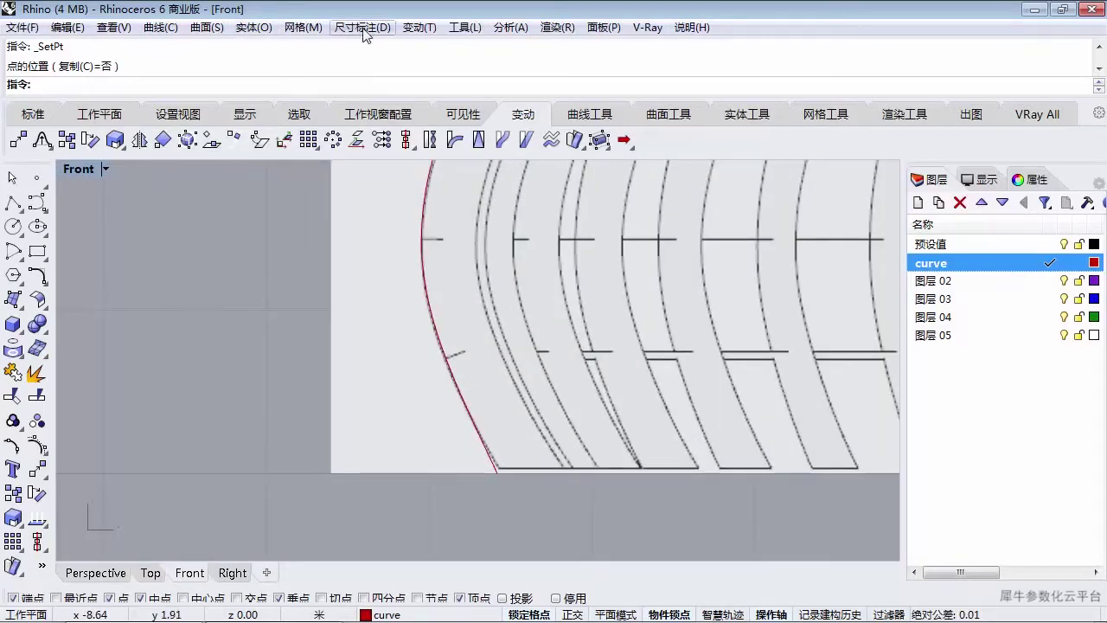
{"action": "left_click", "coordinate": [511, 27]}
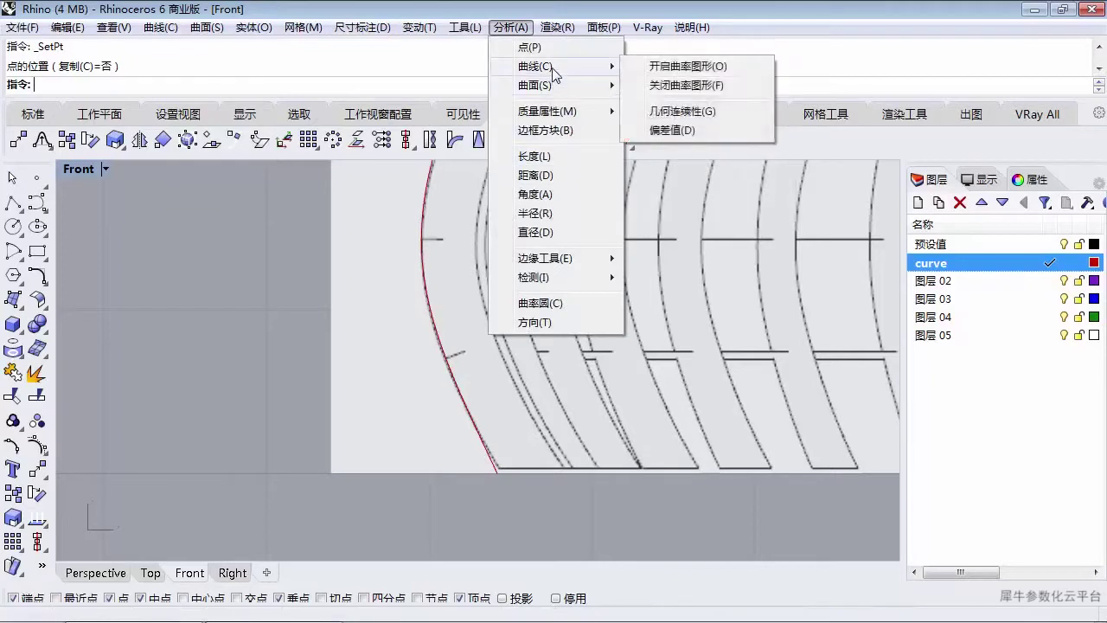
{"action": "left_click", "coordinate": [538, 175]}
{"action": "scroll", "coordinate": [480, 202], "scroll_direction": "up", "scroll_amount": 3}
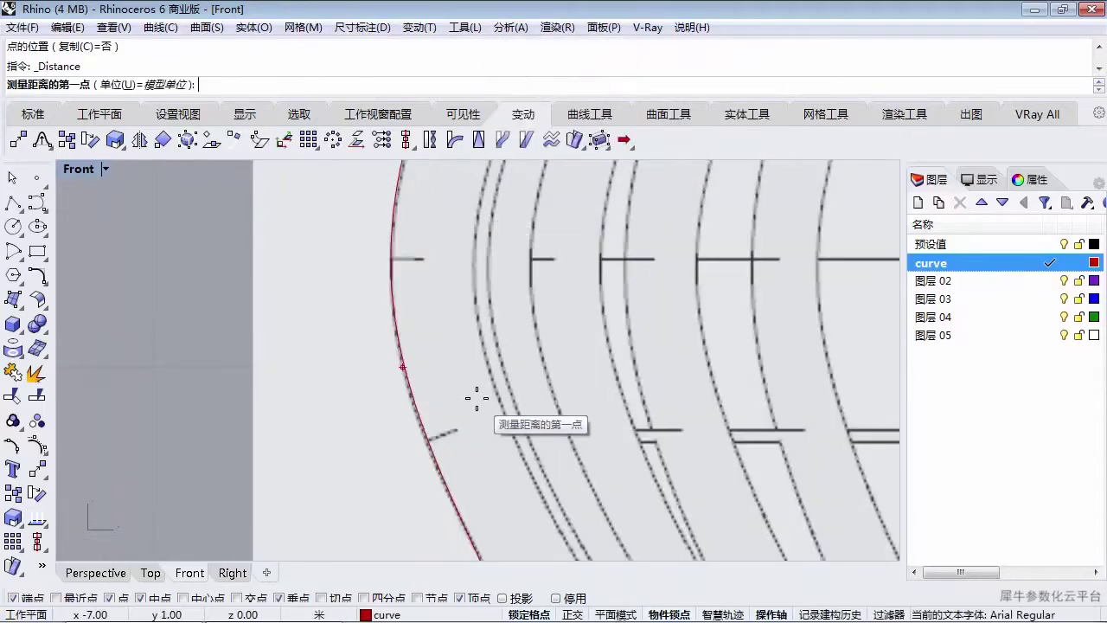
{"action": "left_click", "coordinate": [474, 252]}
{"action": "left_click", "coordinate": [393, 257]}
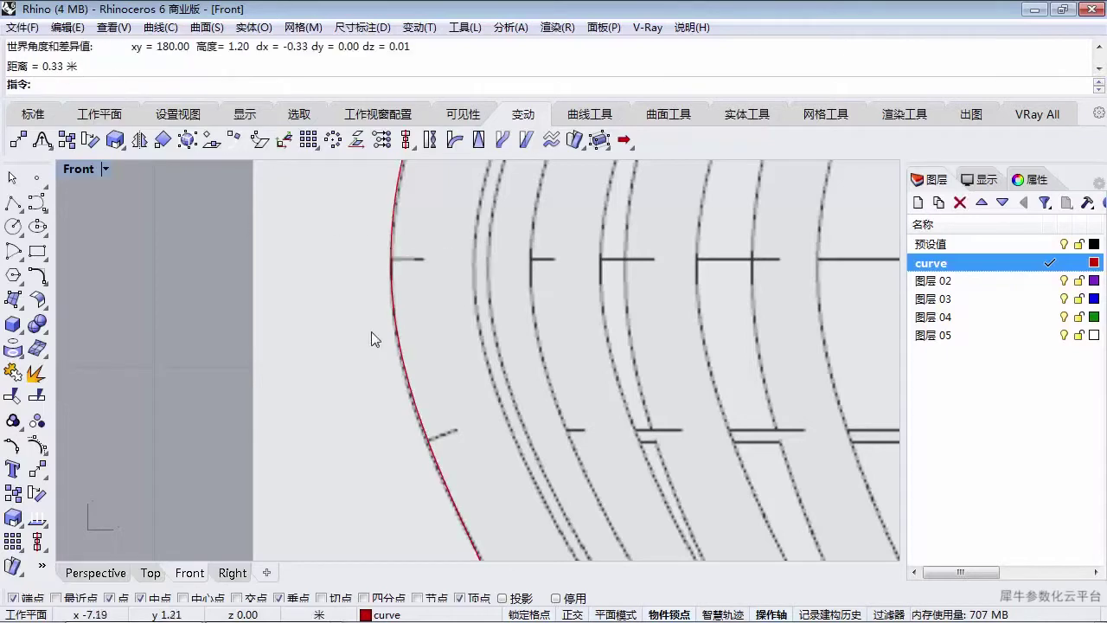
{"action": "scroll", "coordinate": [371, 338], "scroll_direction": "down", "scroll_amount": 3}
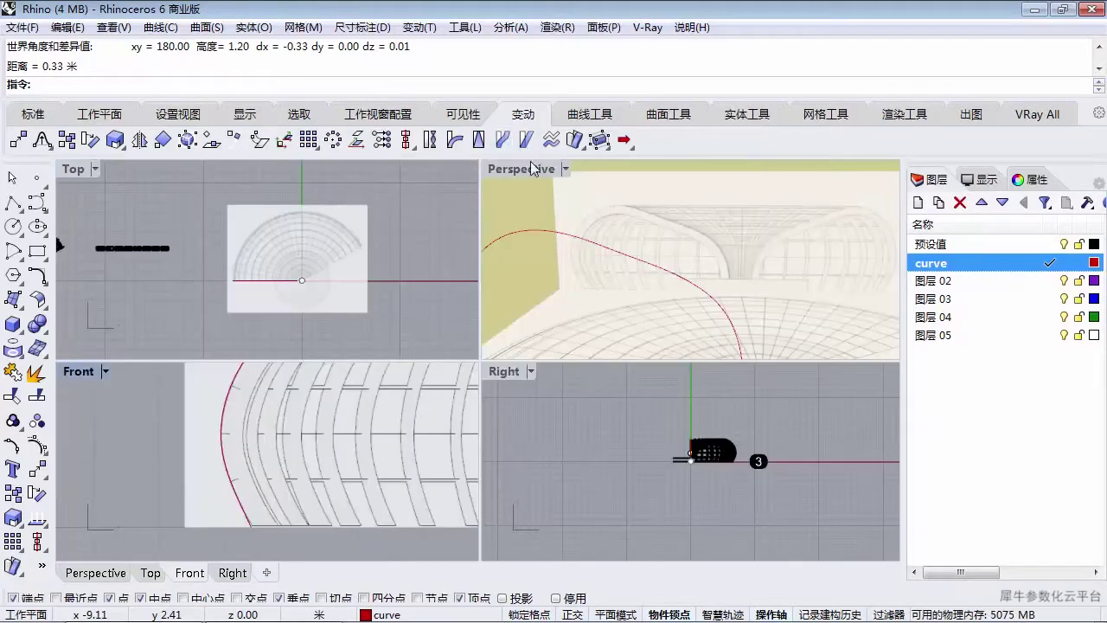
- Offset the profile curve 0.33 m toward its inner side
{"action": "double_click", "coordinate": [528, 168]}
{"action": "right_click_drag", "start_coordinate": [552, 322], "coordinate": [562, 389]}
{"action": "scroll", "coordinate": [567, 389], "scroll_direction": "up", "scroll_amount": 5}
{"action": "scroll", "coordinate": [629, 395], "scroll_direction": "up", "scroll_amount": 4}
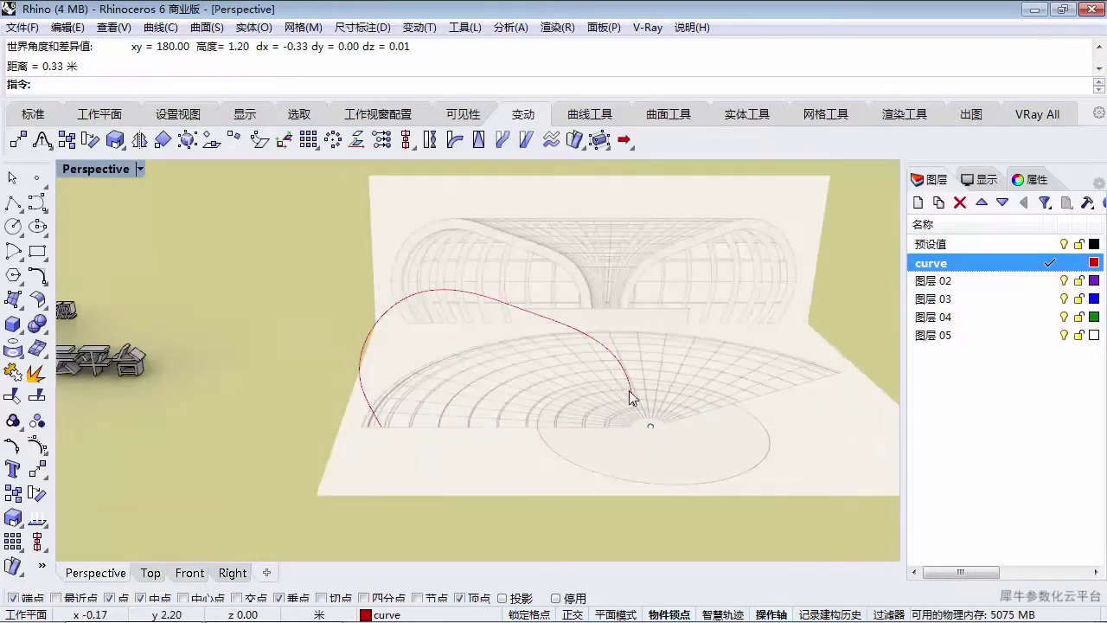
{"action": "left_click", "coordinate": [629, 390]}
{"action": "left_click", "coordinate": [44, 291]}
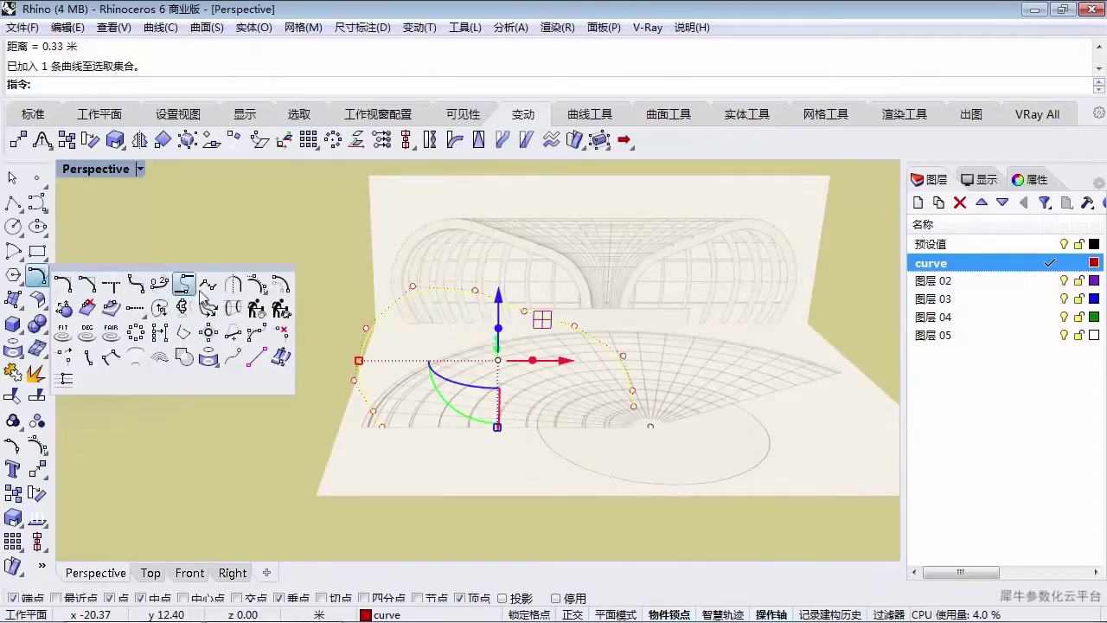
{"action": "left_click", "coordinate": [284, 289]}
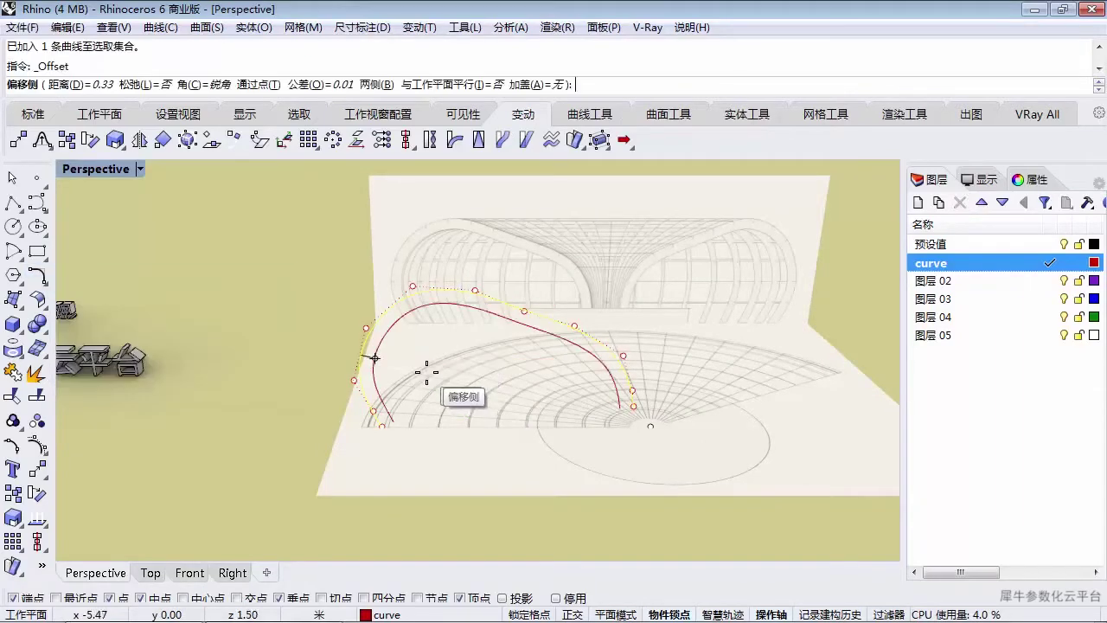
{"action": "left_click", "coordinate": [83, 85]}
{"action": "type", "text": "0.3"}
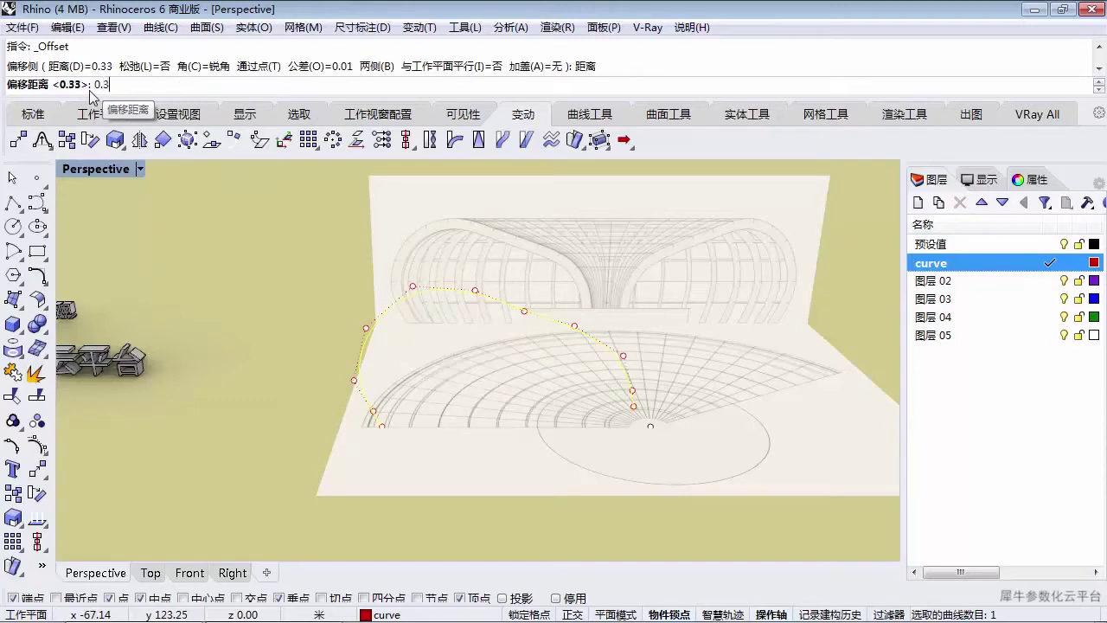
{"action": "type", "text": "3"}
{"action": "key", "text": "Return"}
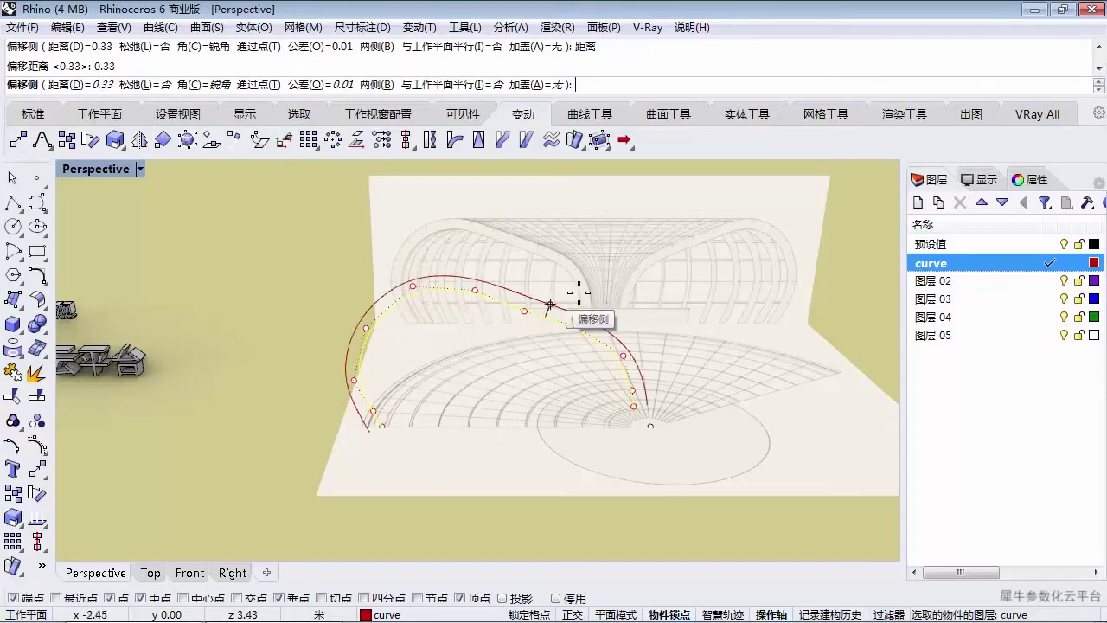
{"action": "left_click", "coordinate": [501, 412]}
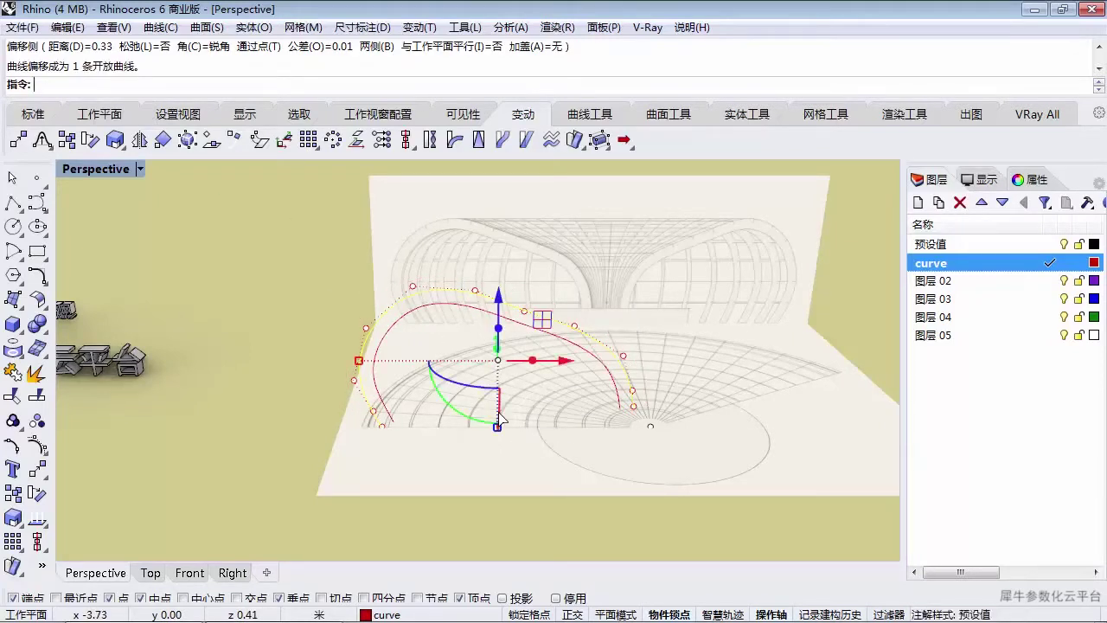
{"action": "key", "text": "Escape"}
- Draw a straight horizontal polyline along the ground from the outer profile curve's foot, past the foot of the offset curve
{"action": "right_click_drag", "start_coordinate": [490, 413], "coordinate": [386, 402], "text": "shift"}
{"action": "scroll", "coordinate": [294, 351], "scroll_direction": "up", "scroll_amount": 8}
{"action": "scroll", "coordinate": [319, 349], "scroll_direction": "down", "scroll_amount": 5}
{"action": "left_click", "coordinate": [332, 349]}
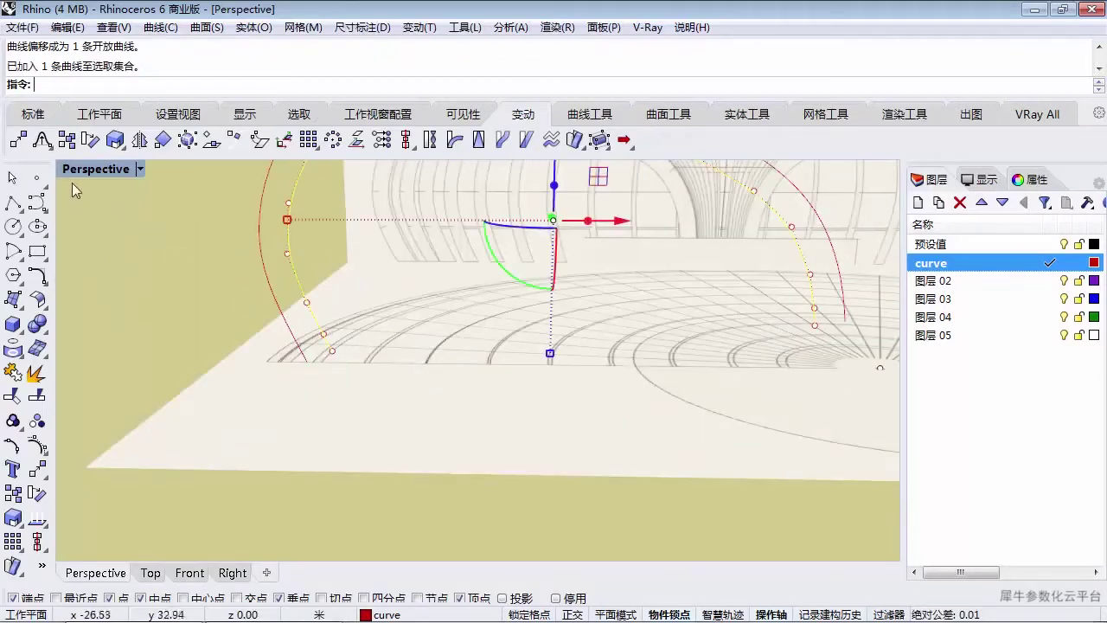
{"action": "double_click", "coordinate": [86, 169]}
{"action": "scroll", "coordinate": [253, 482], "scroll_direction": "up", "scroll_amount": 3}
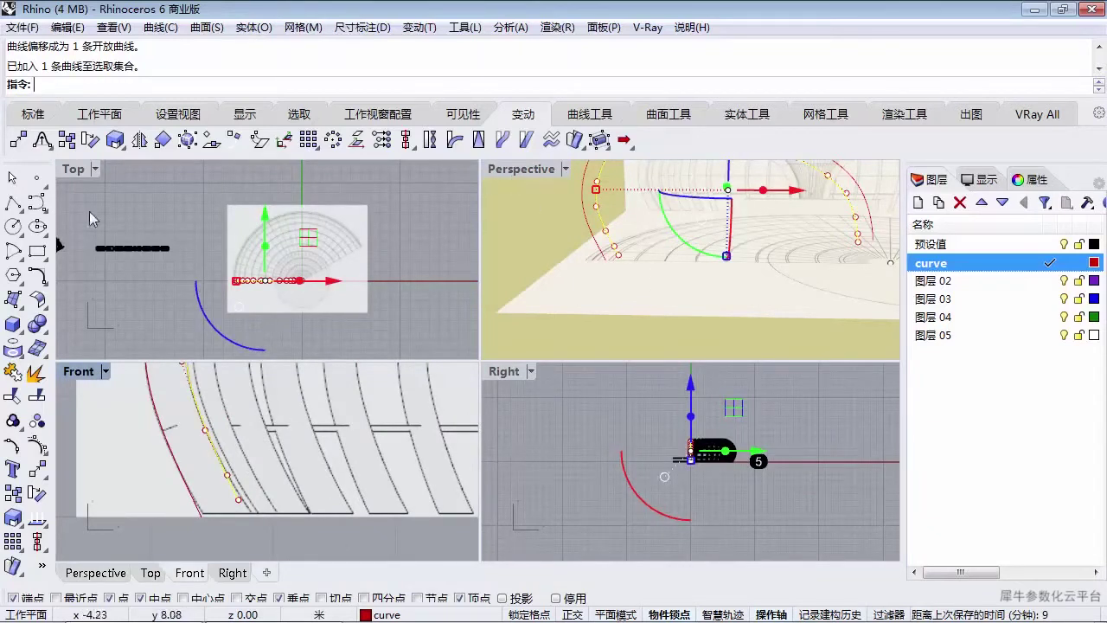
{"action": "left_click", "coordinate": [12, 202]}
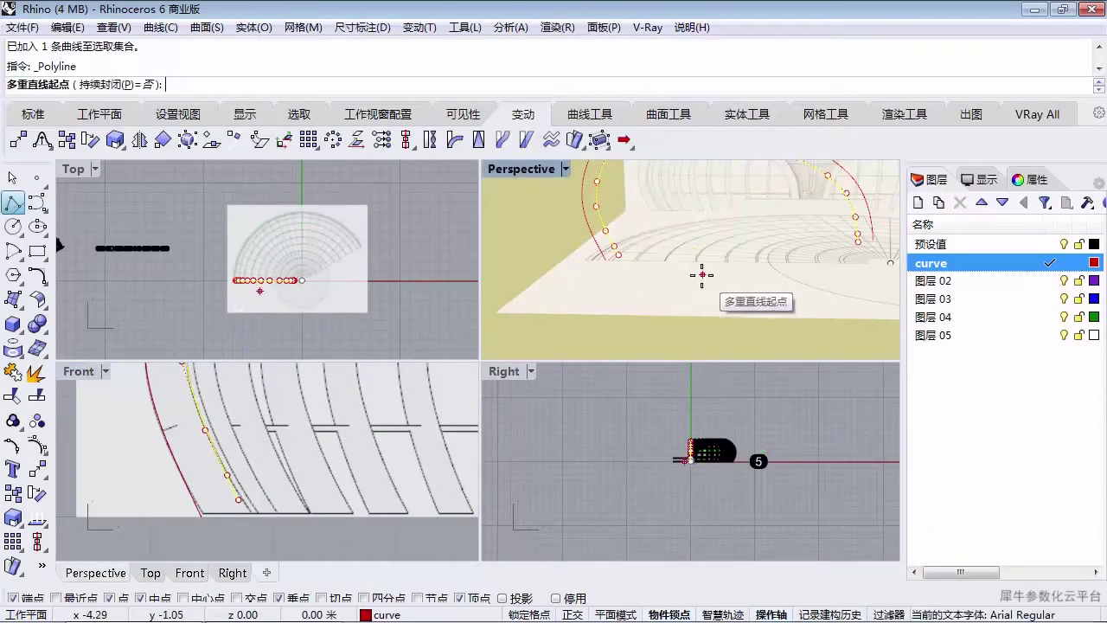
{"action": "left_click", "coordinate": [601, 265]}
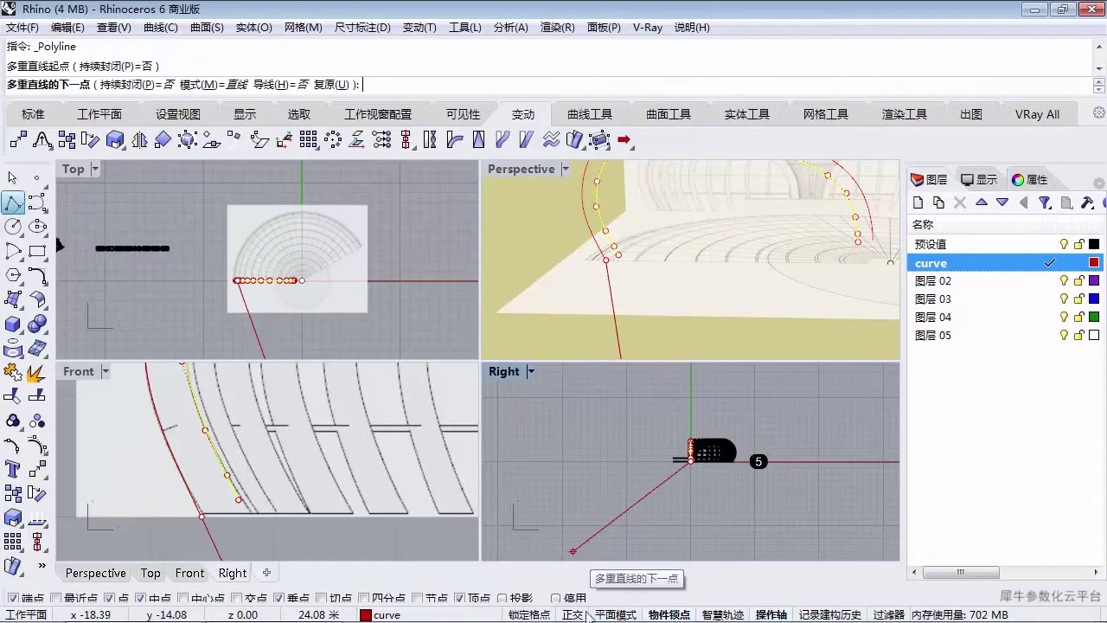
{"action": "left_click", "coordinate": [738, 263]}
{"action": "key", "text": "Return"}
{"action": "key", "text": "Escape"}
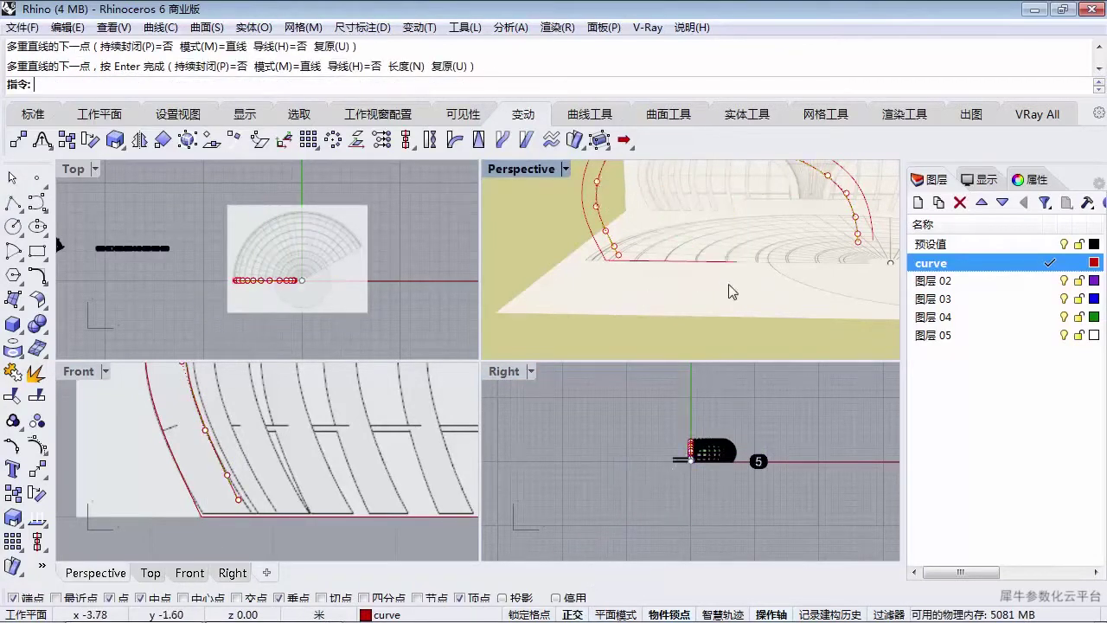
{"action": "left_click", "coordinate": [46, 282]}
{"action": "left_click", "coordinate": [134, 310]}
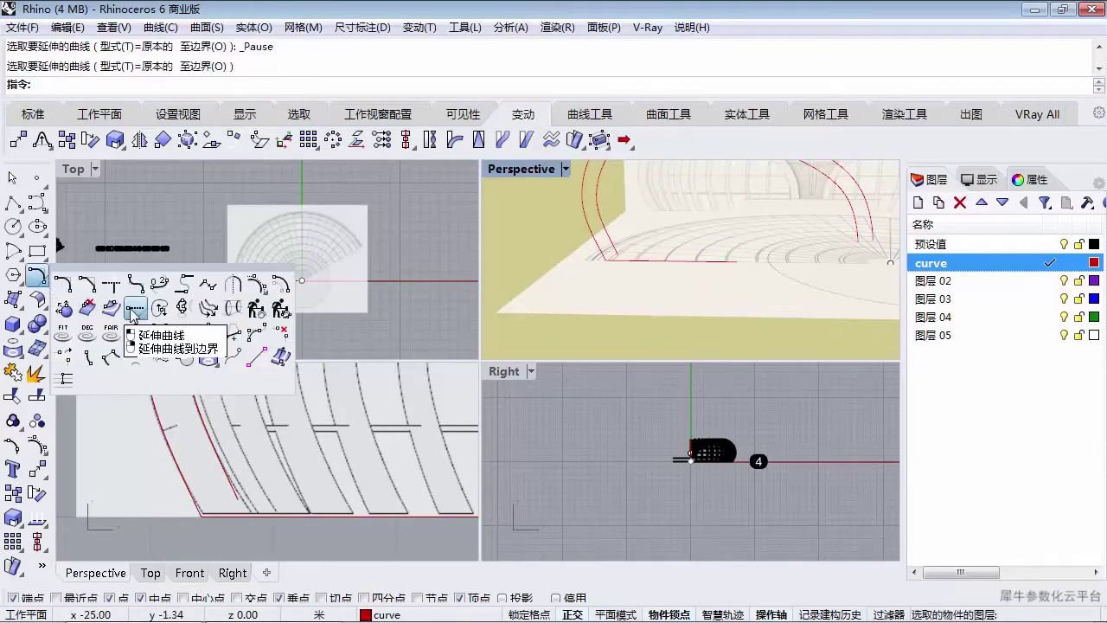
{"action": "left_click", "coordinate": [131, 305]}
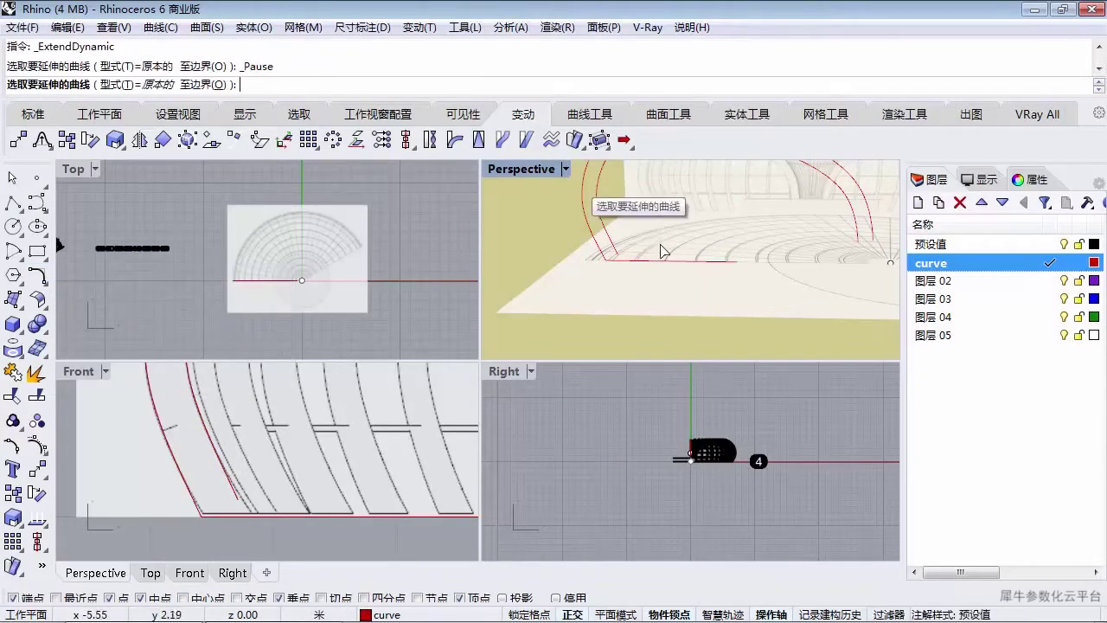
{"action": "left_click", "coordinate": [620, 257]}
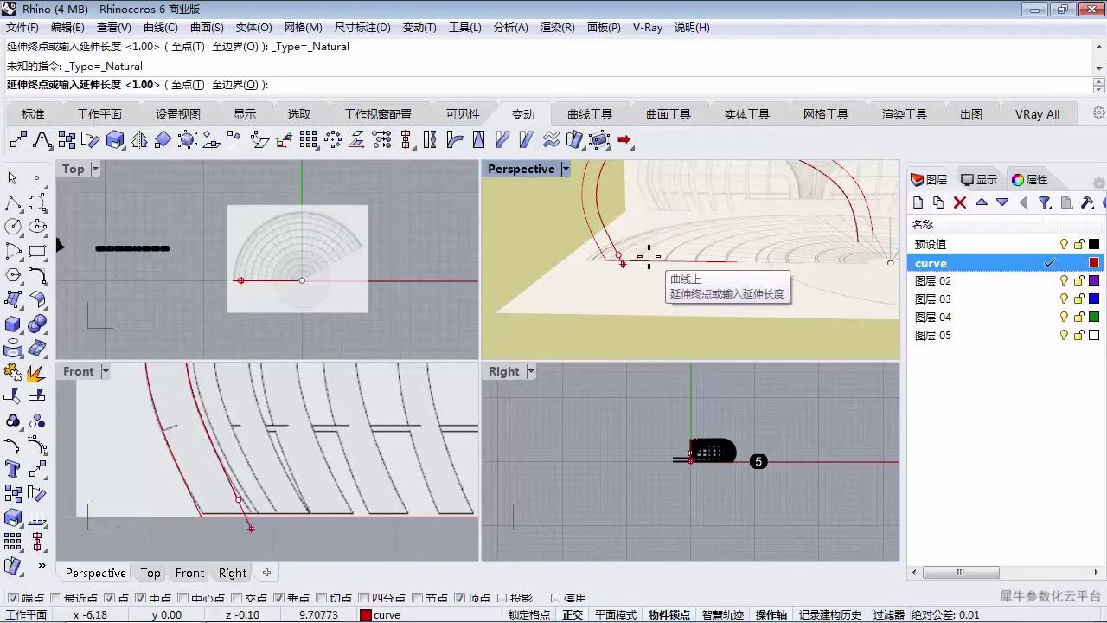
{"action": "right_click_drag", "start_coordinate": [657, 251], "coordinate": [615, 265], "text": "shift"}
{"action": "key", "text": "Escape"}
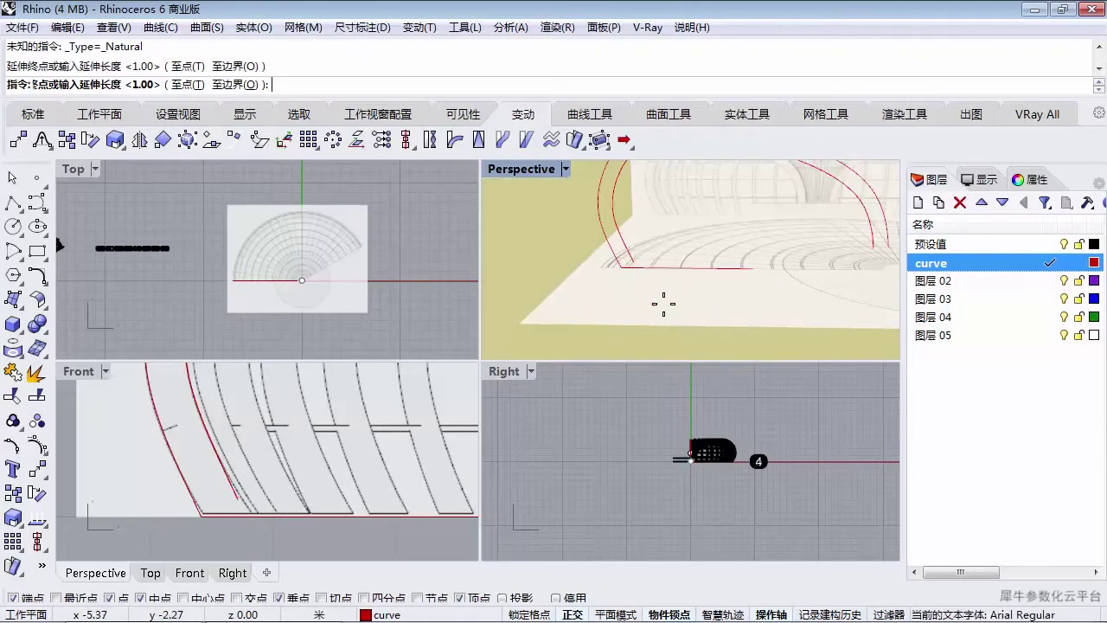
- Extend the outer foot of the offset curve to the horizontal ground line, using the line as boundary and the natural extension type
{"action": "right_click", "coordinate": [654, 289]}
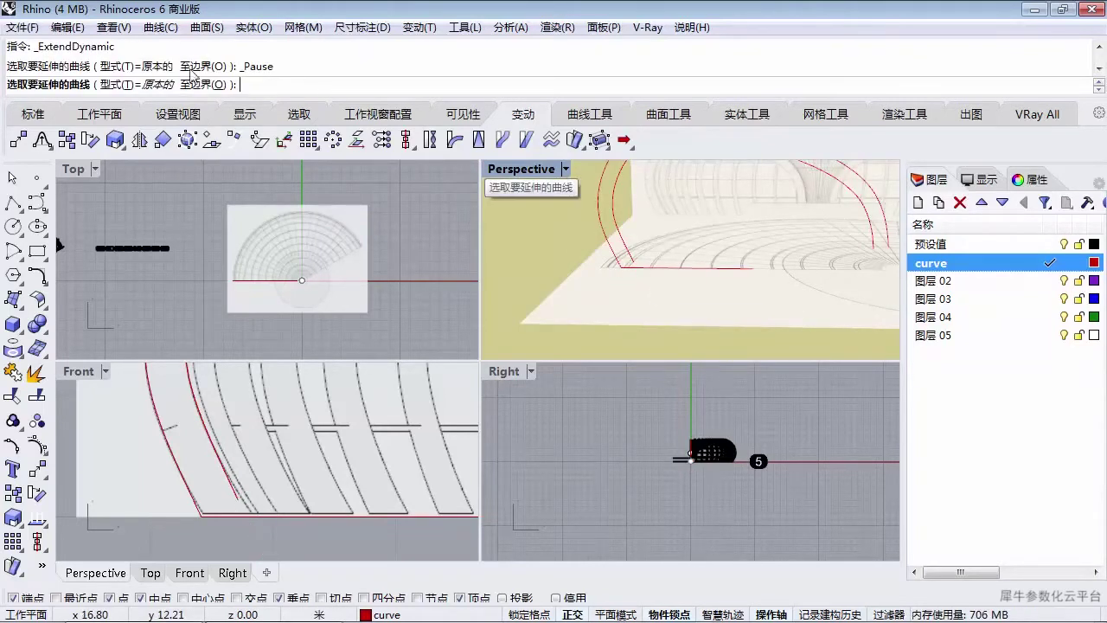
{"action": "left_click", "coordinate": [205, 86]}
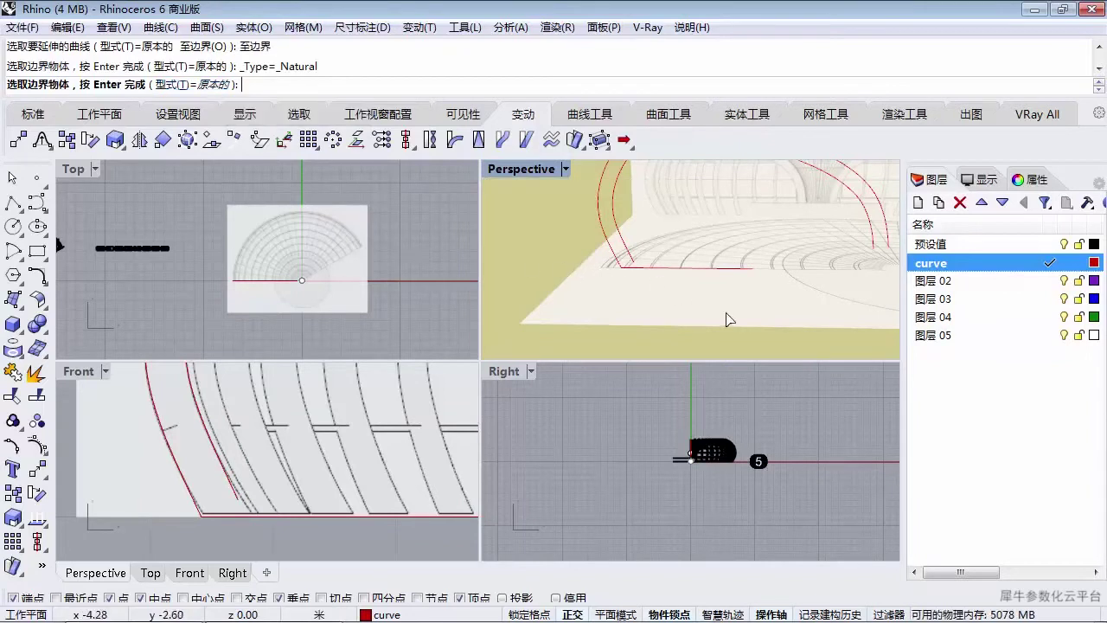
{"action": "left_click", "coordinate": [672, 273]}
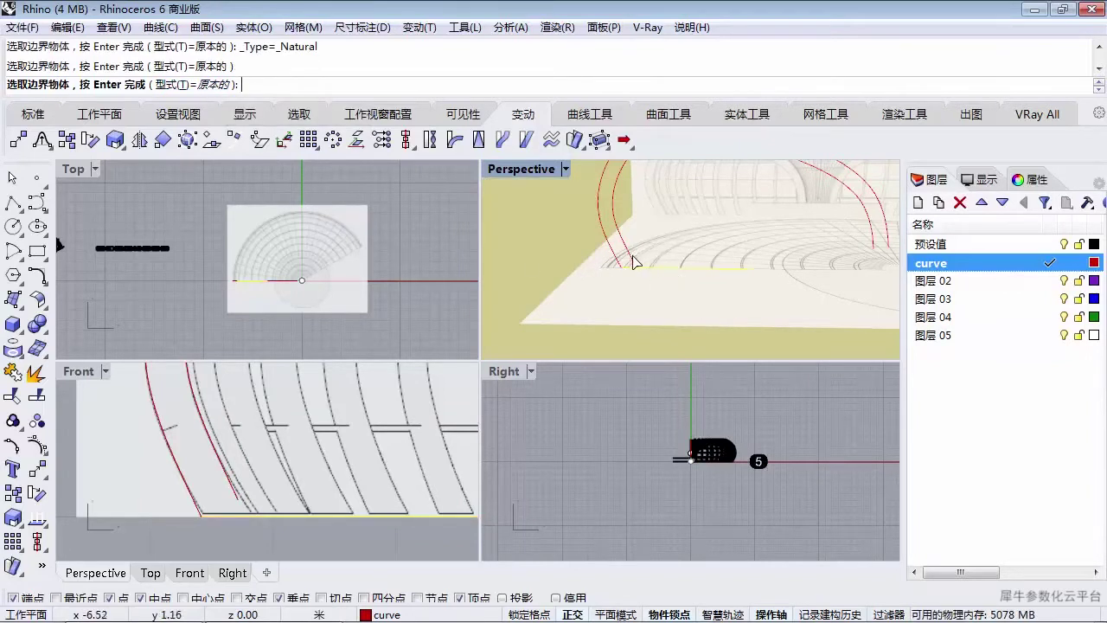
{"action": "key", "text": "Return"}
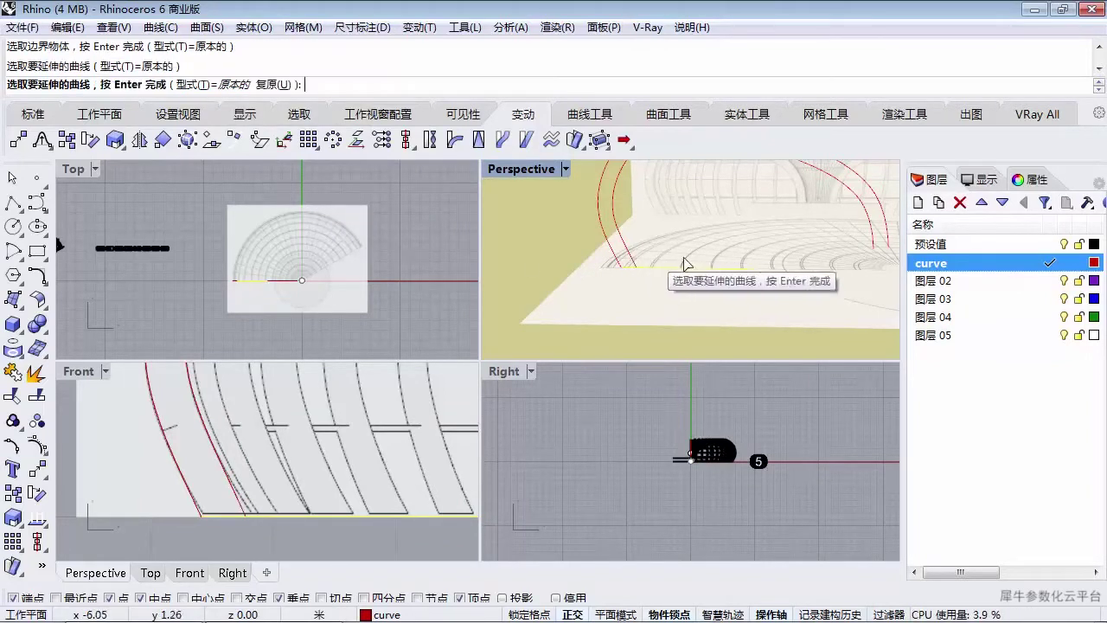
{"action": "key", "text": "Return"}
- Delete the horizontal ground line used as the extension boundary
{"action": "scroll", "coordinate": [648, 258], "scroll_direction": "up", "scroll_amount": 8}
{"action": "scroll", "coordinate": [639, 268], "scroll_direction": "down", "scroll_amount": 8}
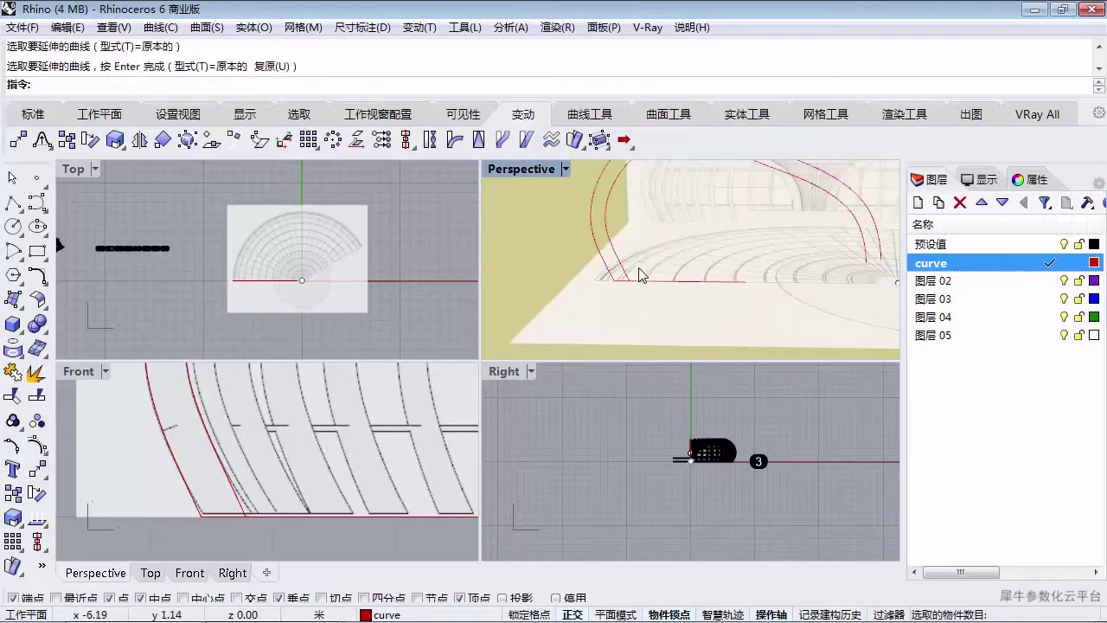
{"action": "right_click_drag", "start_coordinate": [641, 275], "coordinate": [625, 317], "text": "shift"}
{"action": "left_click", "coordinate": [610, 319]}
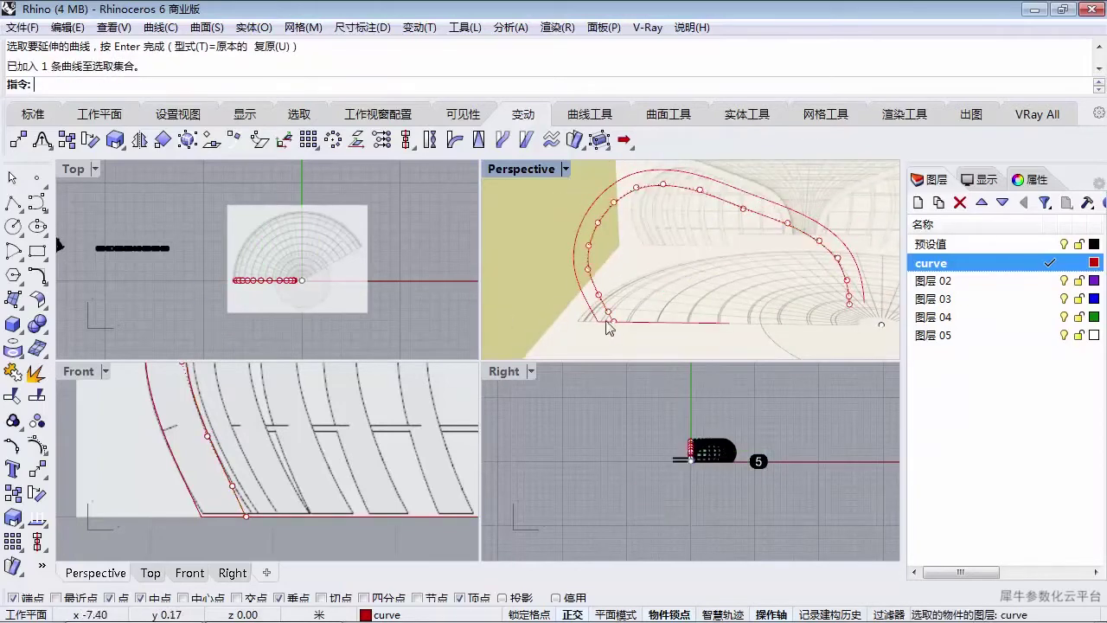
{"action": "key", "text": "Escape"}
{"action": "left_click", "coordinate": [643, 323]}
{"action": "key", "text": "Delete"}
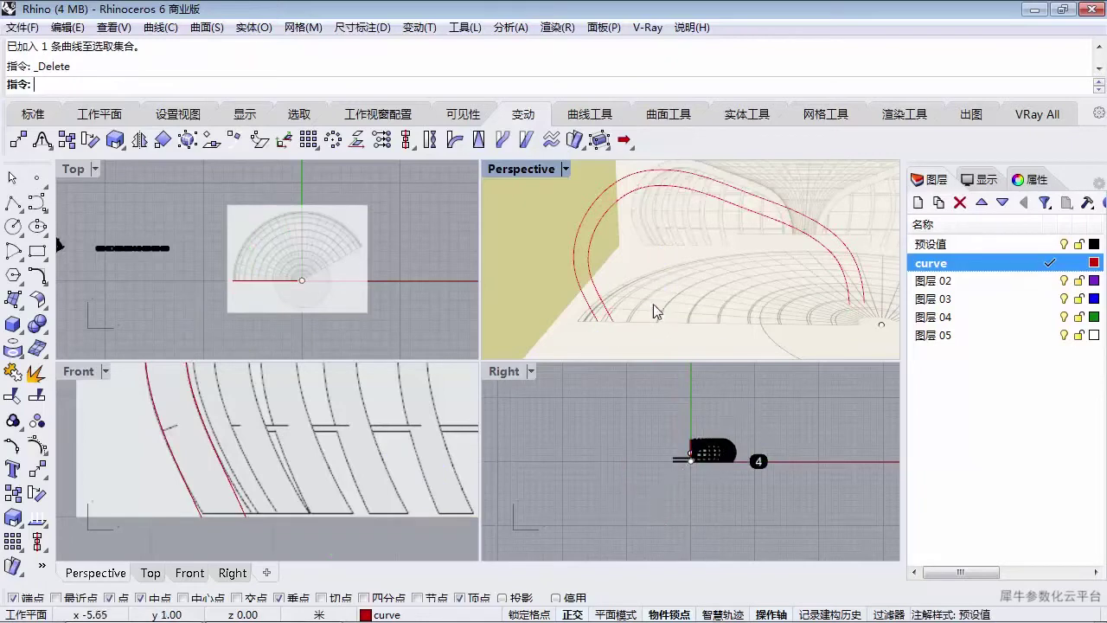
- Examine where the inner ends of both profile curves meet the base line of the elevation reference
{"action": "right_click_drag", "start_coordinate": [680, 299], "coordinate": [660, 304], "text": "shift"}
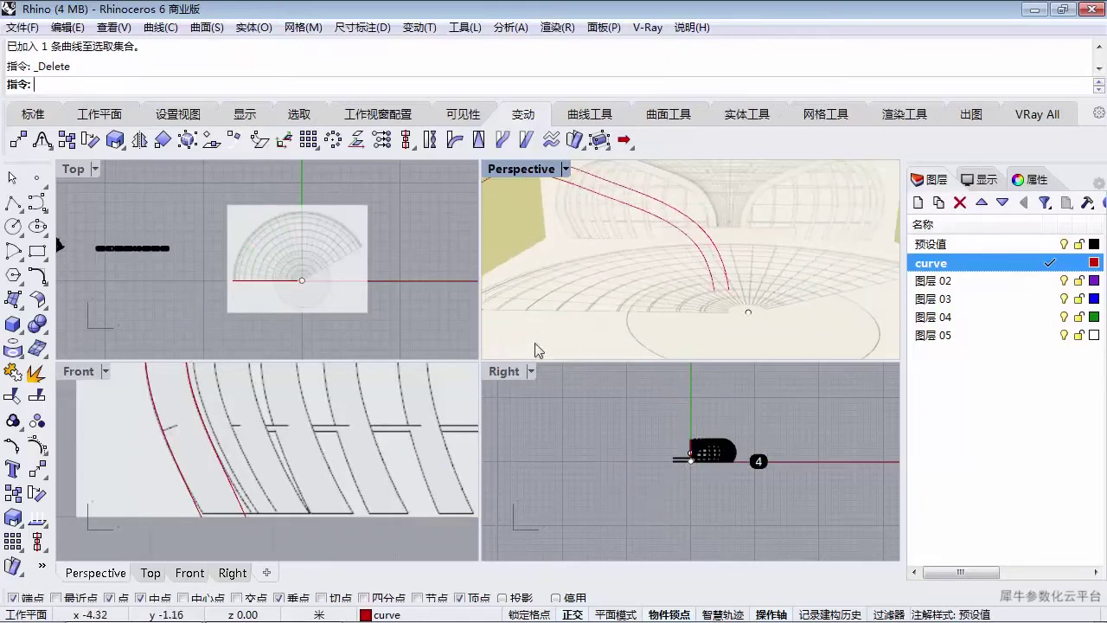
{"action": "scroll", "coordinate": [224, 443], "scroll_direction": "up", "scroll_amount": 1}
{"action": "scroll", "coordinate": [224, 443], "scroll_direction": "down", "scroll_amount": 14}
{"action": "scroll", "coordinate": [405, 480], "scroll_direction": "up", "scroll_amount": 7}
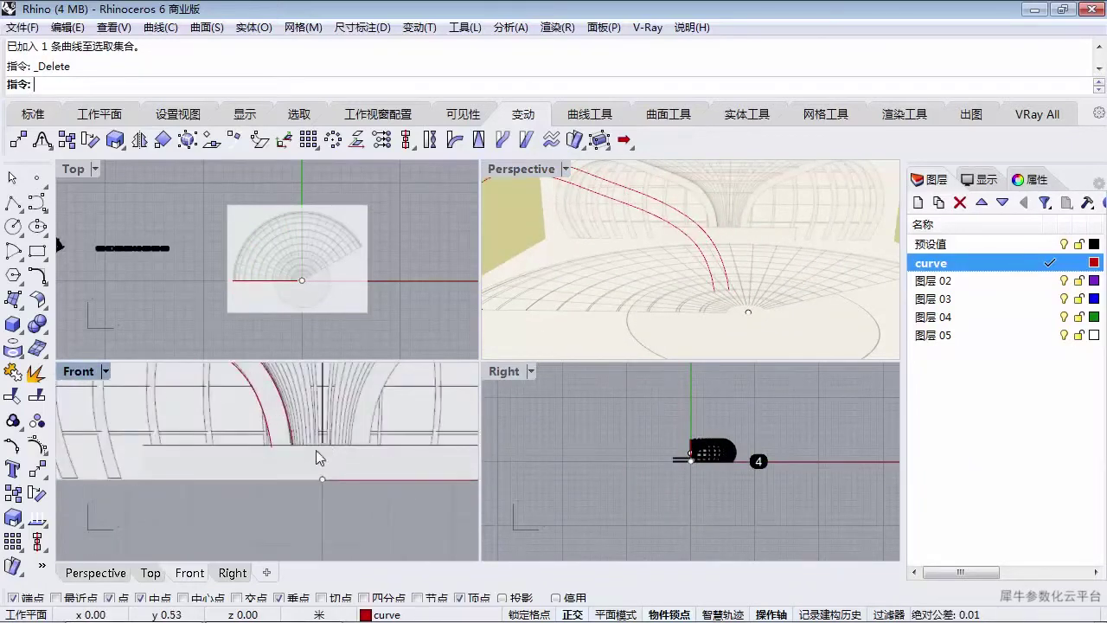
{"action": "scroll", "coordinate": [320, 458], "scroll_direction": "up", "scroll_amount": 1}
{"action": "scroll", "coordinate": [284, 467], "scroll_direction": "up", "scroll_amount": 1}
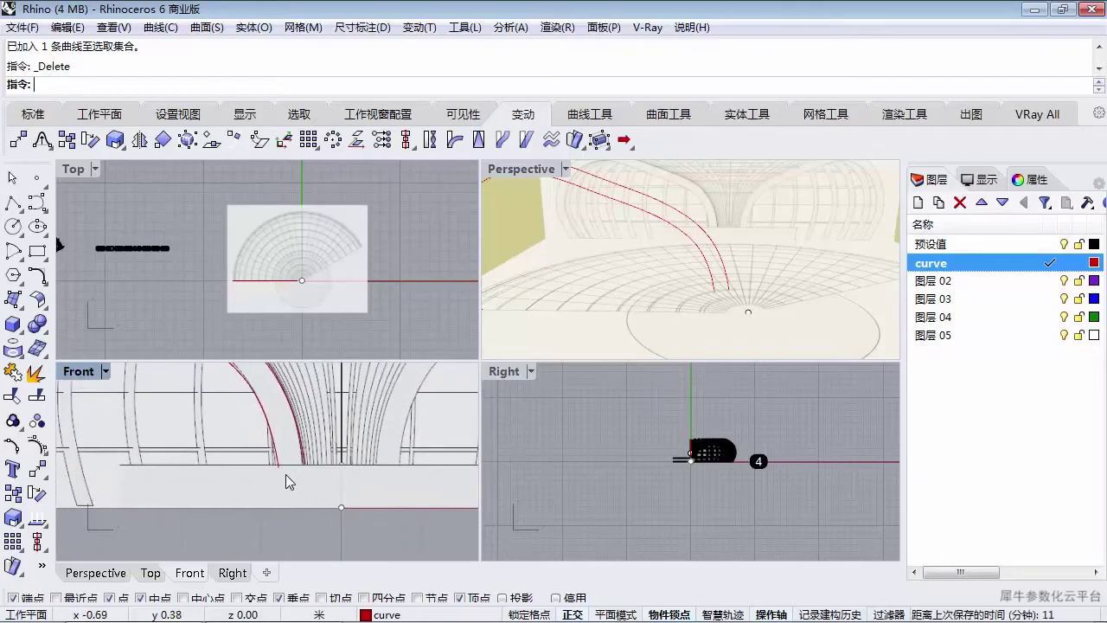
{"action": "scroll", "coordinate": [278, 472], "scroll_direction": "up", "scroll_amount": 1}
{"action": "scroll", "coordinate": [280, 464], "scroll_direction": "up", "scroll_amount": 1}
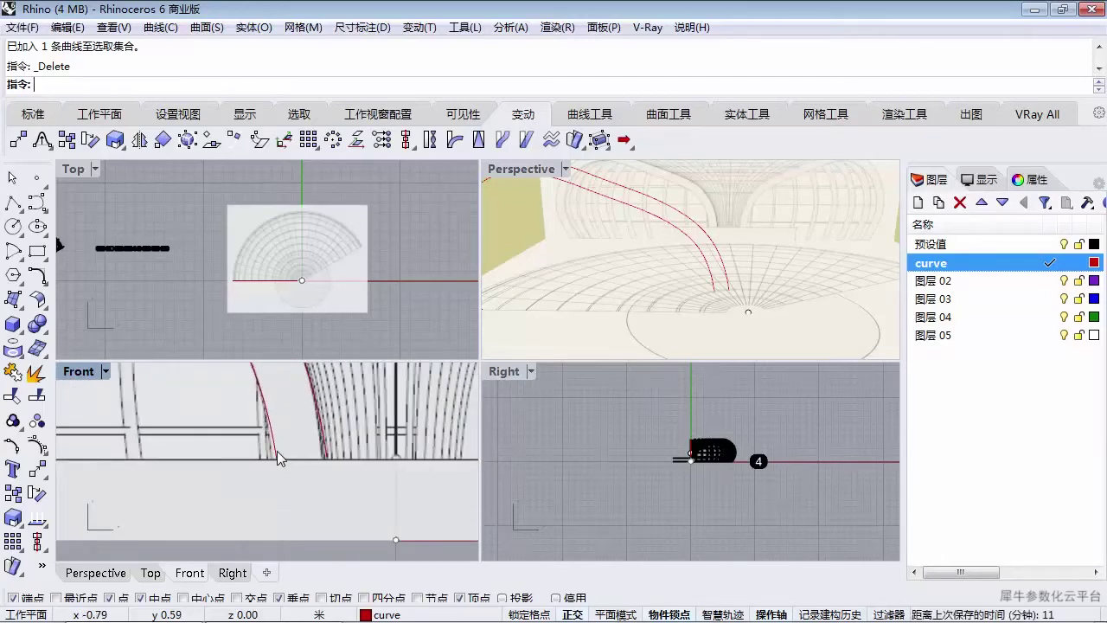
{"action": "left_click", "coordinate": [278, 453]}
{"action": "scroll", "coordinate": [284, 464], "scroll_direction": "up", "scroll_amount": 1}
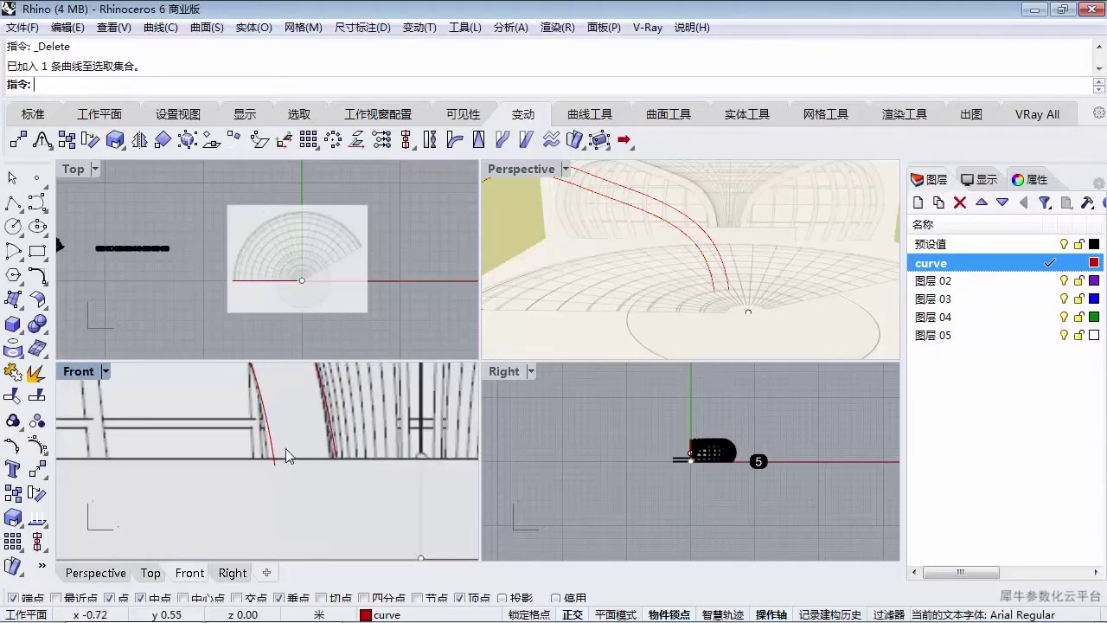
- Draw a circle centered on the origin point that matches the base circle of the plan reference
{"action": "scroll", "coordinate": [291, 275], "scroll_direction": "up", "scroll_amount": 2}
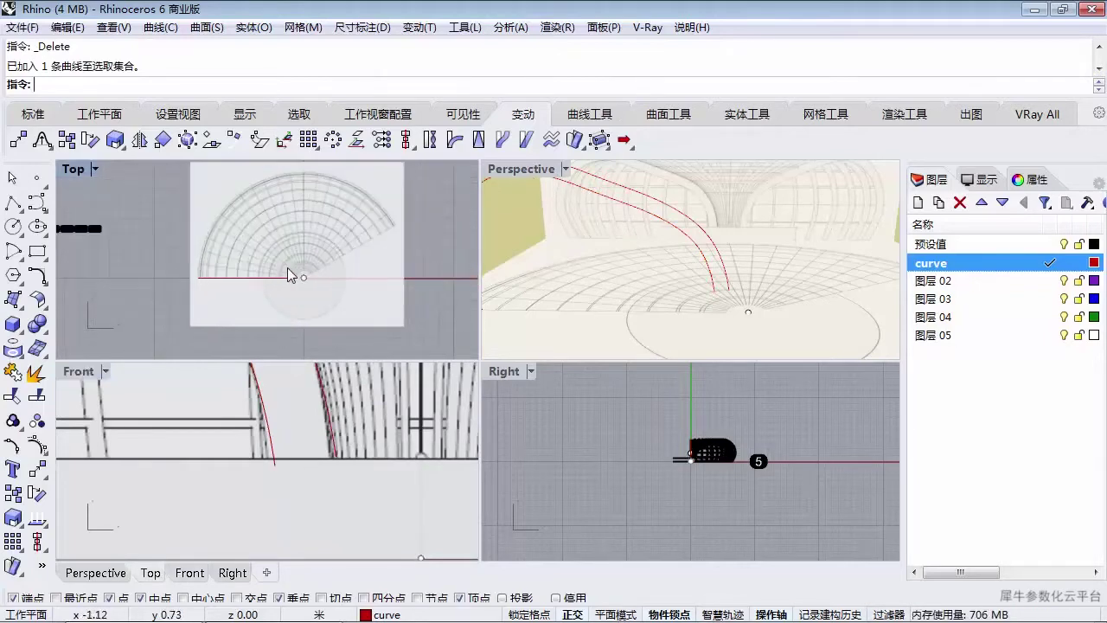
{"action": "key", "text": "space"}
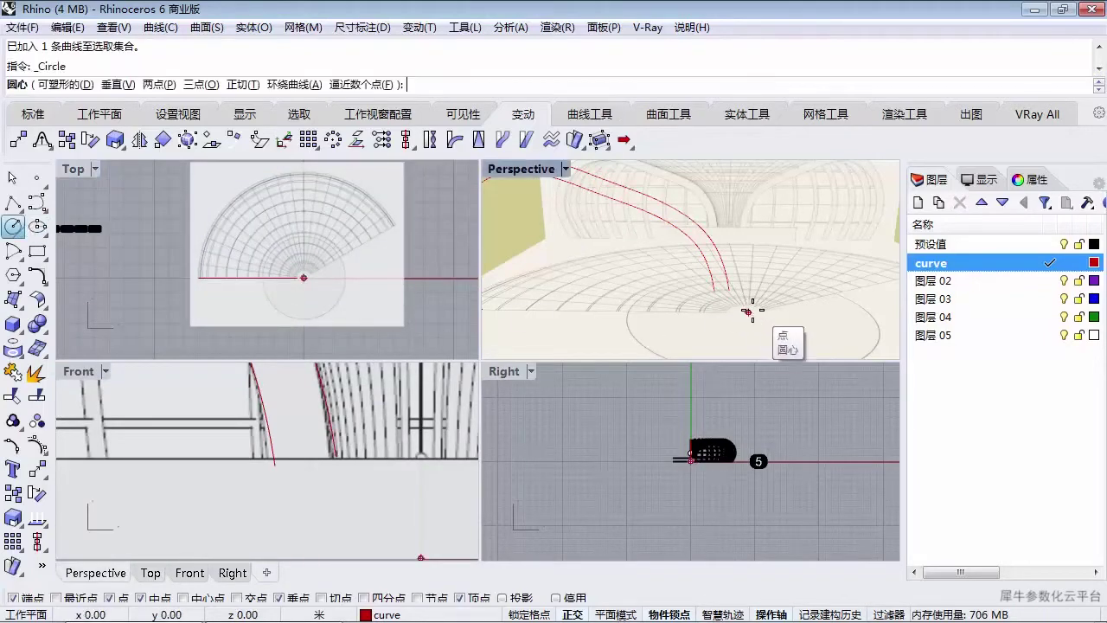
{"action": "scroll", "coordinate": [341, 295], "scroll_direction": "up", "scroll_amount": 7}
{"action": "left_click", "coordinate": [254, 255]}
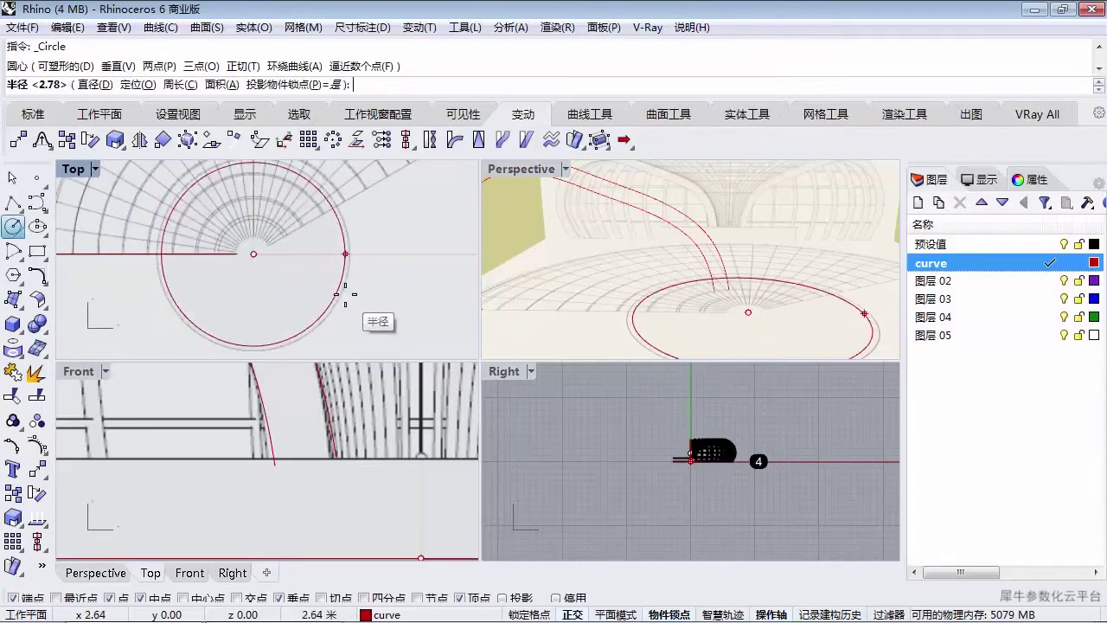
{"action": "left_click", "coordinate": [348, 296]}
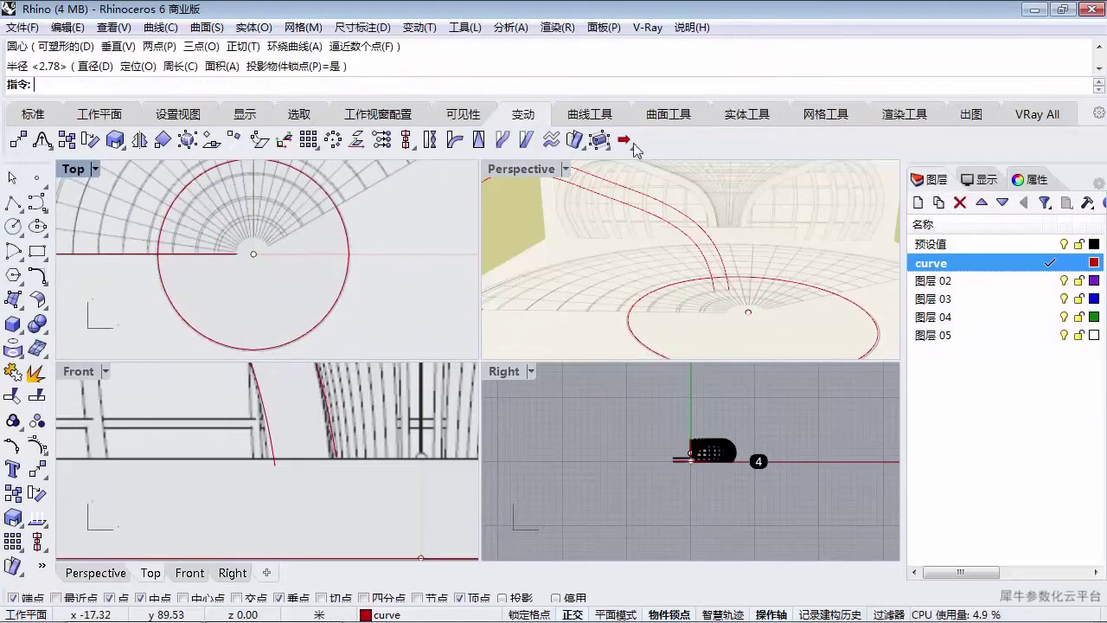
- Extrude the base circle upward into a solid disc, ending at the base line of the elevation reference
{"action": "scroll", "coordinate": [561, 221], "scroll_direction": "down", "scroll_amount": 7}
{"action": "scroll", "coordinate": [645, 250], "scroll_direction": "up", "scroll_amount": 4}
{"action": "right_click_drag", "start_coordinate": [649, 250], "coordinate": [681, 275], "text": "shift"}
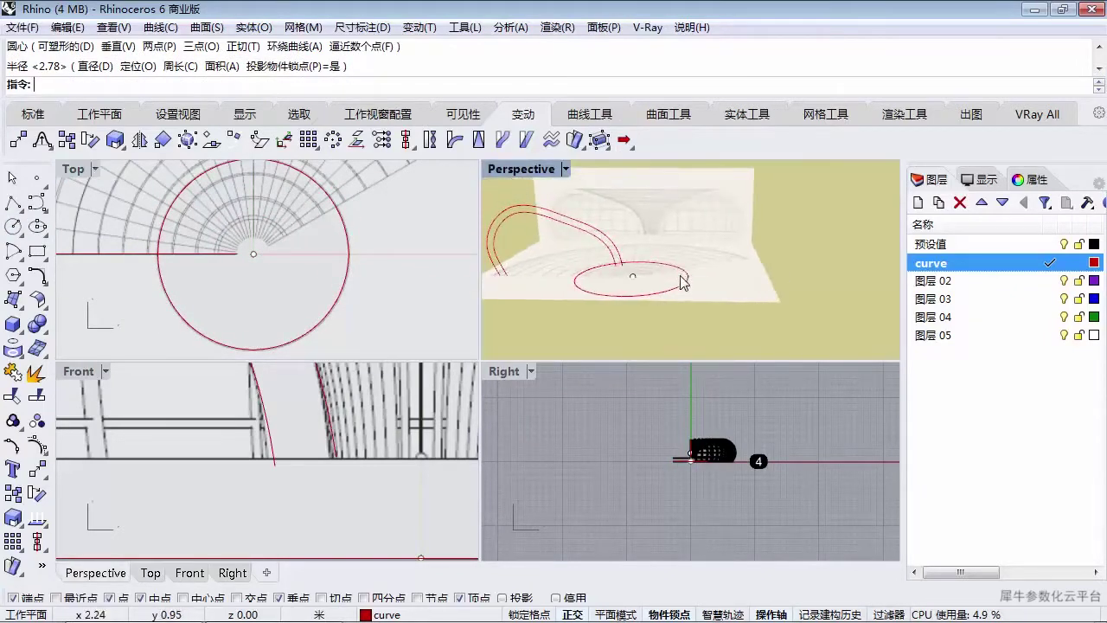
{"action": "left_click", "coordinate": [685, 288]}
{"action": "left_click", "coordinate": [243, 28]}
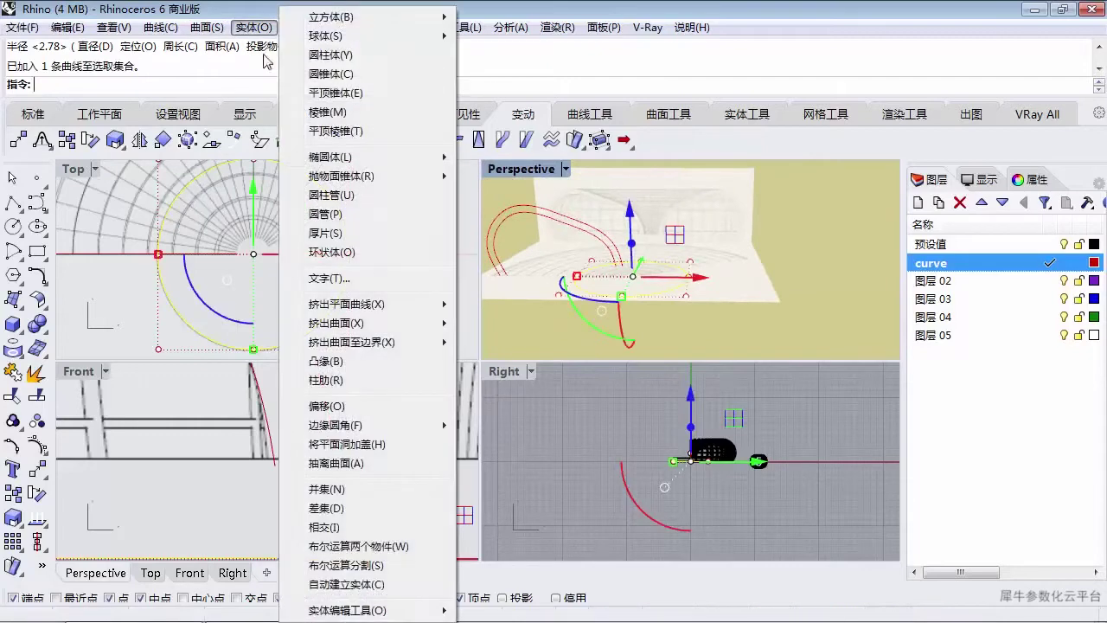
{"action": "mouse_move", "coordinate": [372, 303]}
{"action": "left_click", "coordinate": [501, 301]}
{"action": "scroll", "coordinate": [626, 275], "scroll_direction": "up", "scroll_amount": 10}
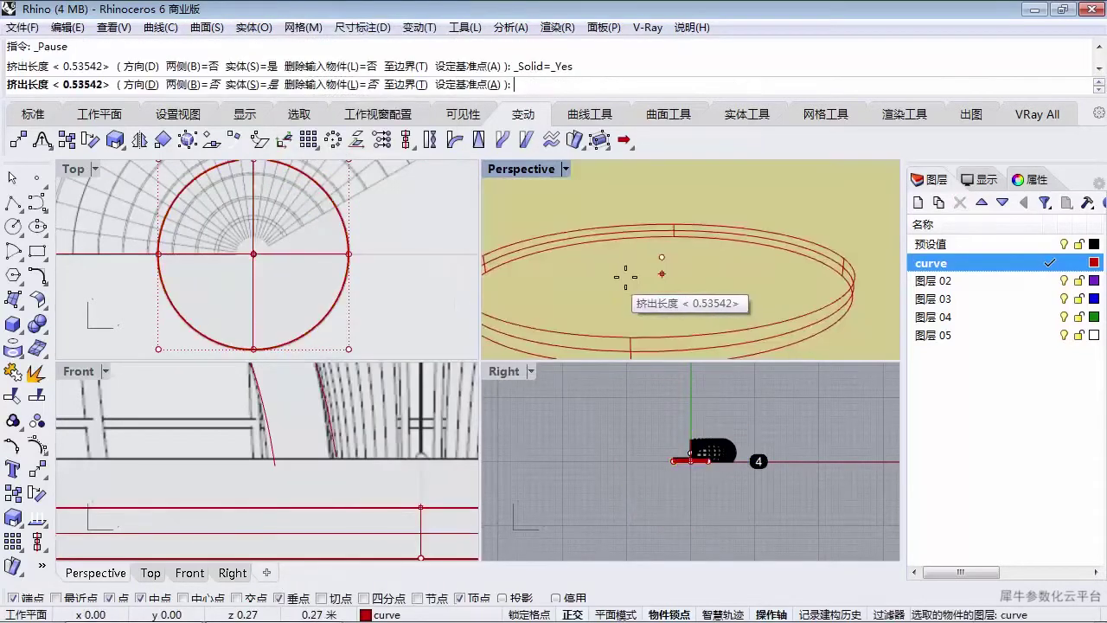
{"action": "scroll", "coordinate": [621, 251], "scroll_direction": "down", "scroll_amount": 7}
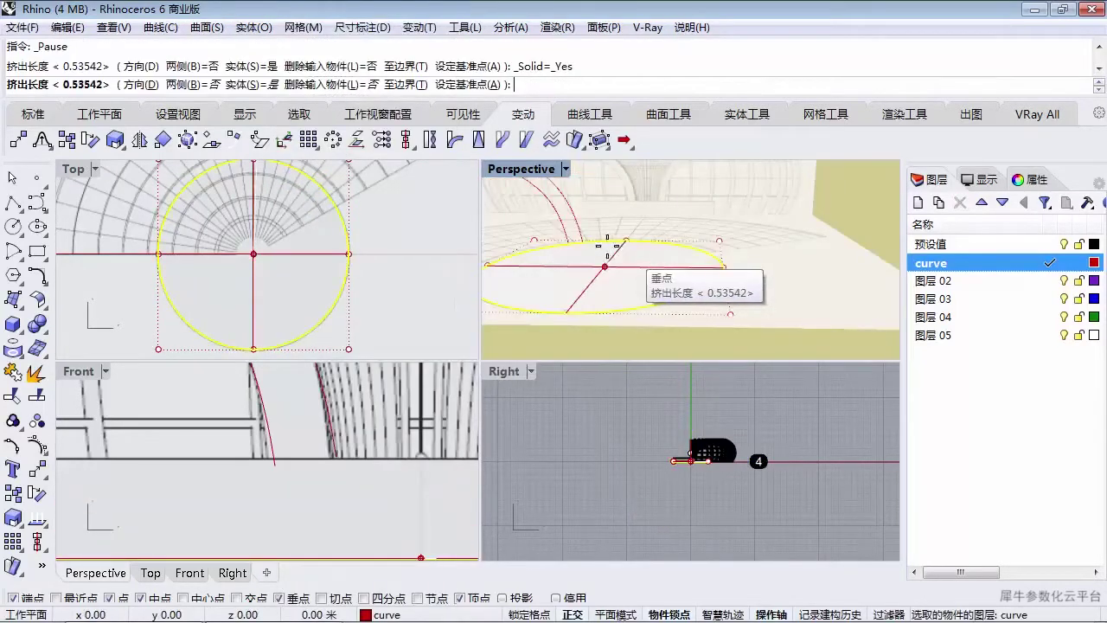
{"action": "left_click", "coordinate": [342, 457]}
- Trim the inner ends of the profile curves below the disc's top, using the disc as the cutting object
{"action": "scroll", "coordinate": [346, 471], "scroll_direction": "down", "scroll_amount": 1}
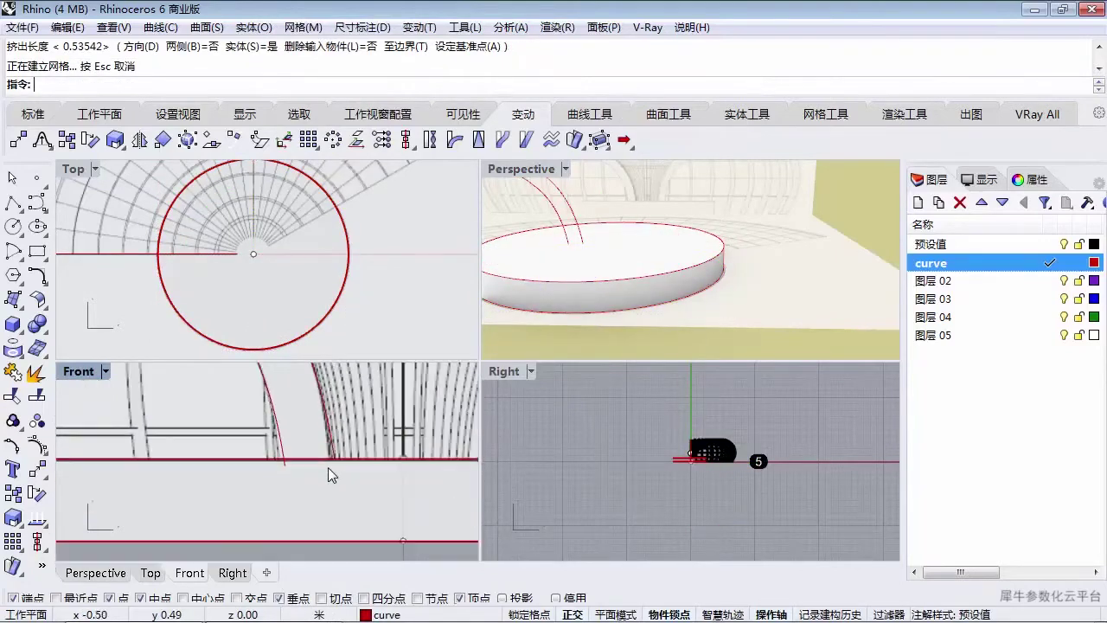
{"action": "scroll", "coordinate": [286, 465], "scroll_direction": "up", "scroll_amount": 2}
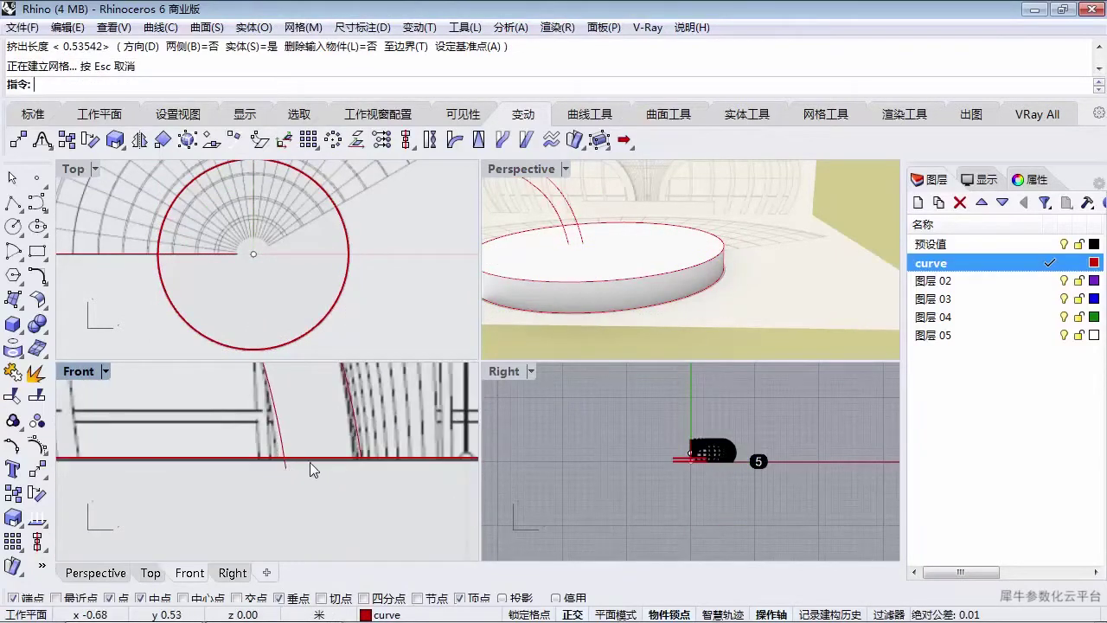
{"action": "left_click", "coordinate": [314, 459]}
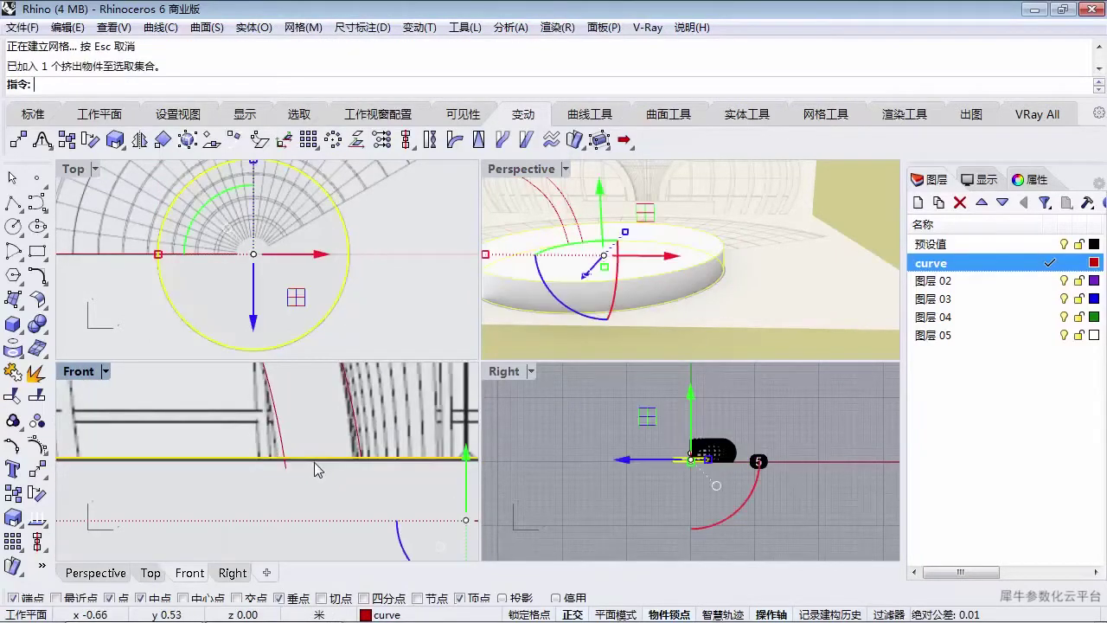
{"action": "left_click", "coordinate": [13, 398]}
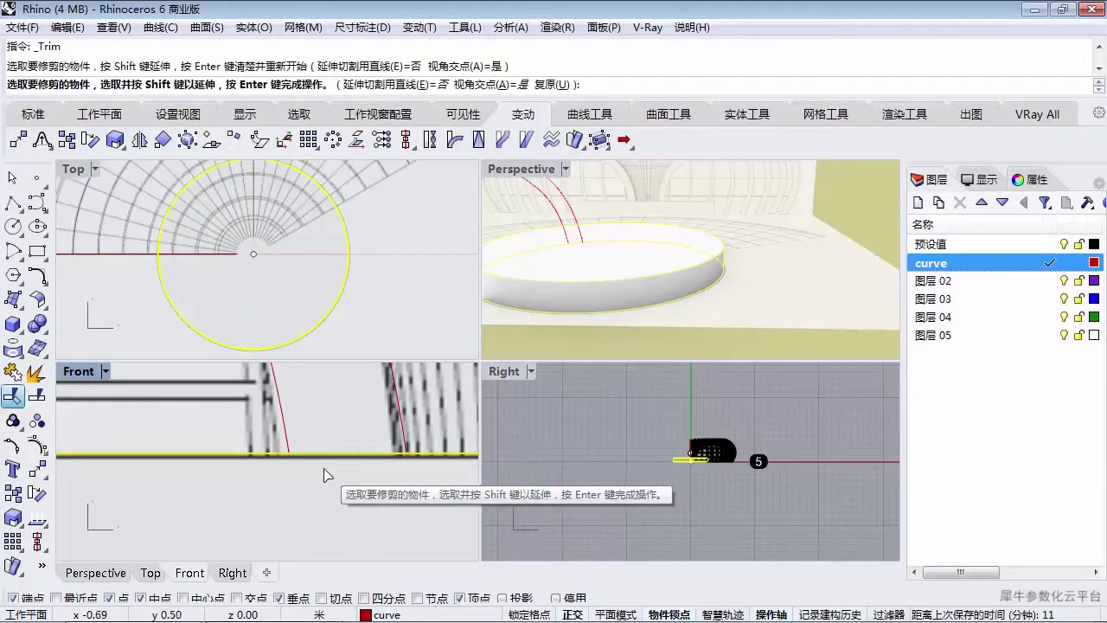
{"action": "key", "text": "Escape"}
{"action": "key", "text": "Escape"}
- Loft a surface between the two rib profile curves with the standard style and no simplification
{"action": "double_click", "coordinate": [528, 169]}
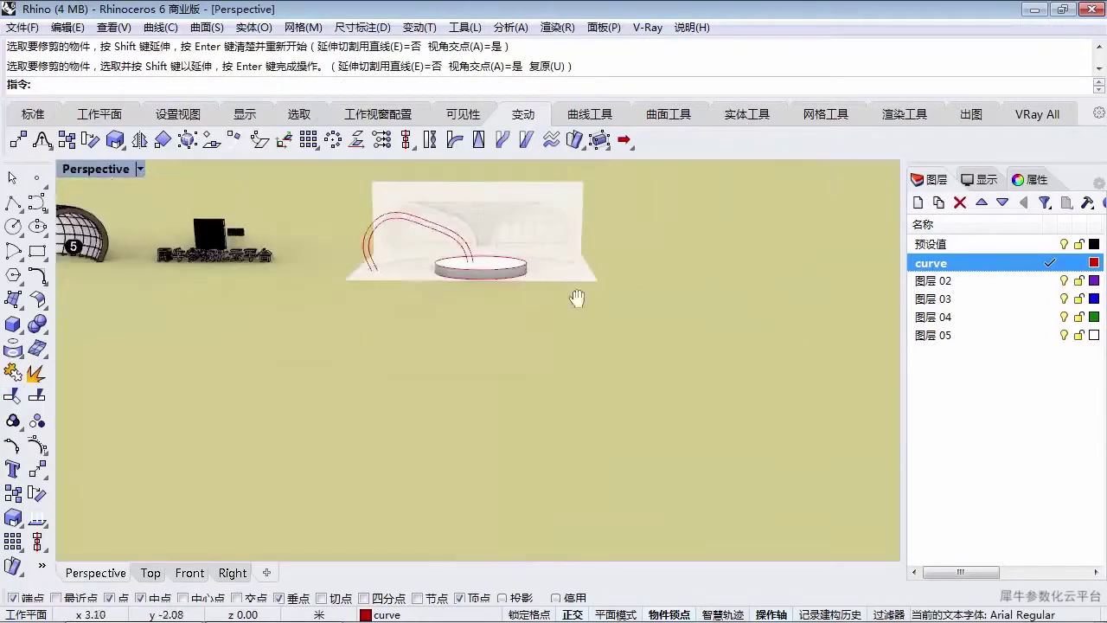
{"action": "right_click_drag", "start_coordinate": [577, 298], "coordinate": [667, 301], "text": "shift"}
{"action": "scroll", "coordinate": [668, 299], "scroll_direction": "up", "scroll_amount": 4}
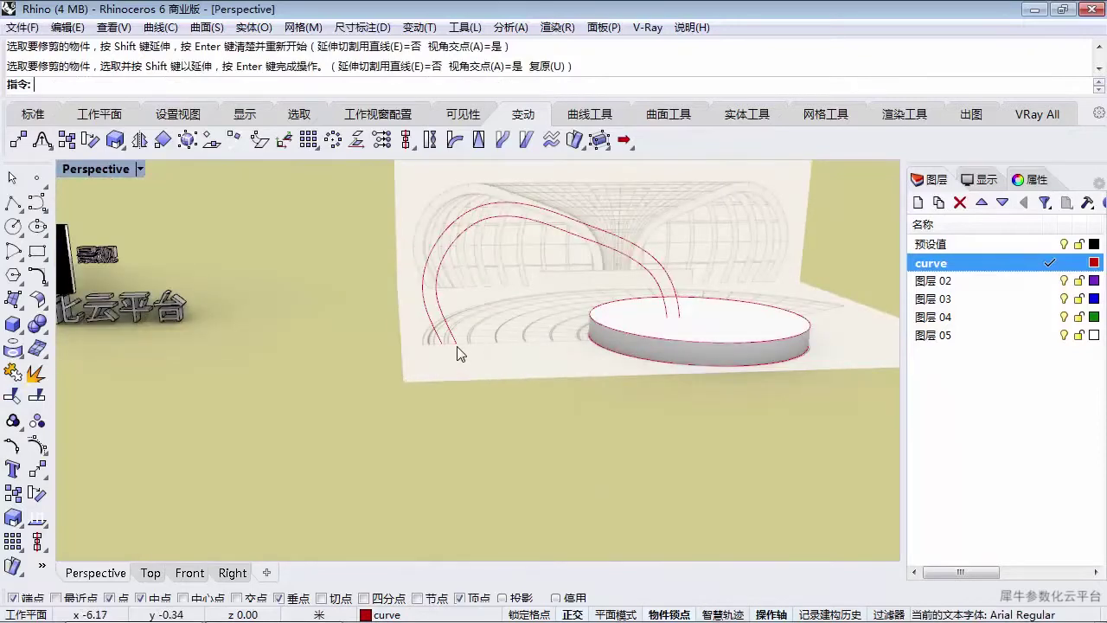
{"action": "scroll", "coordinate": [447, 351], "scroll_direction": "up", "scroll_amount": 4}
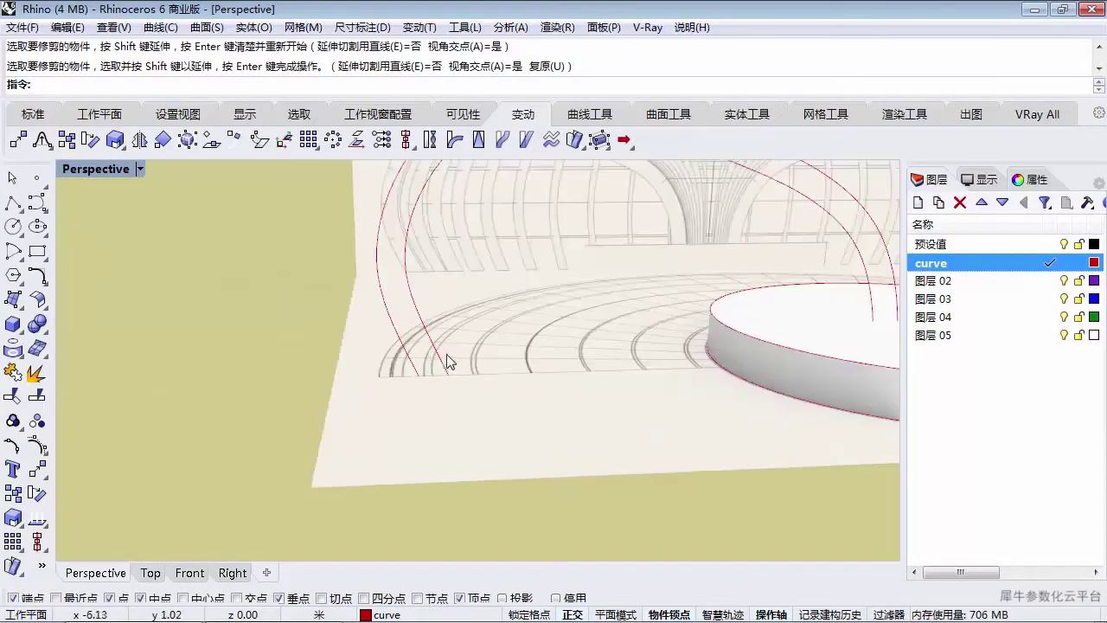
{"action": "left_click", "coordinate": [442, 361]}
{"action": "left_click", "coordinate": [415, 369], "text": "shift"}
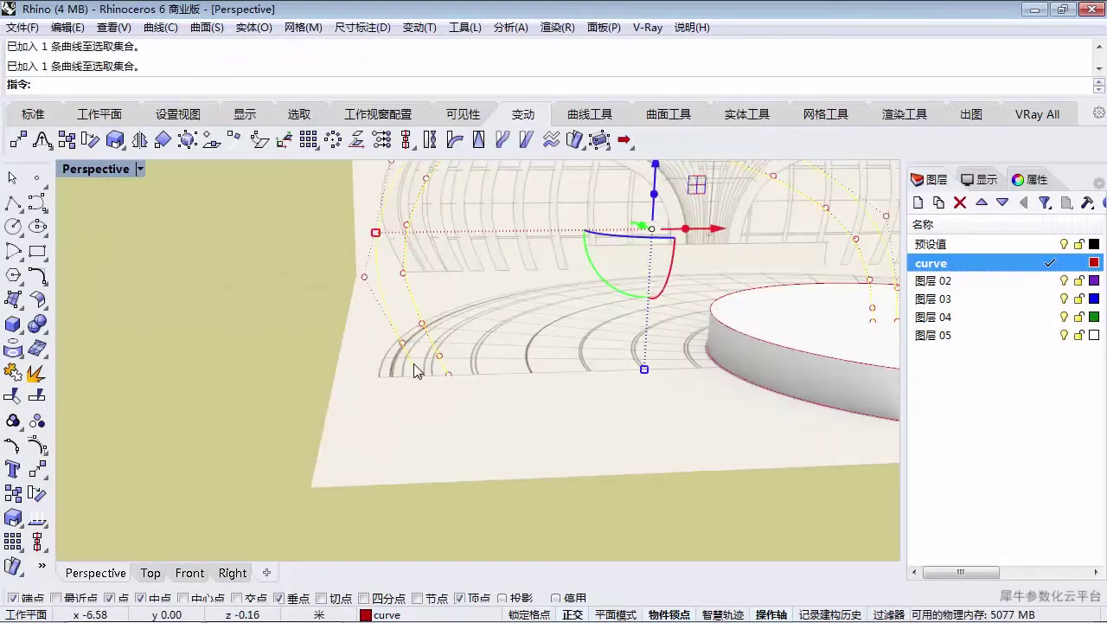
{"action": "type", "text": "ft"}
{"action": "key", "text": "Return"}
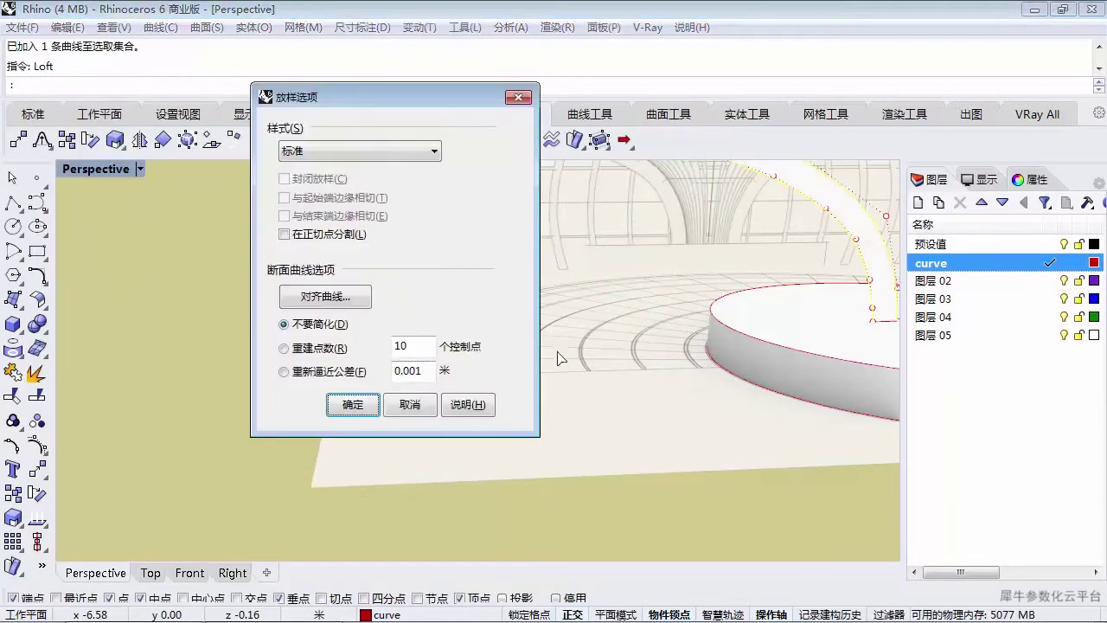
{"action": "left_click", "coordinate": [355, 405]}
{"action": "key", "text": "Escape"}
- Move the lofted rib surface to the layer 图层 02
{"action": "scroll", "coordinate": [510, 363], "scroll_direction": "down", "scroll_amount": 12}
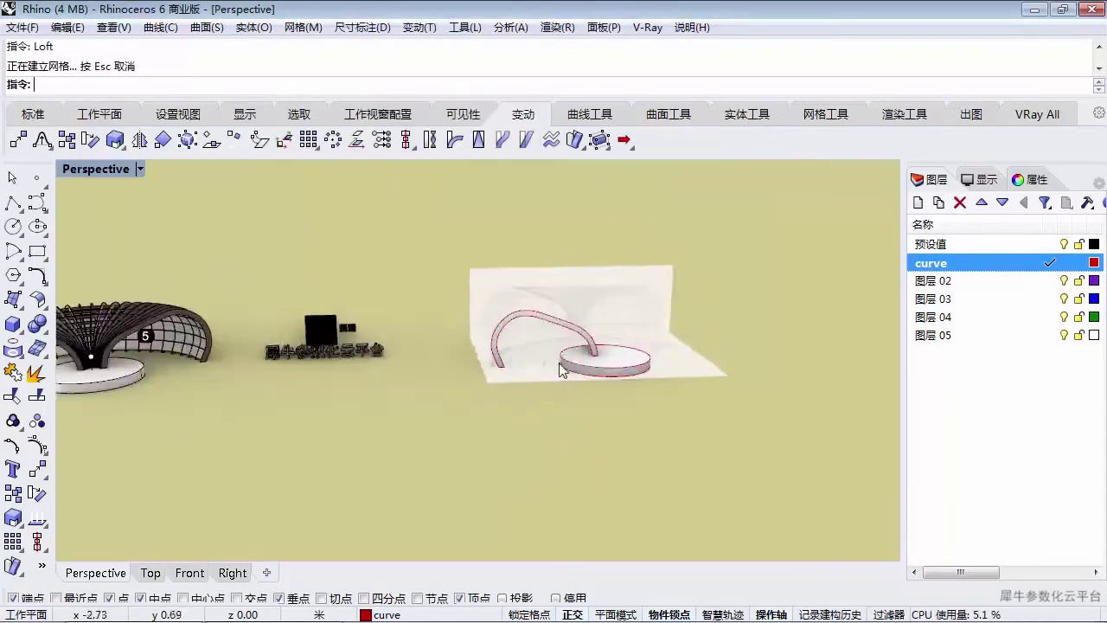
{"action": "right_click_drag", "start_coordinate": [562, 371], "coordinate": [494, 338]}
{"action": "scroll", "coordinate": [495, 337], "scroll_direction": "up", "scroll_amount": 8}
{"action": "left_click", "coordinate": [525, 322]}
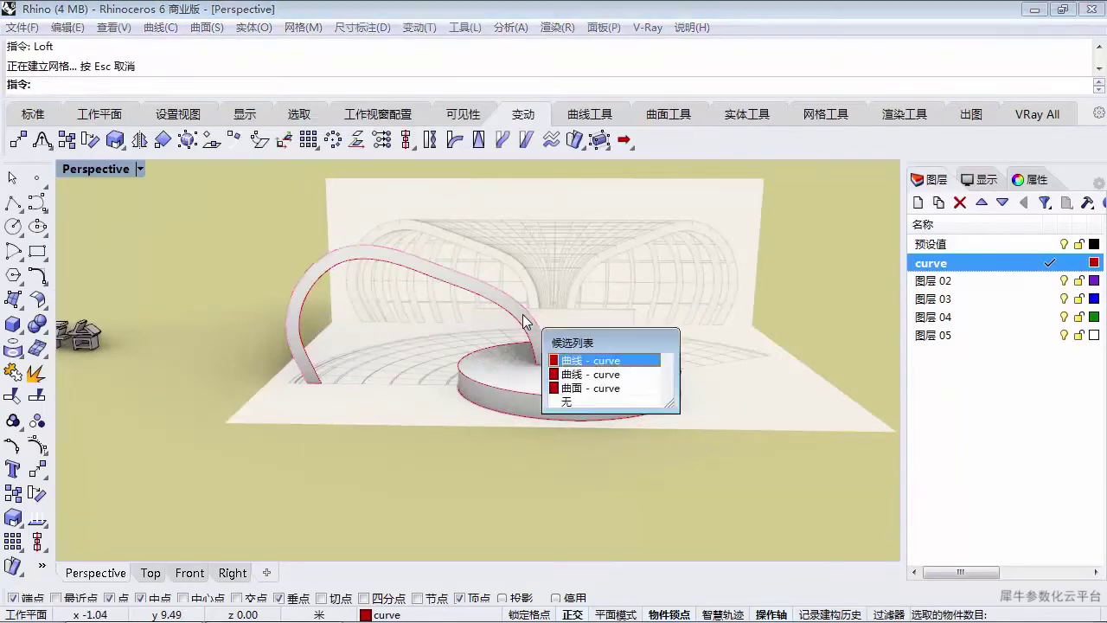
{"action": "left_click", "coordinate": [606, 385]}
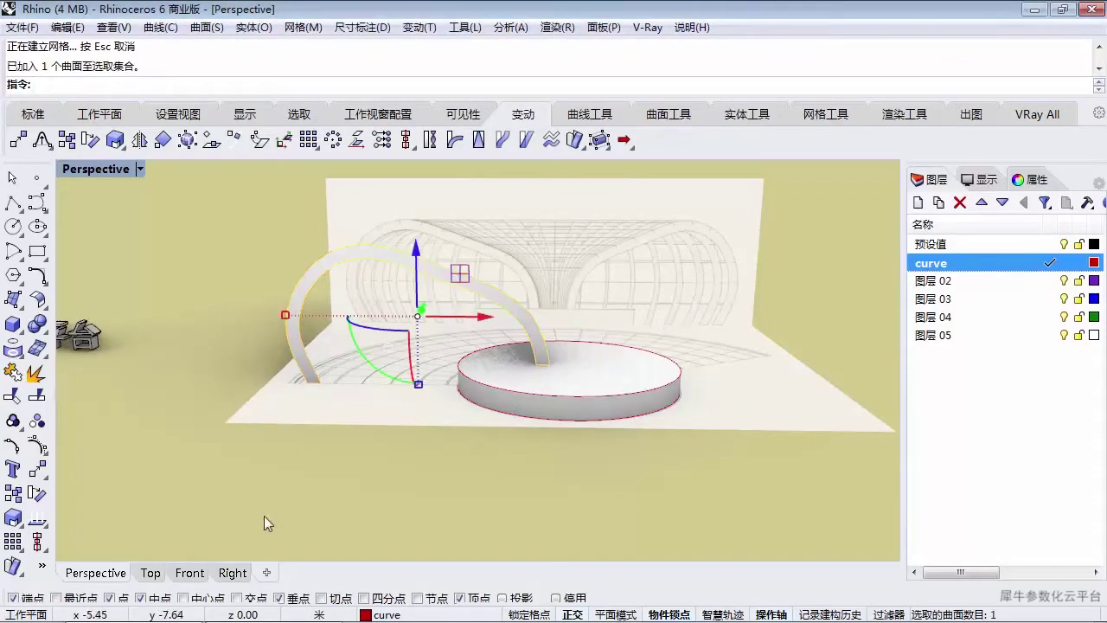
{"action": "right_click", "coordinate": [416, 619]}
{"action": "left_click", "coordinate": [385, 542]}
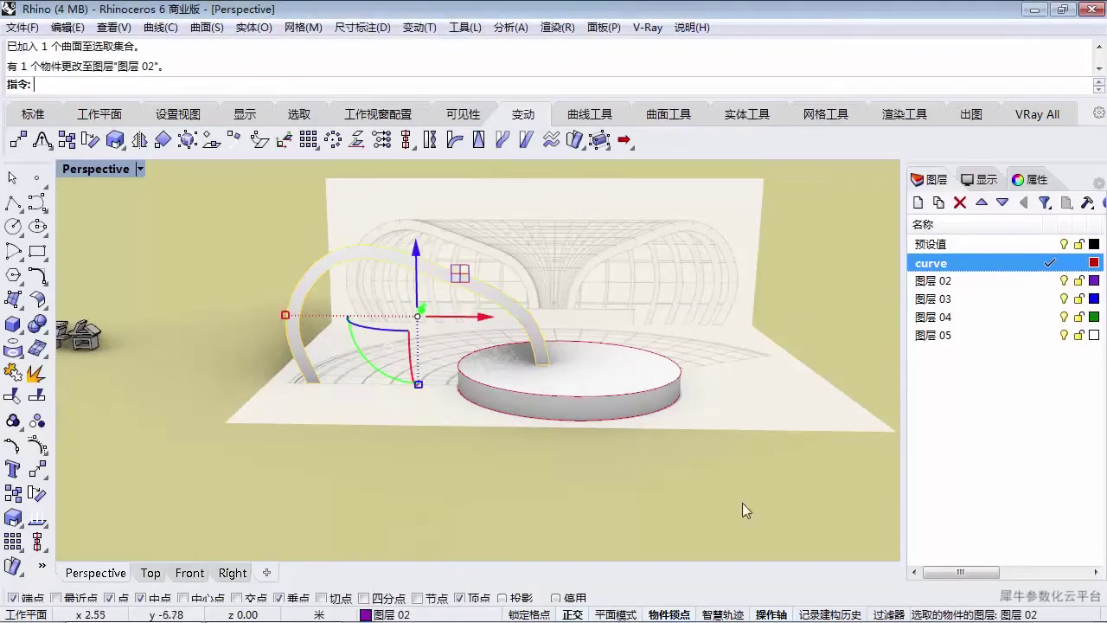
- Make the layer 图层 02 current and rename it SURFACE
{"action": "scroll", "coordinate": [528, 303], "scroll_direction": "up", "scroll_amount": 4}
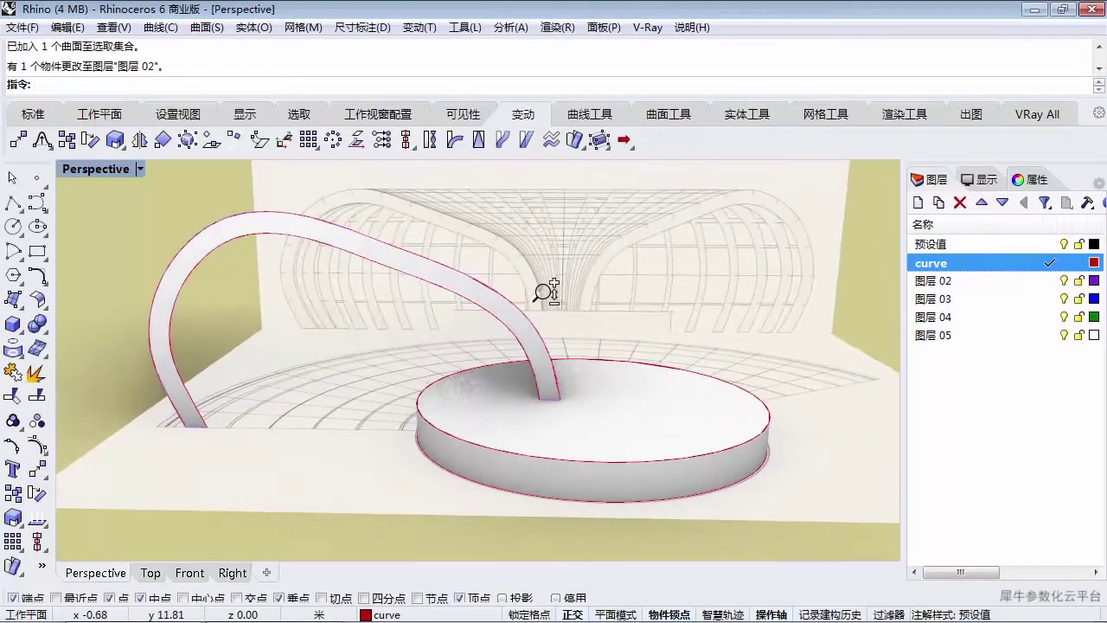
{"action": "double_click", "coordinate": [921, 282]}
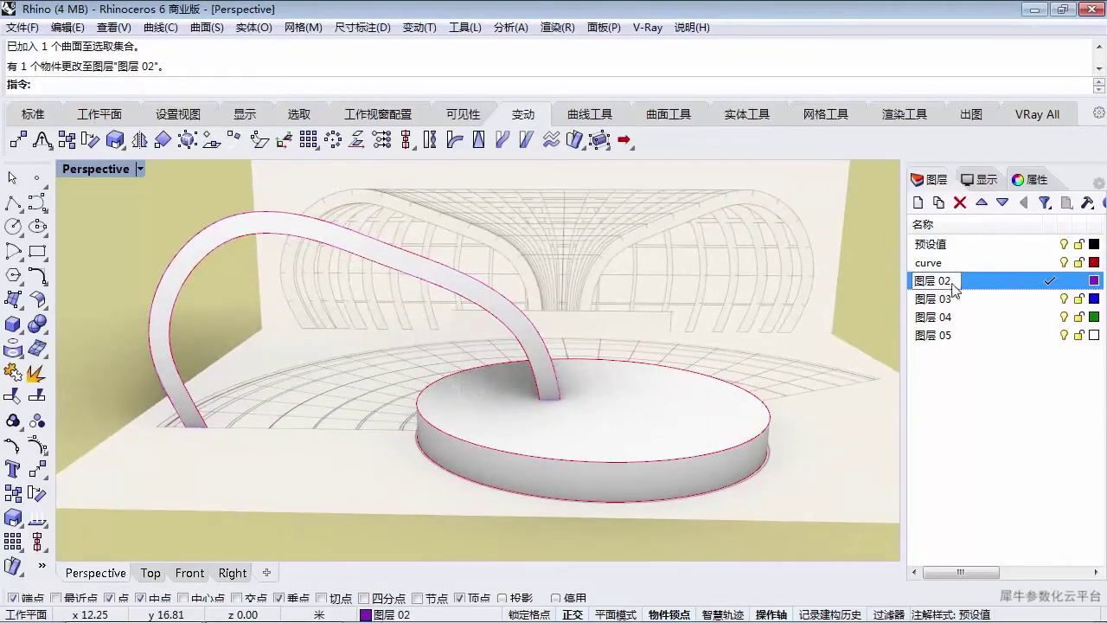
{"action": "type", "text": "SURFACE"}
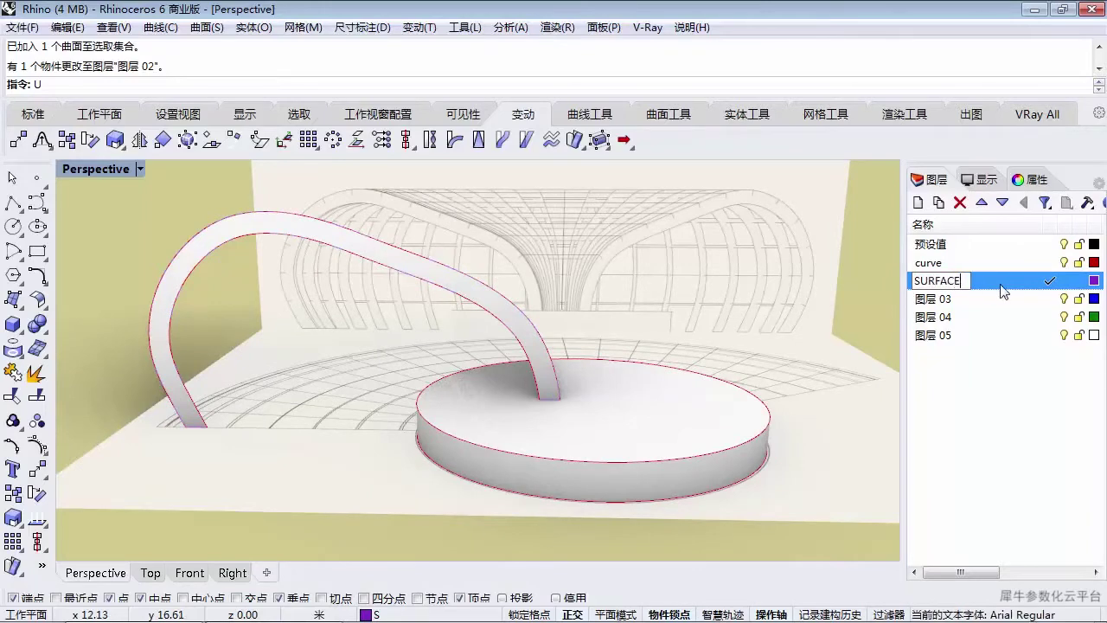
{"action": "key", "text": "Return"}
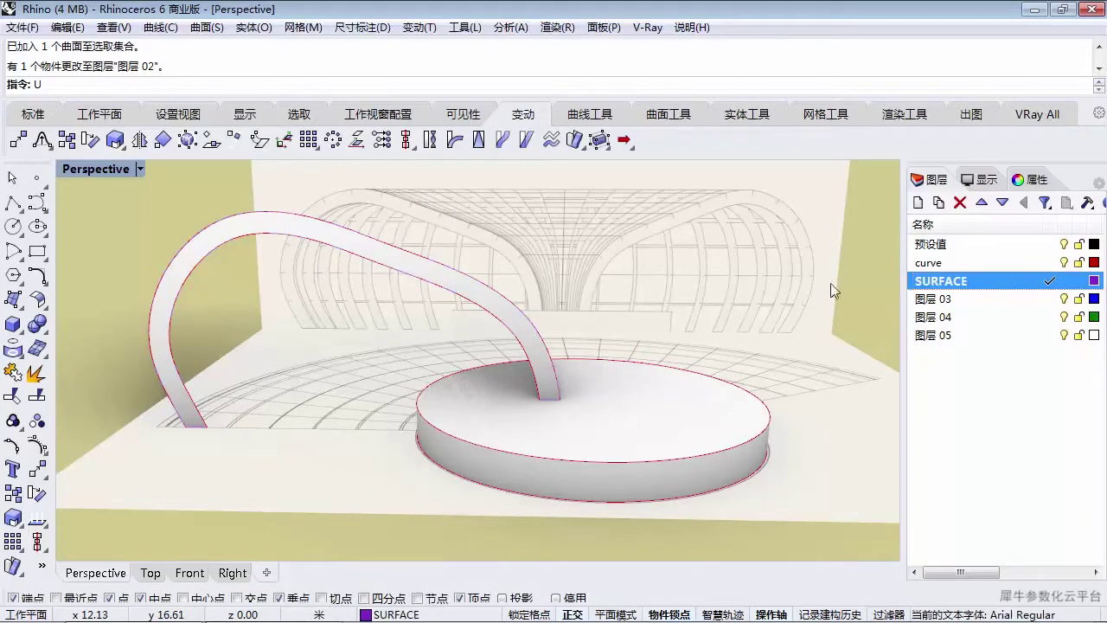
- Set the SURFACE layer's color to black
{"action": "left_click", "coordinate": [504, 315]}
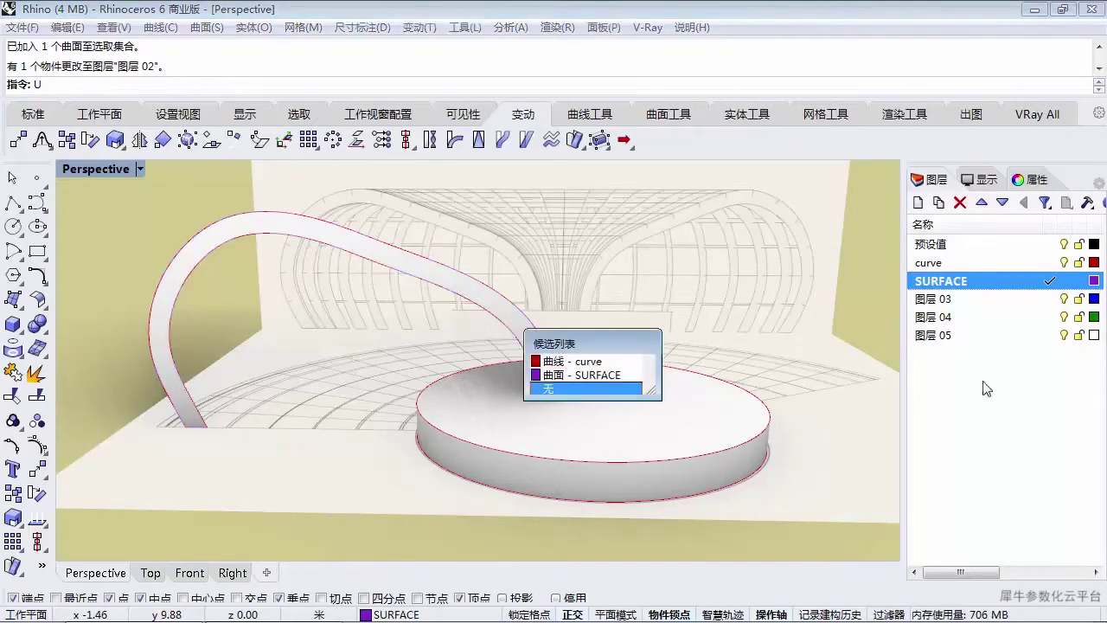
{"action": "left_click", "coordinate": [1096, 281]}
{"action": "left_click_drag", "start_coordinate": [907, 243], "coordinate": [886, 345]}
{"action": "left_click", "coordinate": [944, 556]}
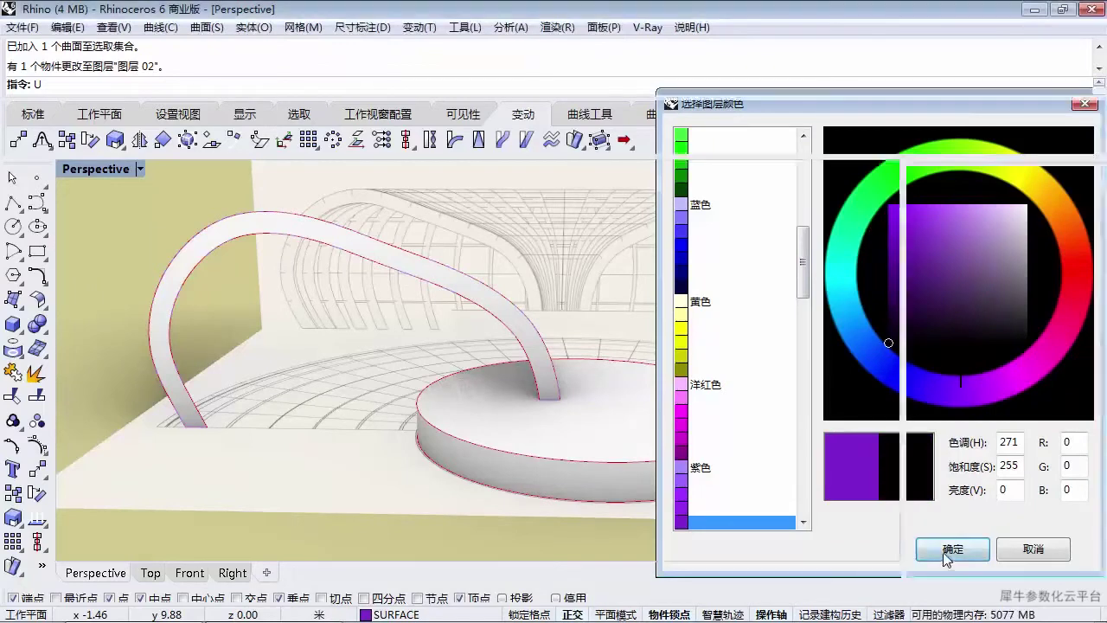
- Examine the rib surface and base disc against the fan layout of the plan reference, in perspective and from above
{"action": "mouse_move", "coordinate": [567, 375]}
{"action": "right_mouse_down"}
{"action": "mouse_move", "coordinate": [609, 375]}
{"action": "mouse_move", "coordinate": [573, 370]}
{"action": "right_mouse_up"}
{"action": "scroll", "coordinate": [586, 364], "scroll_direction": "down", "scroll_amount": 9}
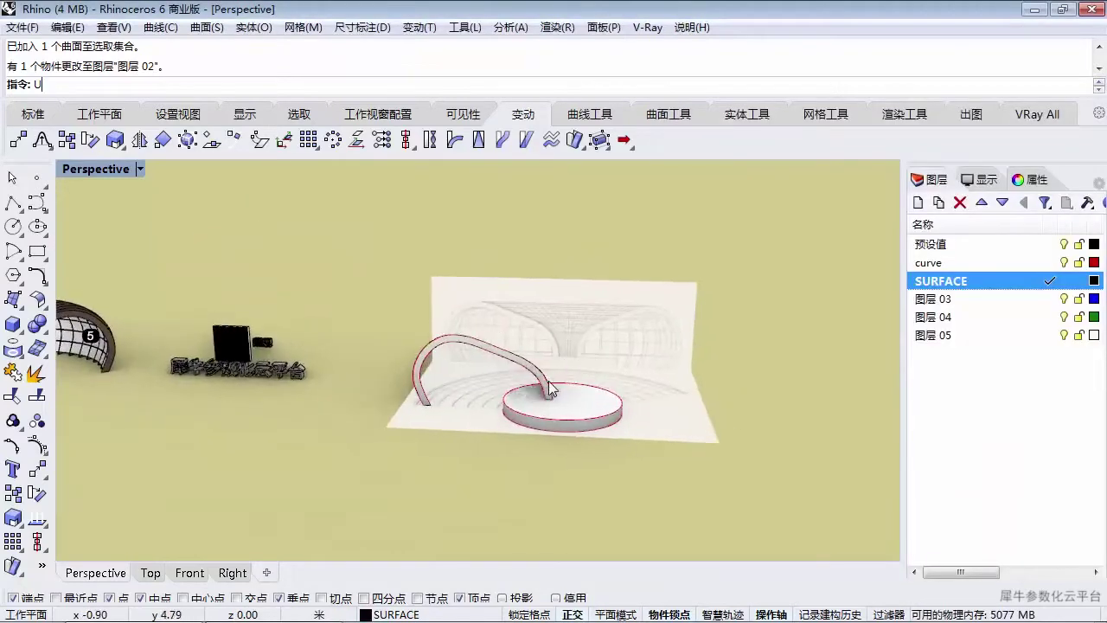
{"action": "scroll", "coordinate": [551, 389], "scroll_direction": "up", "scroll_amount": 5}
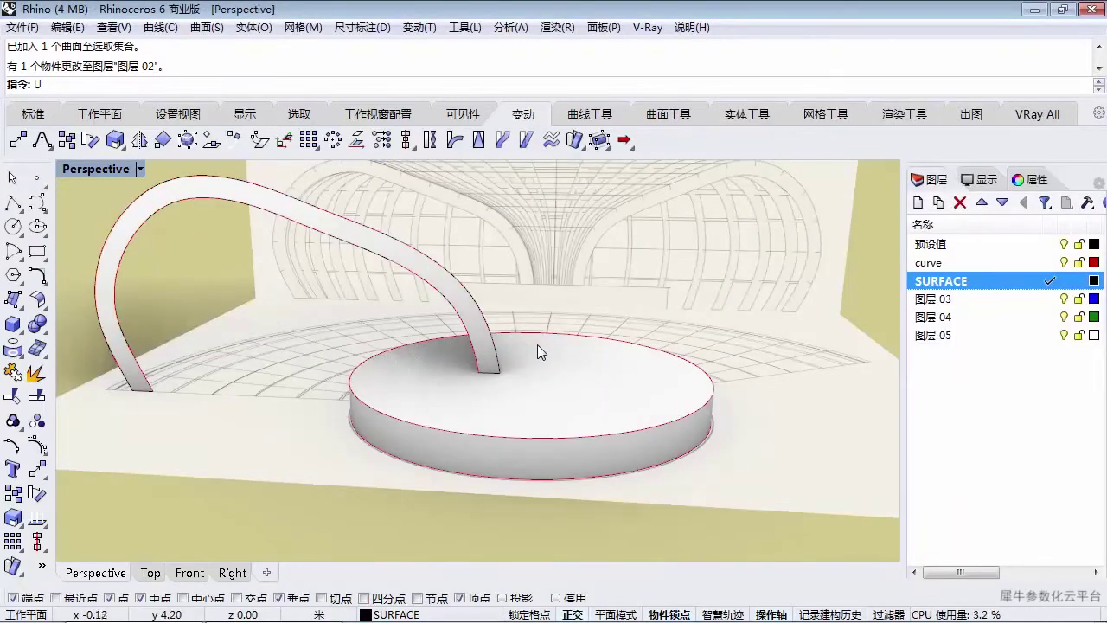
{"action": "scroll", "coordinate": [529, 361], "scroll_direction": "down", "scroll_amount": 6}
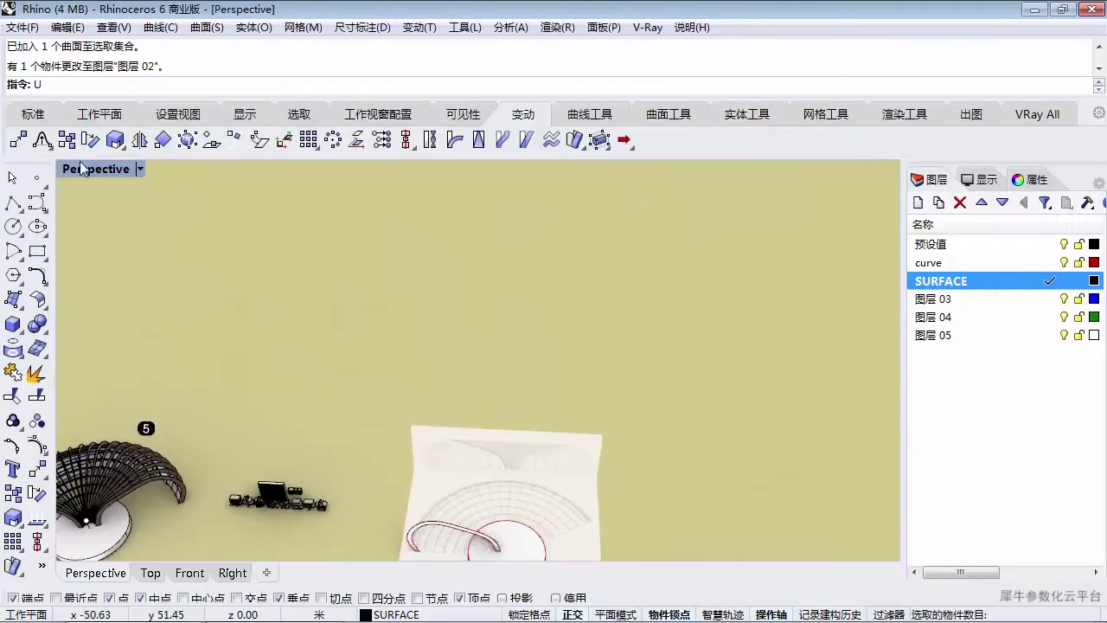
{"action": "double_click", "coordinate": [81, 171]}
{"action": "double_click", "coordinate": [71, 169]}
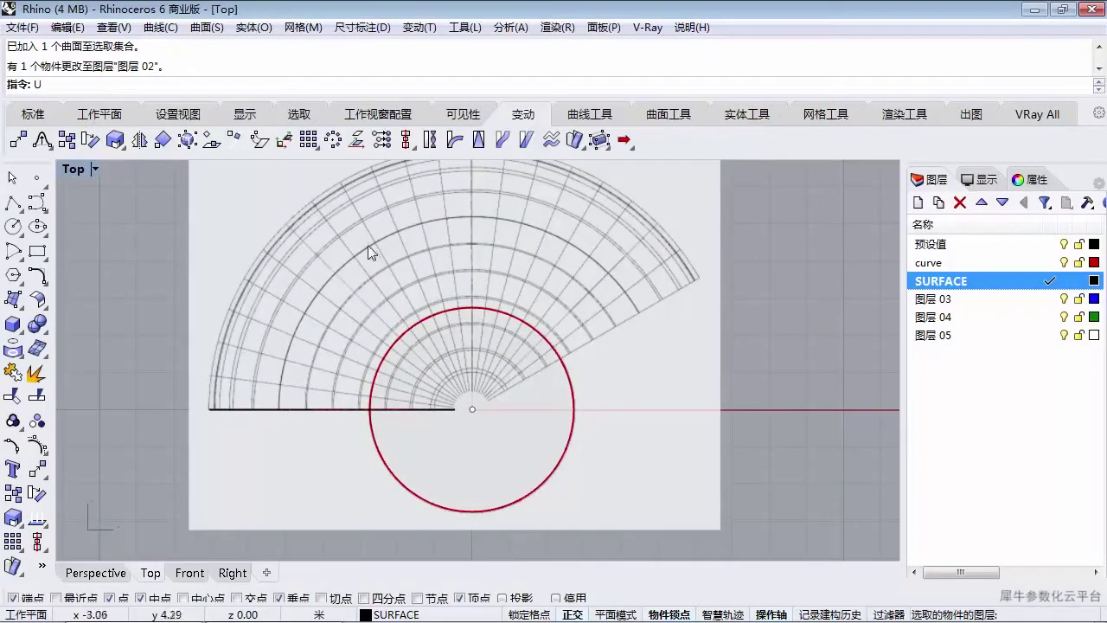
{"action": "right_click_drag", "start_coordinate": [533, 395], "coordinate": [536, 411]}
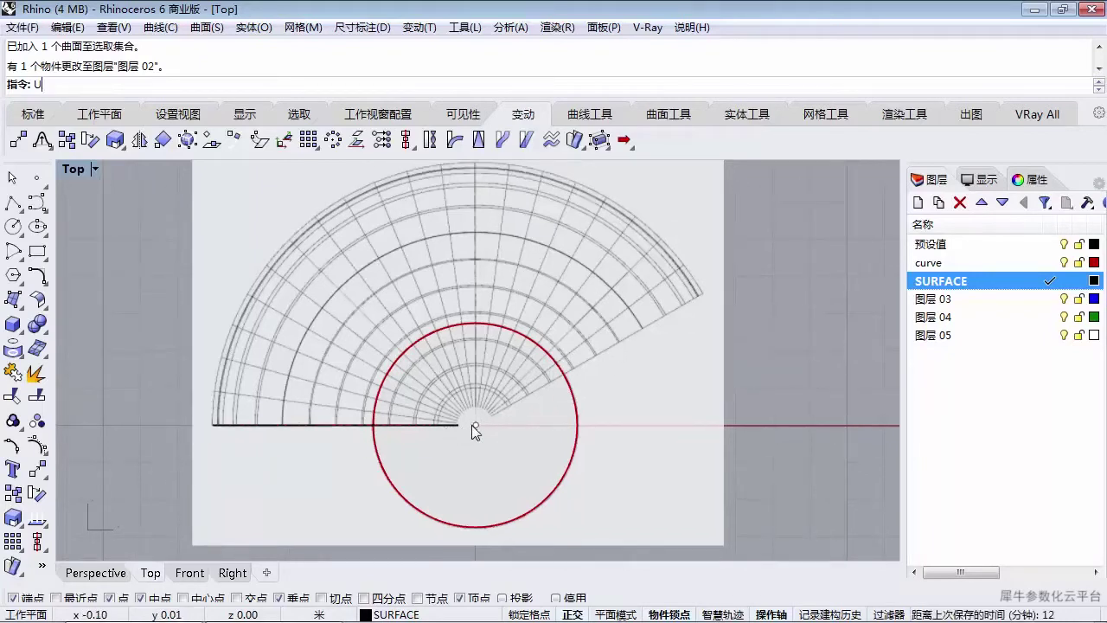
{"action": "double_click", "coordinate": [66, 170]}
{"action": "left_click", "coordinate": [521, 172]}
{"action": "right_click_drag", "start_coordinate": [468, 374], "coordinate": [444, 333]}
{"action": "scroll", "coordinate": [510, 484], "scroll_direction": "up", "scroll_amount": 6}
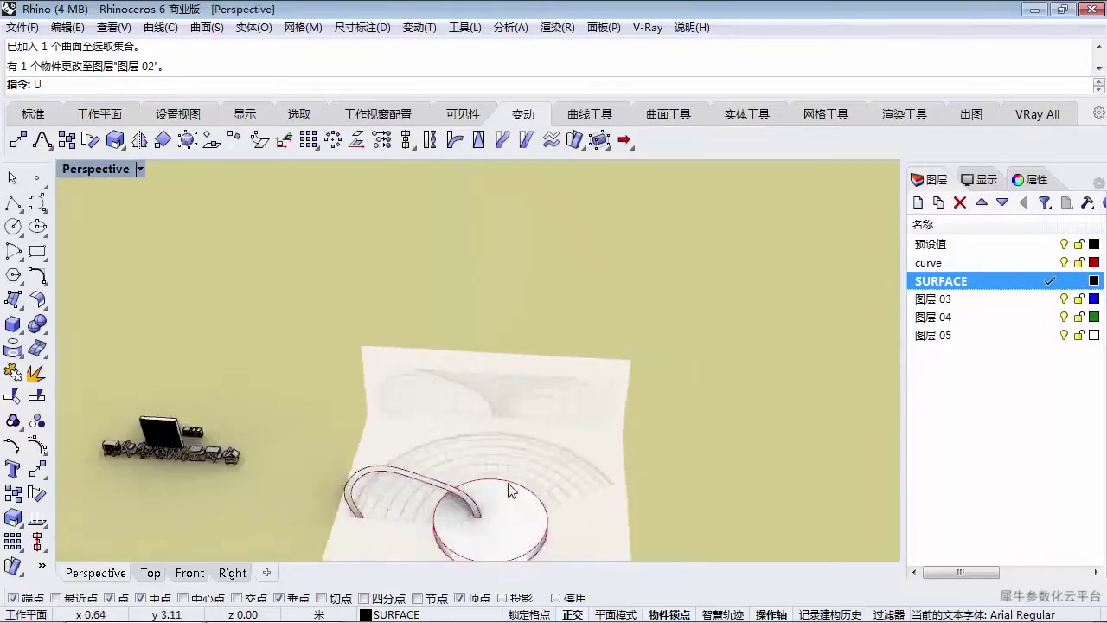
{"action": "right_click_drag", "start_coordinate": [518, 467], "coordinate": [519, 411], "text": "shift"}
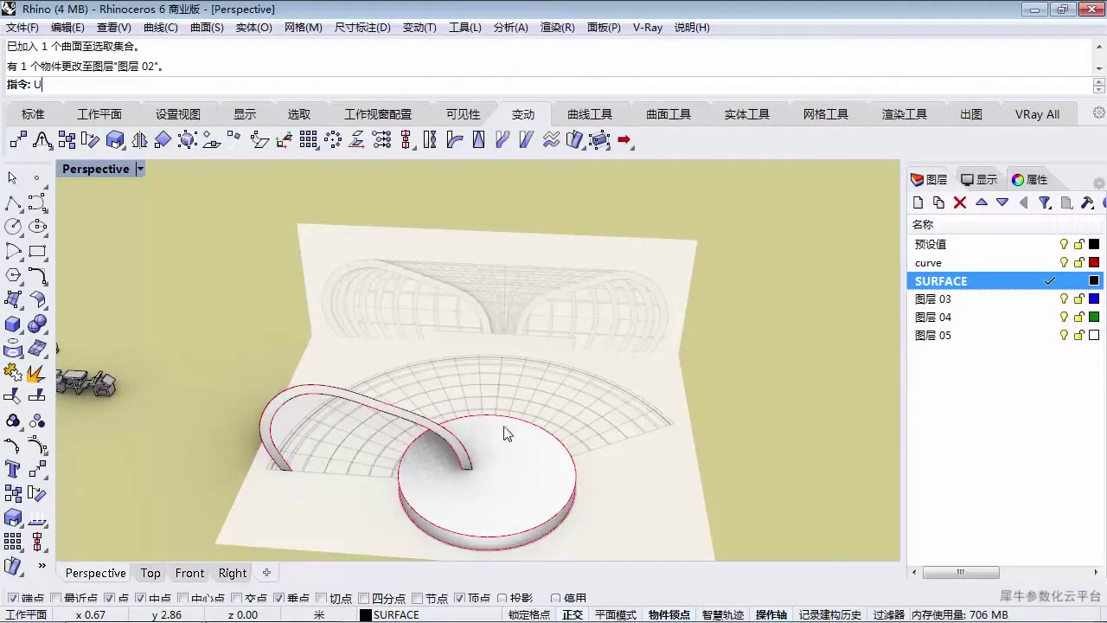
- Place a point at the center of the disc's underside and move it straight up about 2.04 m
{"action": "scroll", "coordinate": [486, 428], "scroll_direction": "down", "scroll_amount": 7}
{"action": "right_click_drag", "start_coordinate": [487, 427], "coordinate": [515, 467]}
{"action": "right_click_drag", "start_coordinate": [515, 467], "coordinate": [479, 341]}
{"action": "mouse_move", "coordinate": [484, 285]}
{"action": "right_mouse_down", "text": "shift"}
{"action": "mouse_move", "coordinate": [516, 420]}
{"action": "mouse_move", "coordinate": [498, 303]}
{"action": "right_mouse_up", "text": "shift"}
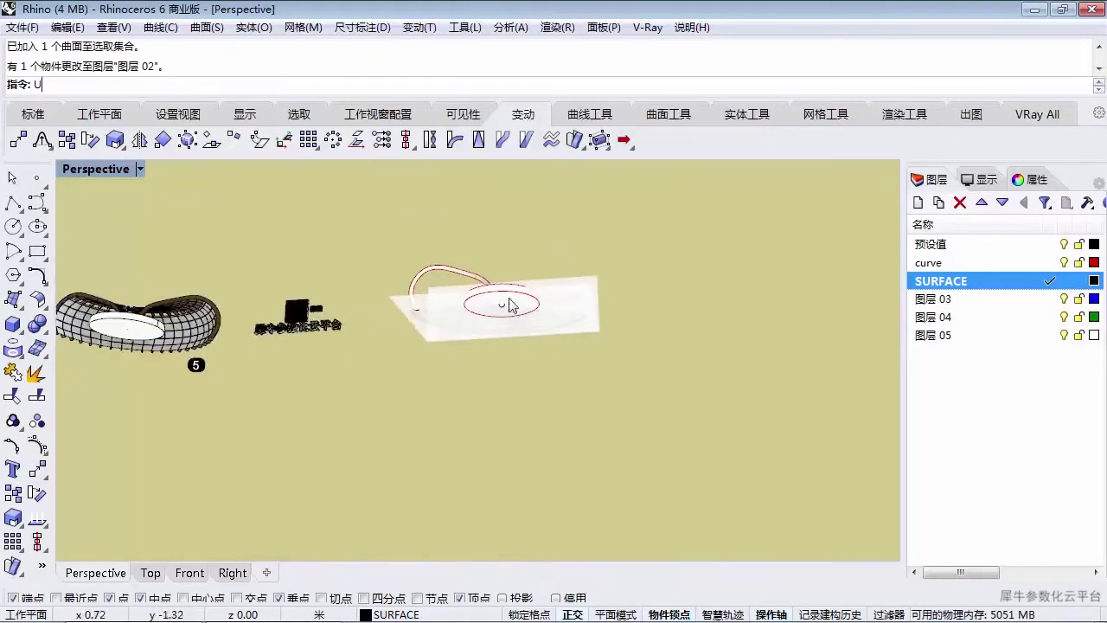
{"action": "scroll", "coordinate": [491, 326], "scroll_direction": "up", "scroll_amount": 5}
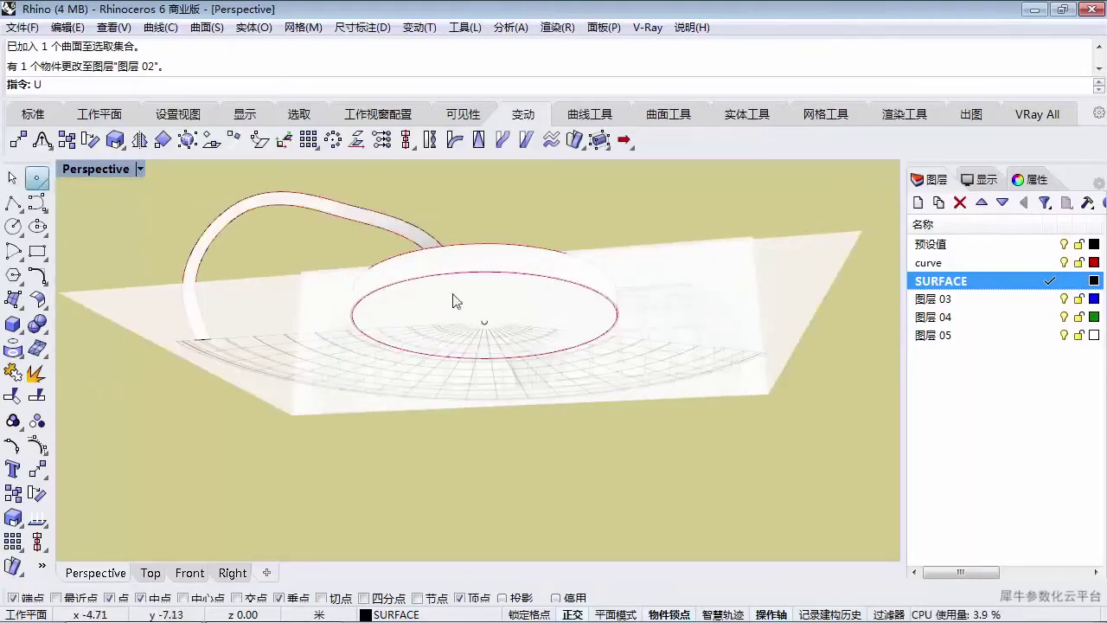
{"action": "left_click", "coordinate": [487, 322]}
{"action": "left_click", "coordinate": [486, 323]}
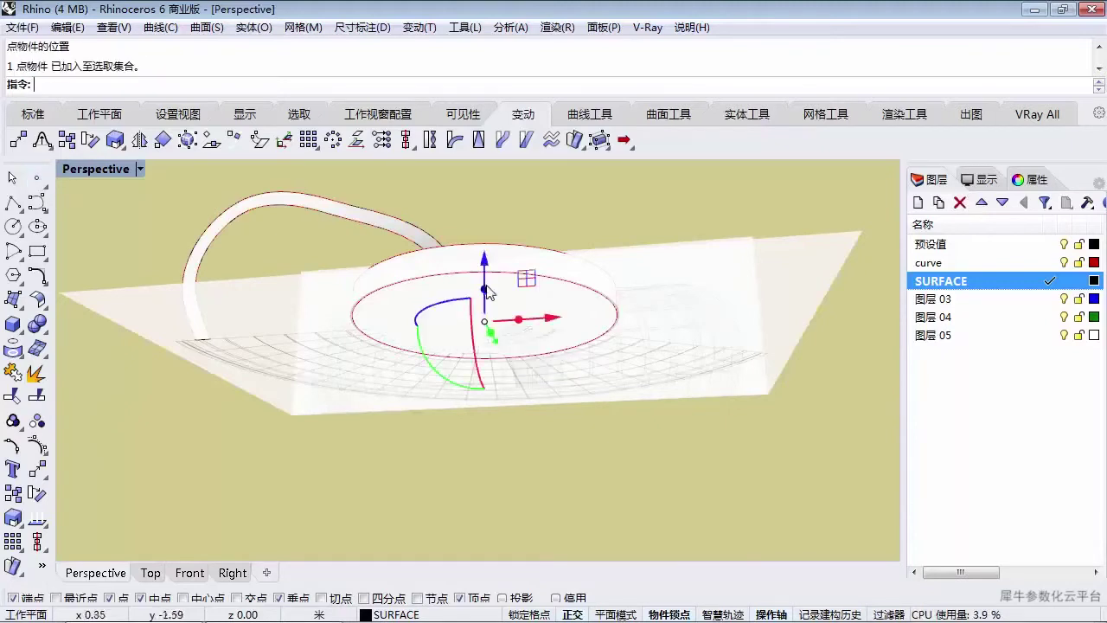
{"action": "left_click_drag", "start_coordinate": [489, 277], "coordinate": [487, 187]}
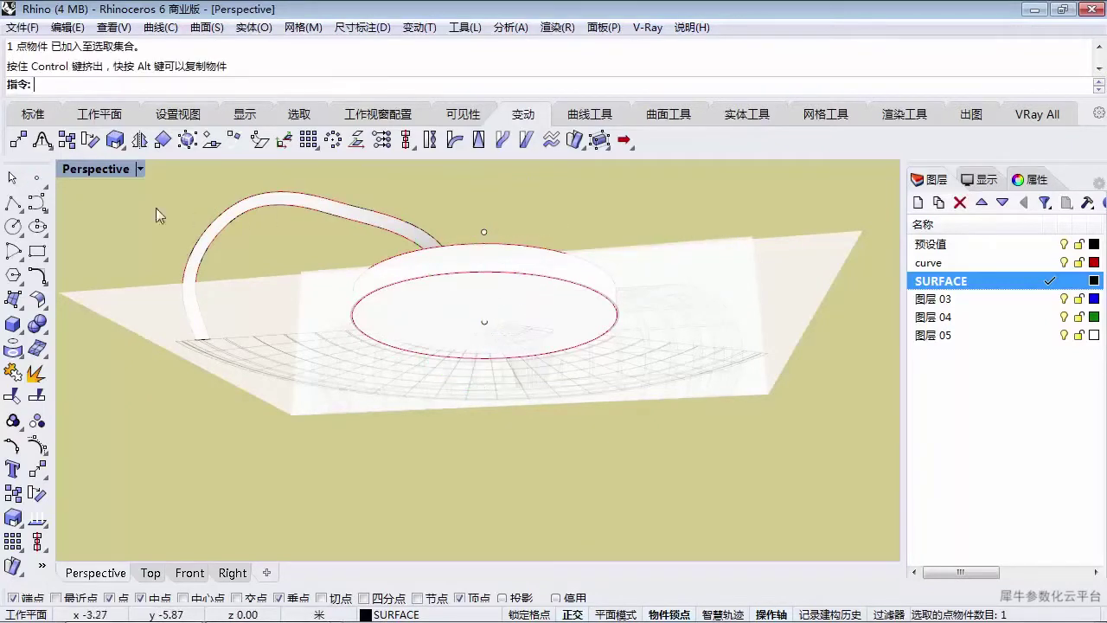
- Draw a vertical polyline about 2.04 m long from the raised point down to the point at the disc's center
{"action": "left_click", "coordinate": [12, 202]}
{"action": "left_click", "coordinate": [484, 232]}
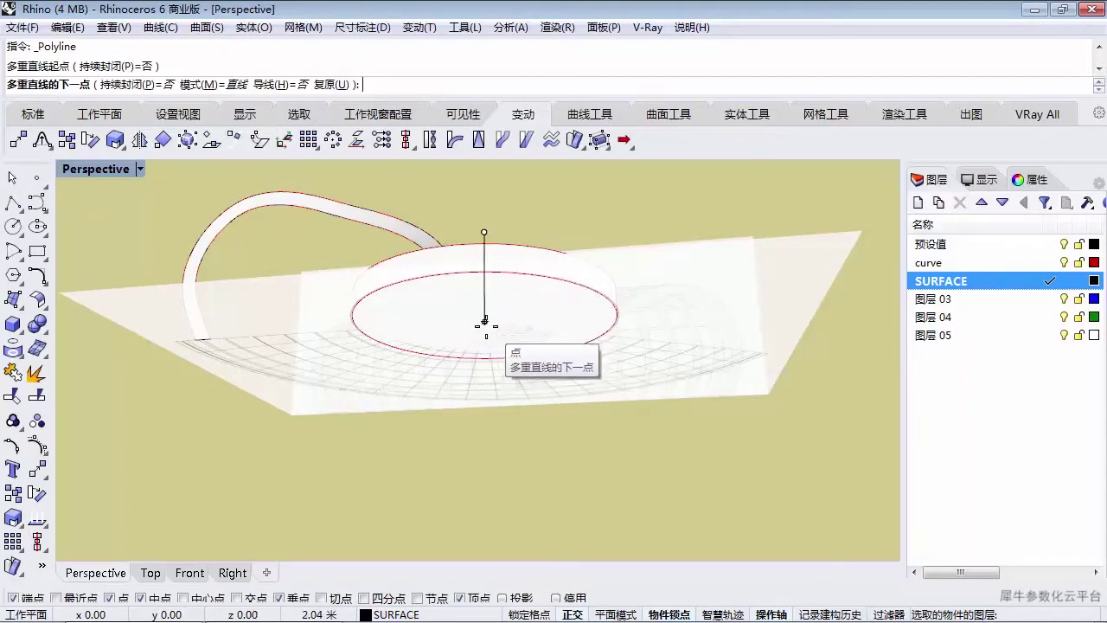
{"action": "left_click", "coordinate": [484, 322]}
{"action": "key", "text": "Return"}
{"action": "right_click_drag", "start_coordinate": [519, 302], "coordinate": [523, 409]}
{"action": "scroll", "coordinate": [508, 516], "scroll_direction": "up", "scroll_amount": 3}
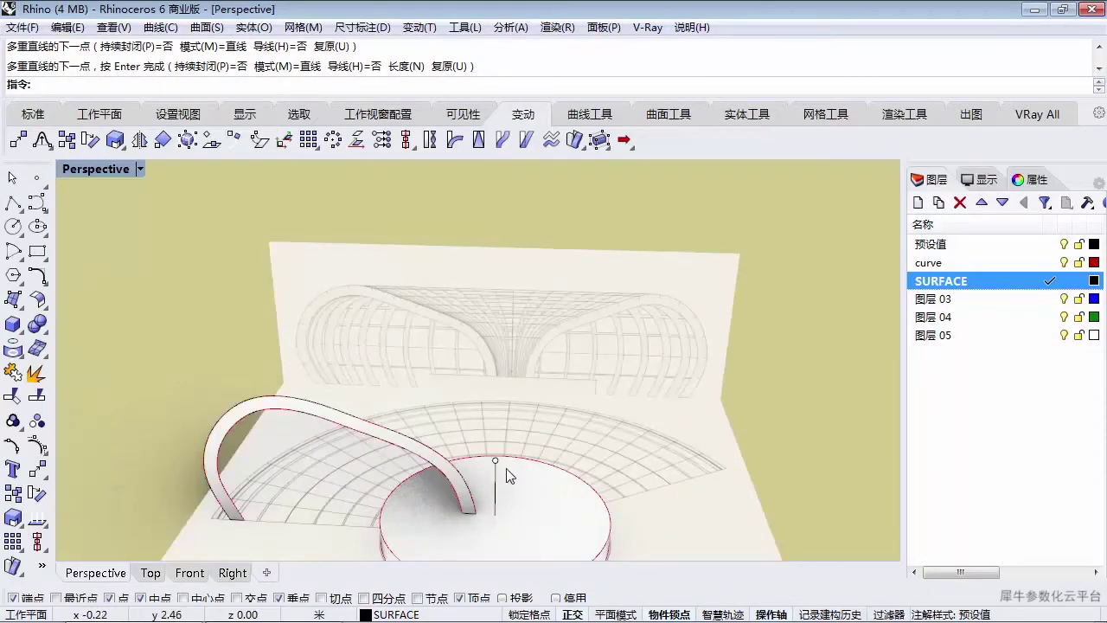
{"action": "scroll", "coordinate": [557, 349], "scroll_direction": "down", "scroll_amount": 3}
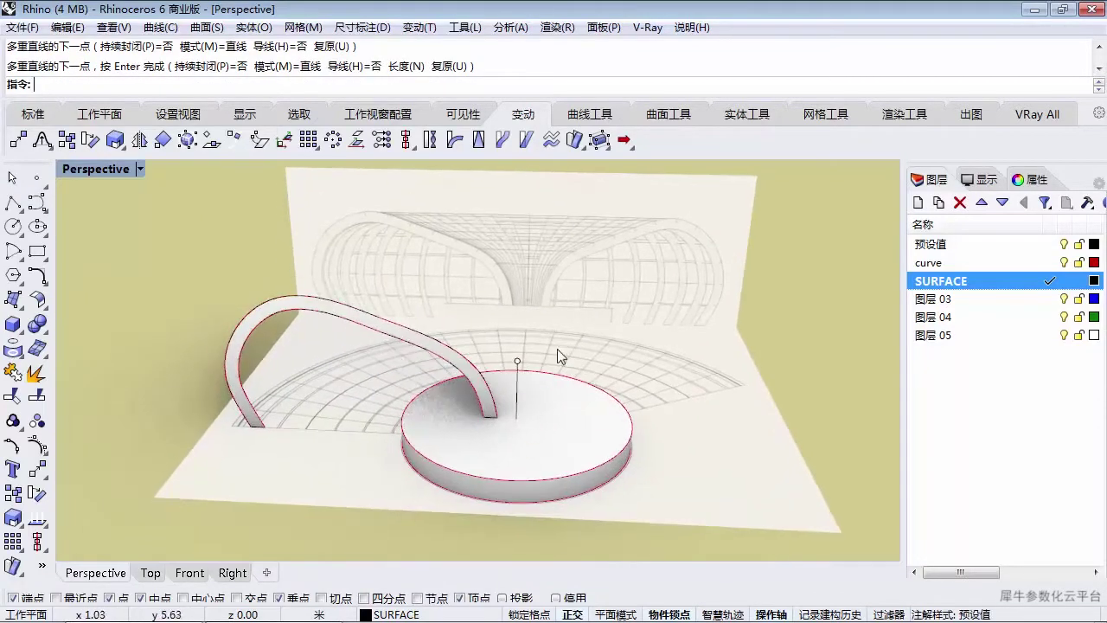
- Start a polar array of the rib surface, centered on the lower end of the vertical axis line at the origin
{"action": "left_click", "coordinate": [39, 471]}
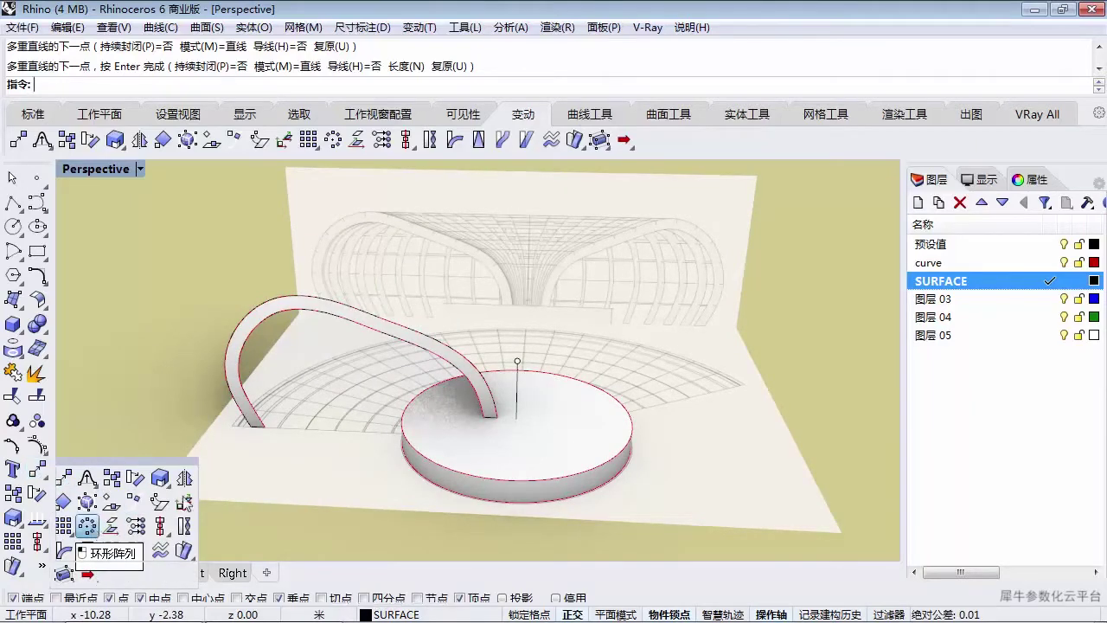
{"action": "left_click", "coordinate": [90, 527]}
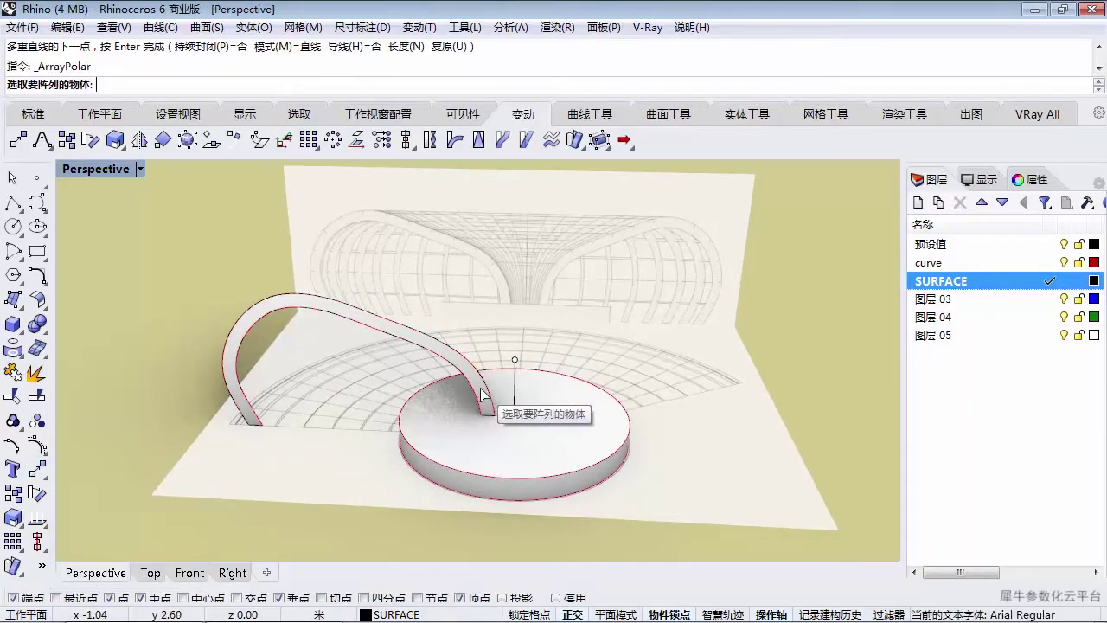
{"action": "left_click", "coordinate": [482, 394]}
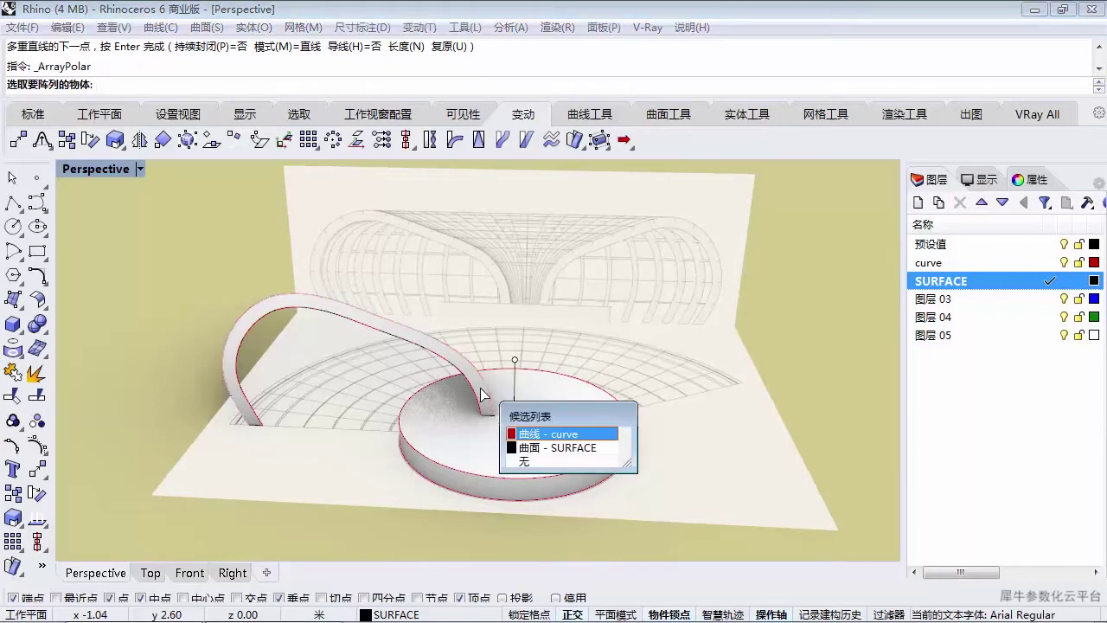
{"action": "left_click", "coordinate": [551, 449]}
{"action": "key", "text": "Return"}
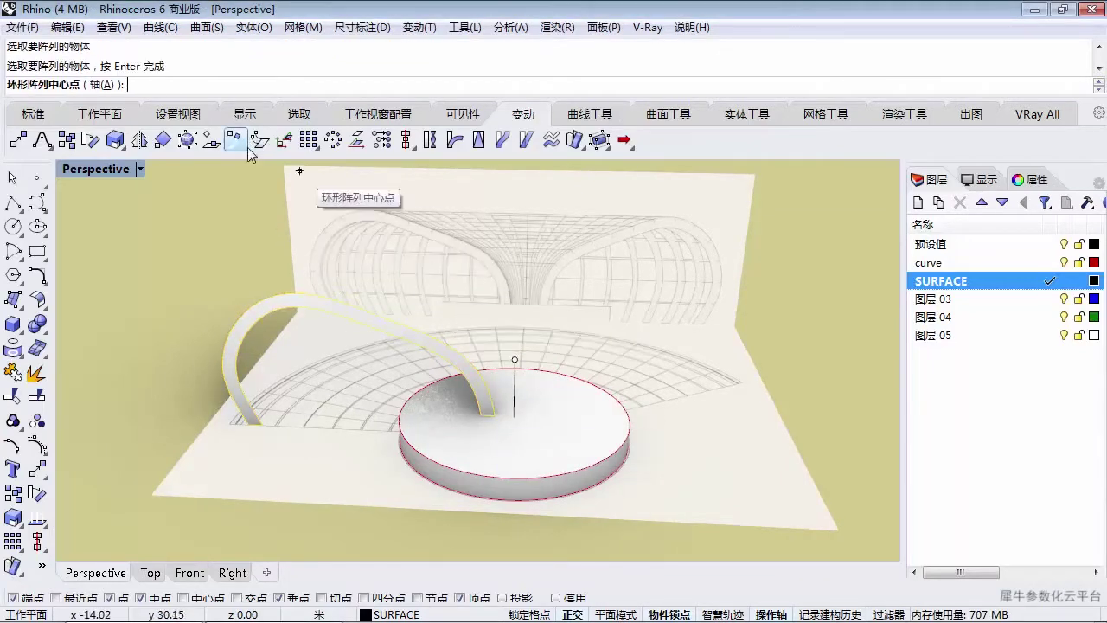
{"action": "mouse_move", "coordinate": [553, 371]}
{"action": "right_mouse_down"}
{"action": "mouse_move", "coordinate": [556, 351]}
{"action": "mouse_move", "coordinate": [553, 424]}
{"action": "mouse_move", "coordinate": [553, 351]}
{"action": "right_mouse_up"}
{"action": "scroll", "coordinate": [554, 423], "scroll_direction": "down", "scroll_amount": 6}
{"action": "scroll", "coordinate": [568, 234], "scroll_direction": "up", "scroll_amount": 10}
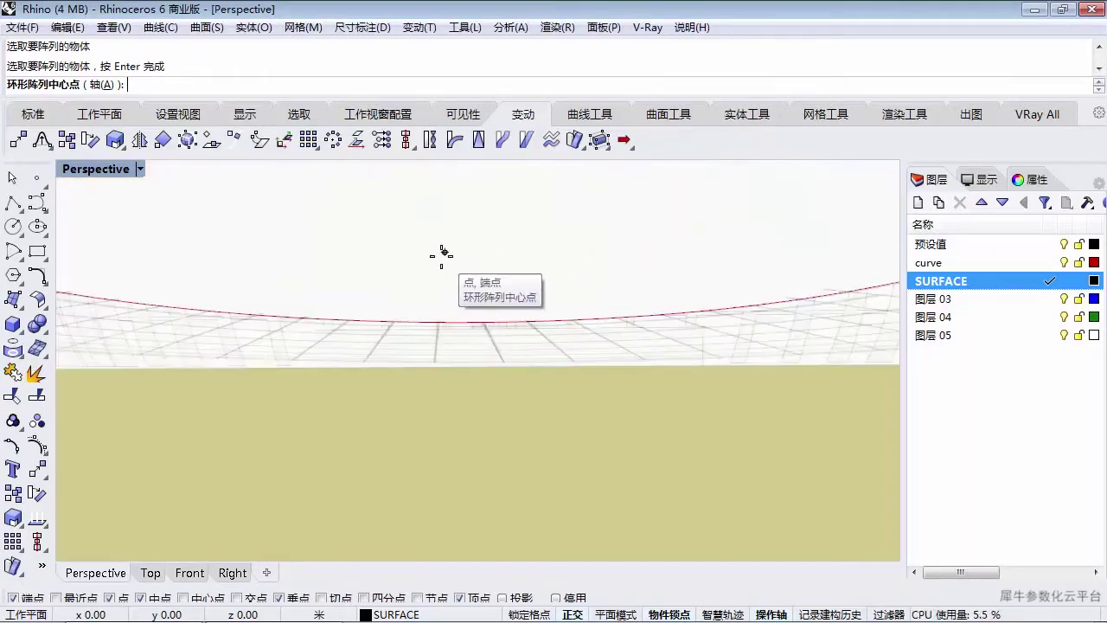
{"action": "left_click", "coordinate": [444, 253]}
- Array the rib as 21 items through about 150°, from its own baseline to the far edge of the plan reference's fan
{"action": "scroll", "coordinate": [484, 345], "scroll_direction": "down", "scroll_amount": 12}
{"action": "right_click_drag", "start_coordinate": [482, 374], "coordinate": [481, 409]}
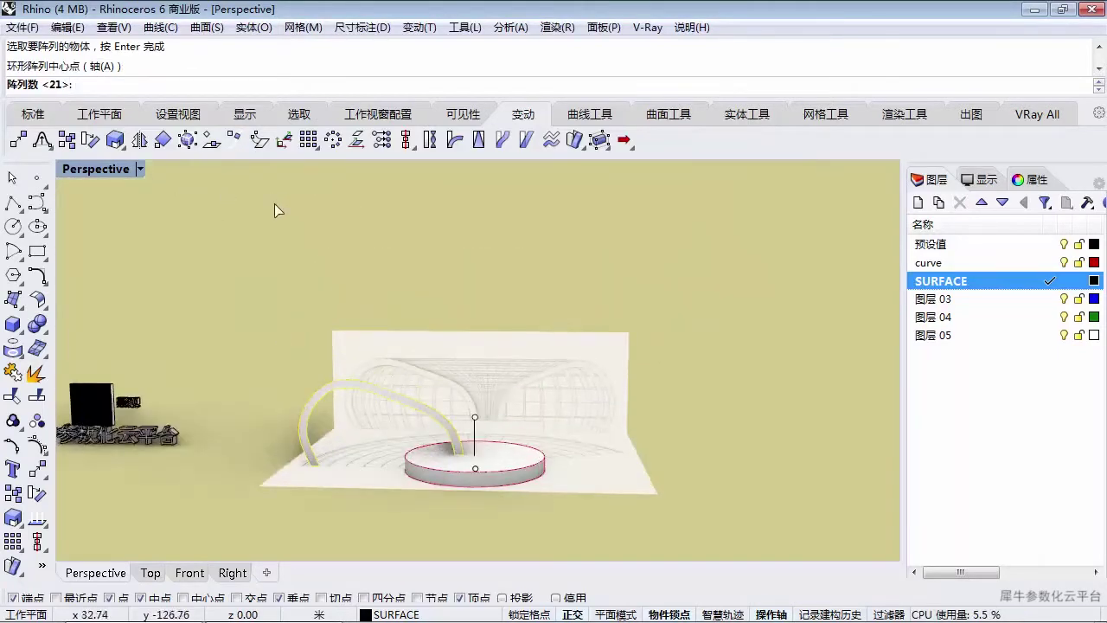
{"action": "scroll", "coordinate": [122, 113], "scroll_direction": "down", "scroll_amount": 1}
{"action": "type", "text": "21"}
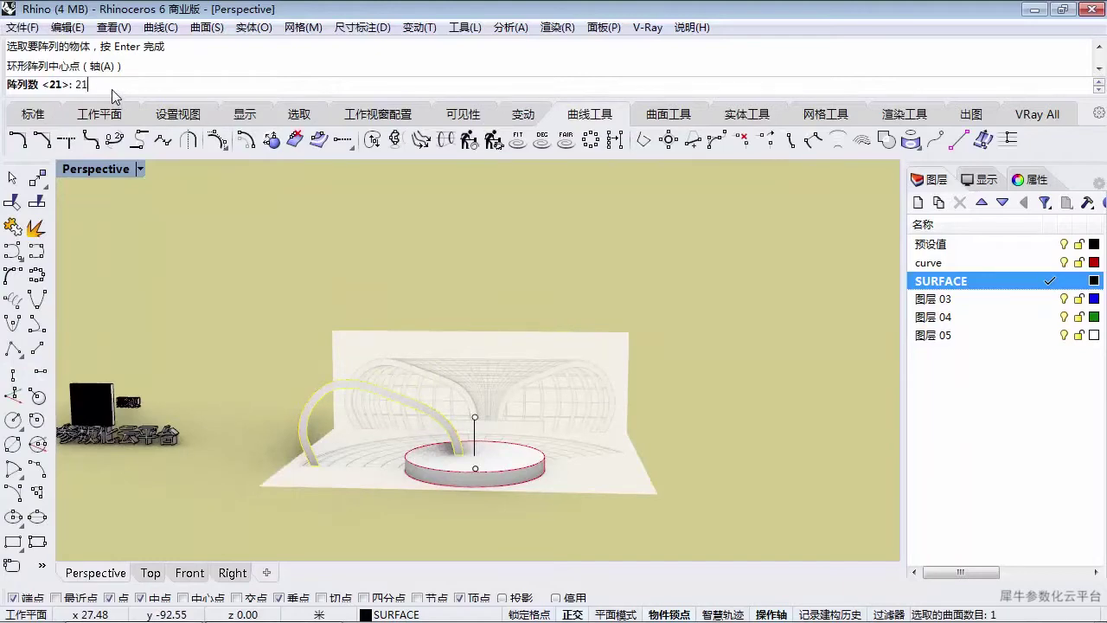
{"action": "key", "text": "Return"}
{"action": "scroll", "coordinate": [398, 308], "scroll_direction": "down", "scroll_amount": 4}
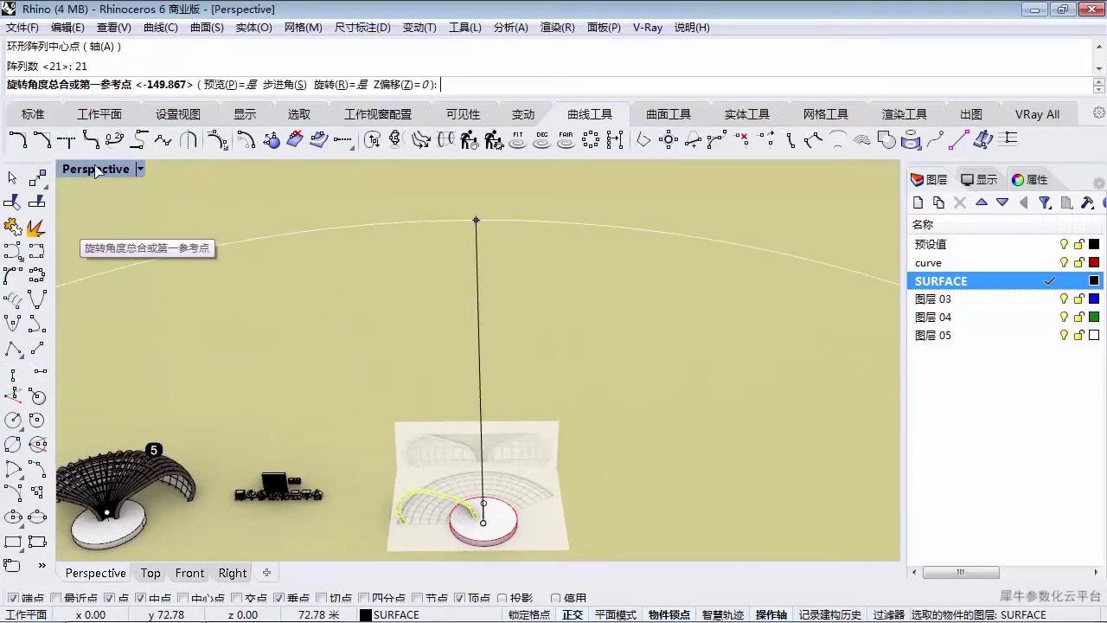
{"action": "double_click", "coordinate": [85, 172]}
{"action": "double_click", "coordinate": [74, 171]}
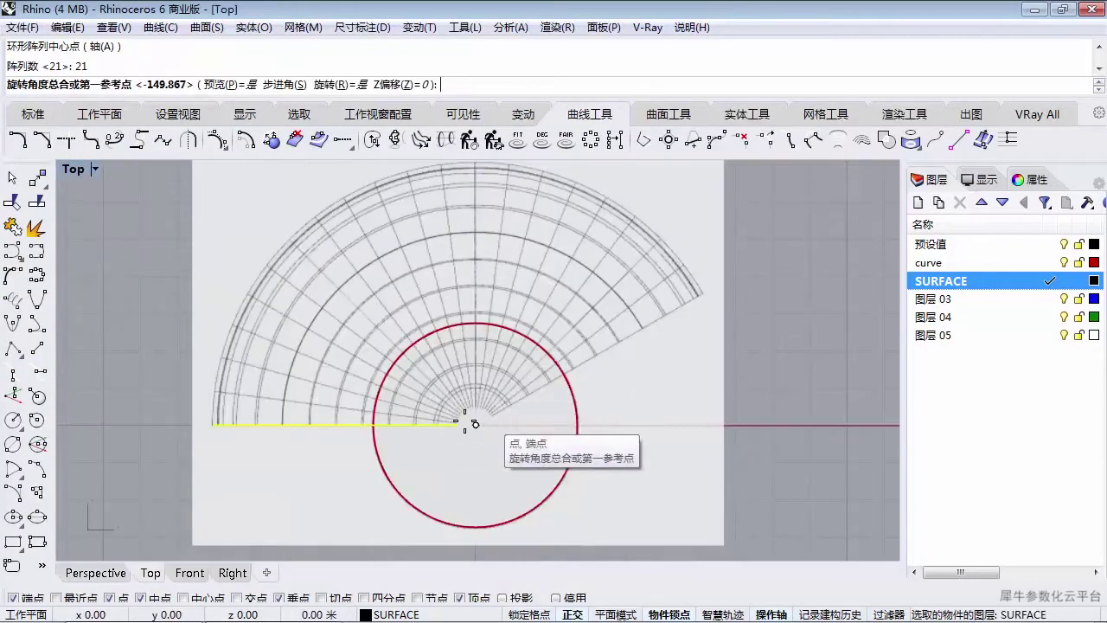
{"action": "left_click", "coordinate": [228, 424]}
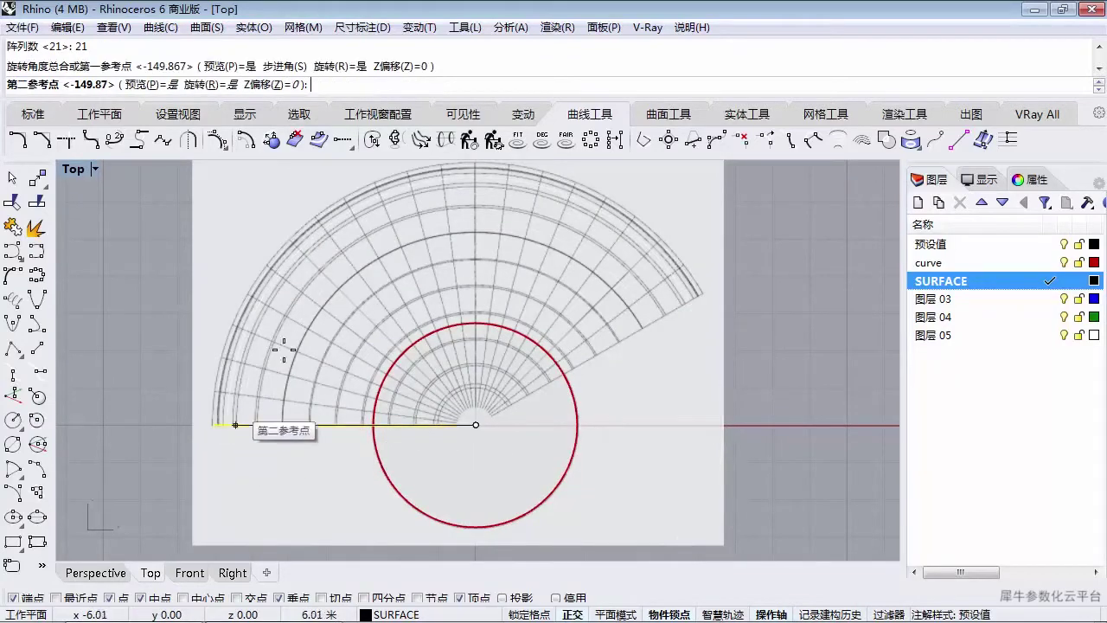
{"action": "left_click", "coordinate": [574, 615]}
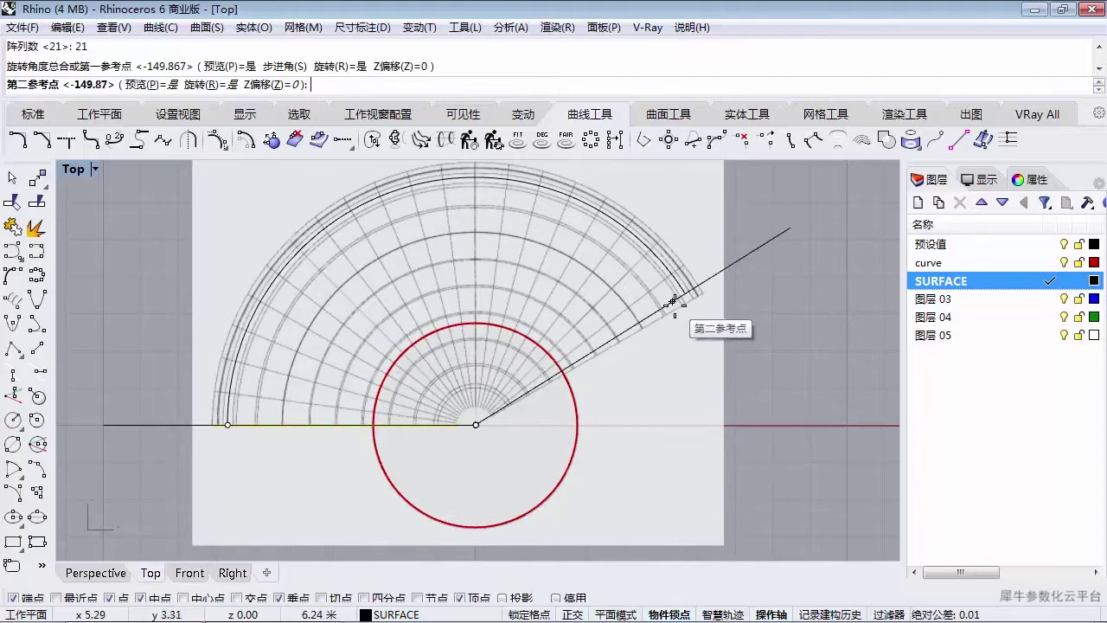
{"action": "scroll", "coordinate": [684, 301], "scroll_direction": "up", "scroll_amount": 3}
{"action": "left_click", "coordinate": [705, 296]}
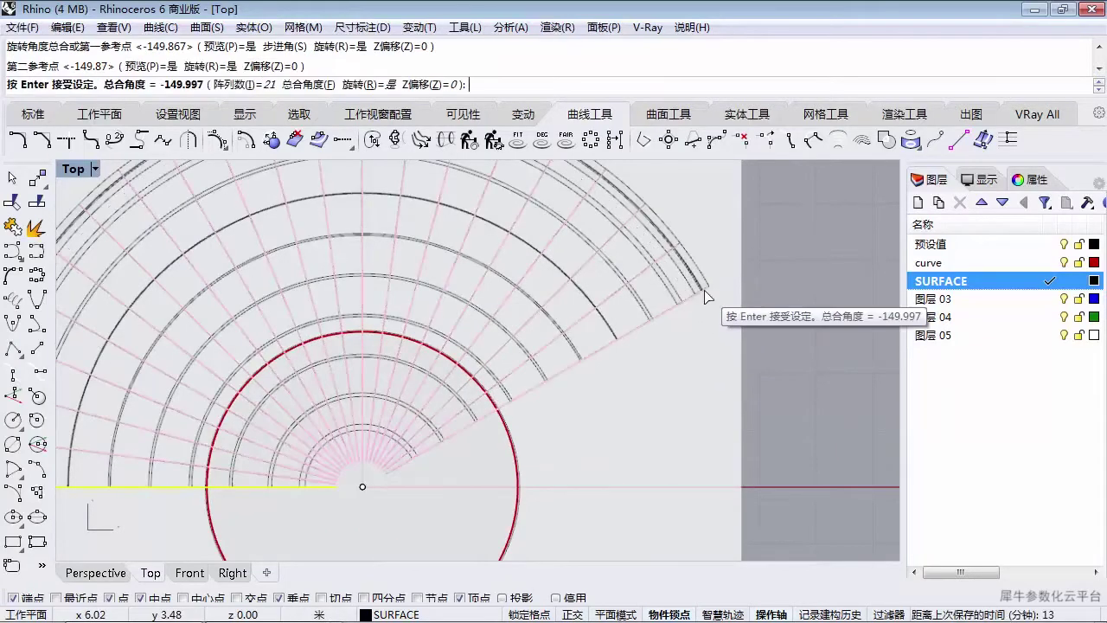
{"action": "key", "text": "Return"}
- Examine the arrayed ribs against the reference images in perspective, with the curve layer temporarily hidden
{"action": "double_click", "coordinate": [71, 169]}
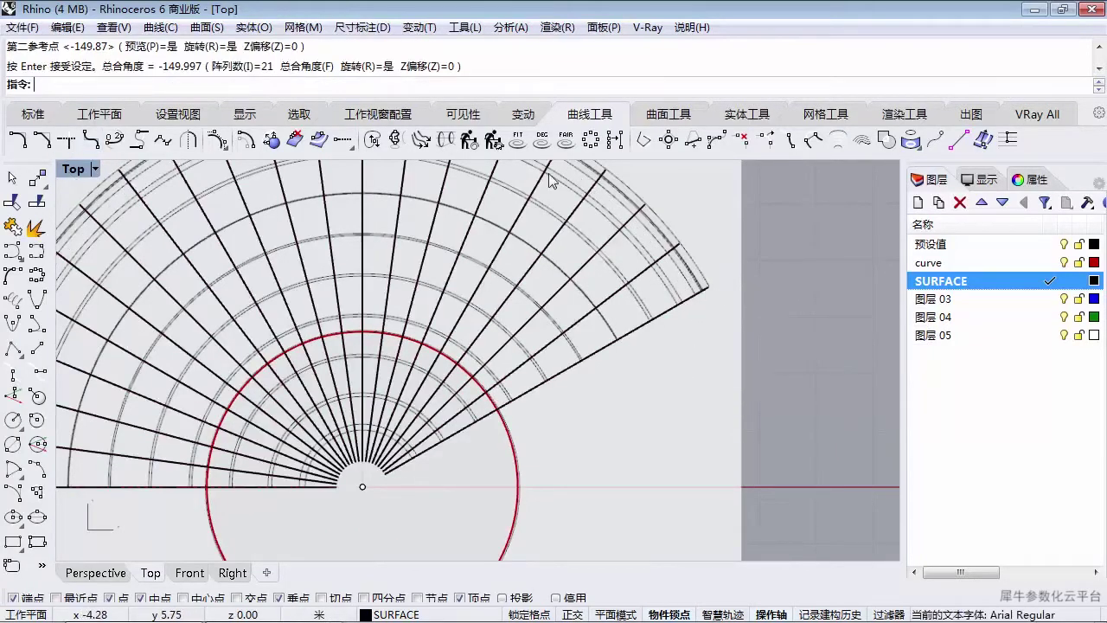
{"action": "double_click", "coordinate": [538, 169]}
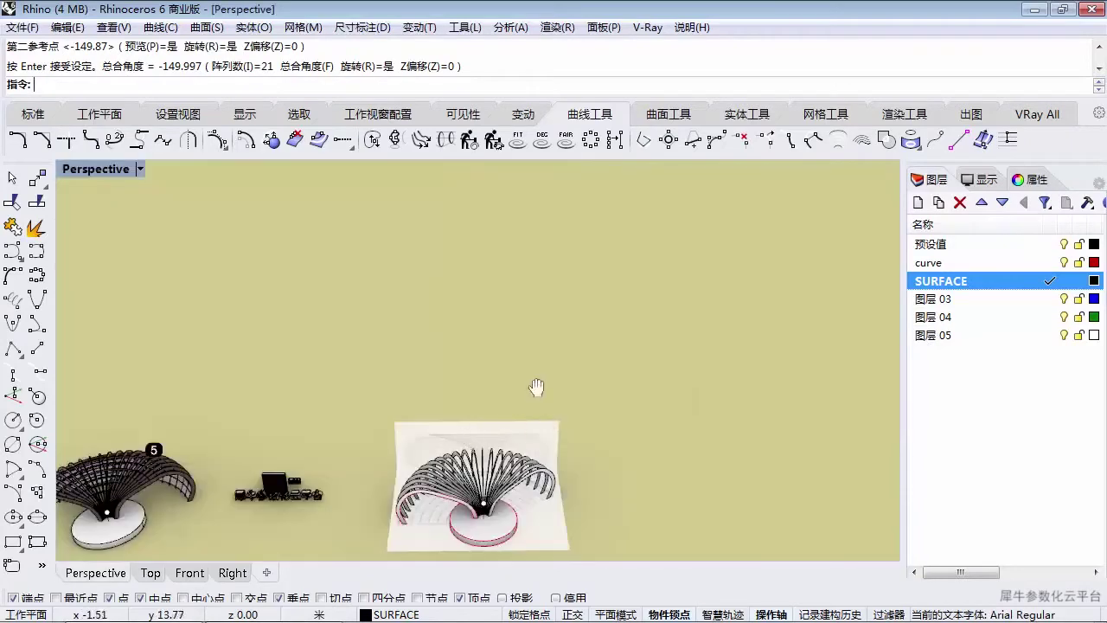
{"action": "right_click_drag", "start_coordinate": [537, 388], "coordinate": [616, 321], "text": "shift"}
{"action": "right_click_drag", "start_coordinate": [616, 320], "coordinate": [554, 346]}
{"action": "scroll", "coordinate": [502, 394], "scroll_direction": "up", "scroll_amount": 14}
{"action": "scroll", "coordinate": [555, 380], "scroll_direction": "down", "scroll_amount": 5}
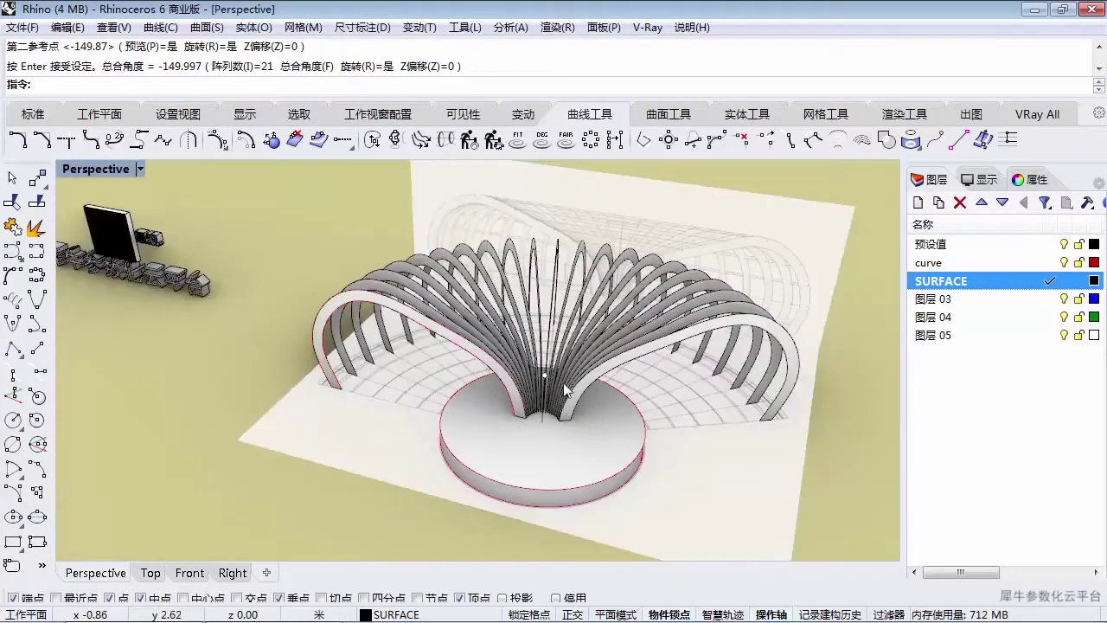
{"action": "left_click", "coordinate": [1064, 263]}
{"action": "scroll", "coordinate": [610, 334], "scroll_direction": "down", "scroll_amount": 4}
{"action": "right_click_drag", "start_coordinate": [582, 362], "coordinate": [659, 374]}
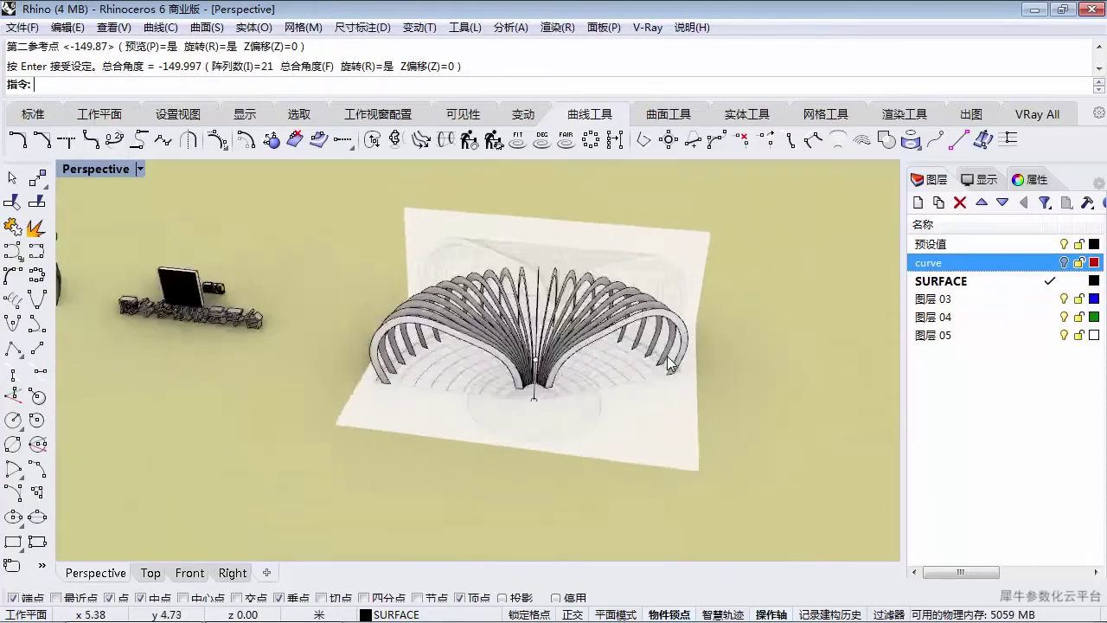
{"action": "scroll", "coordinate": [659, 374], "scroll_direction": "up", "scroll_amount": 4}
{"action": "left_click", "coordinate": [1064, 263]}
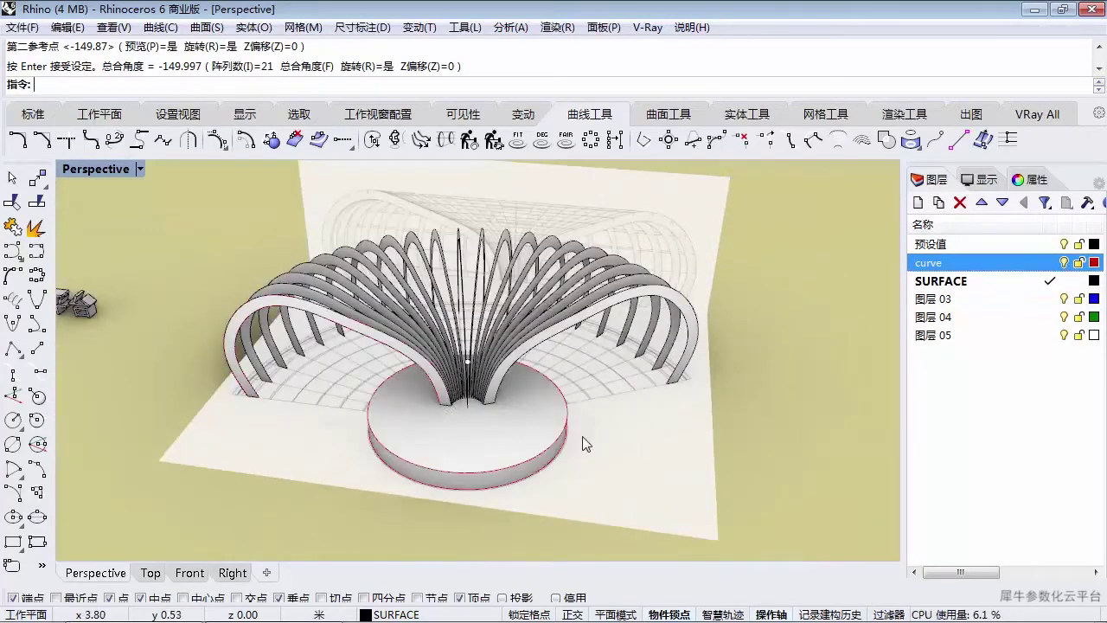
- Move the base disc to the SURFACE layer and hide the curve layer
{"action": "left_click", "coordinate": [524, 425]}
{"action": "left_click", "coordinate": [415, 616]}
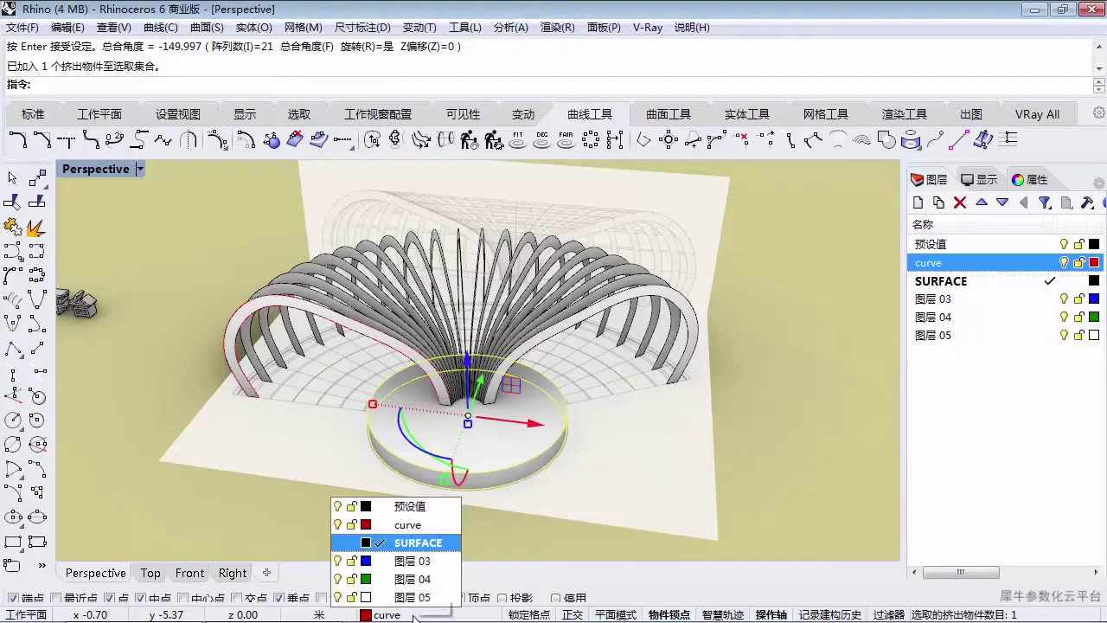
{"action": "left_click", "coordinate": [418, 542]}
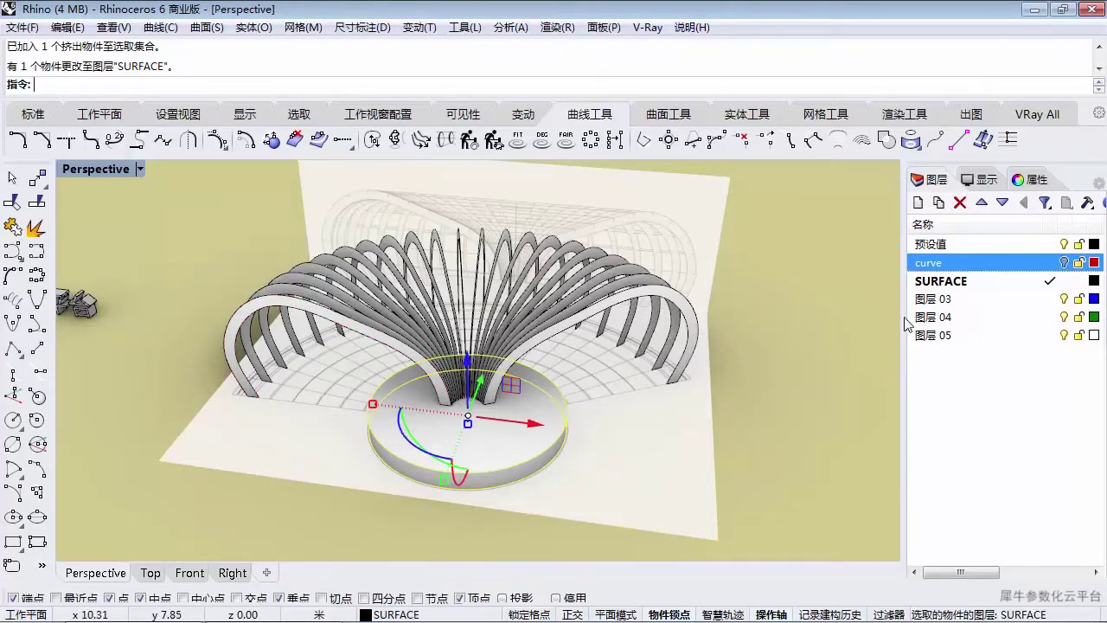
{"action": "key", "text": "Escape"}
{"action": "scroll", "coordinate": [616, 346], "scroll_direction": "down", "scroll_amount": 5}
{"action": "scroll", "coordinate": [588, 337], "scroll_direction": "up", "scroll_amount": 6}
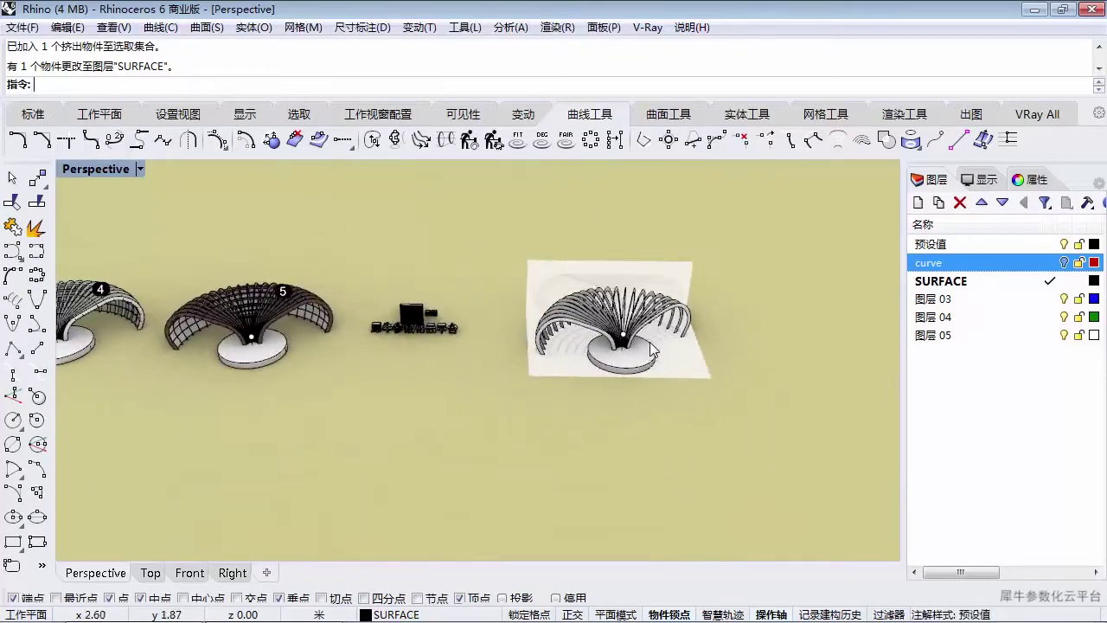
{"action": "right_click_drag", "start_coordinate": [589, 337], "coordinate": [645, 275]}
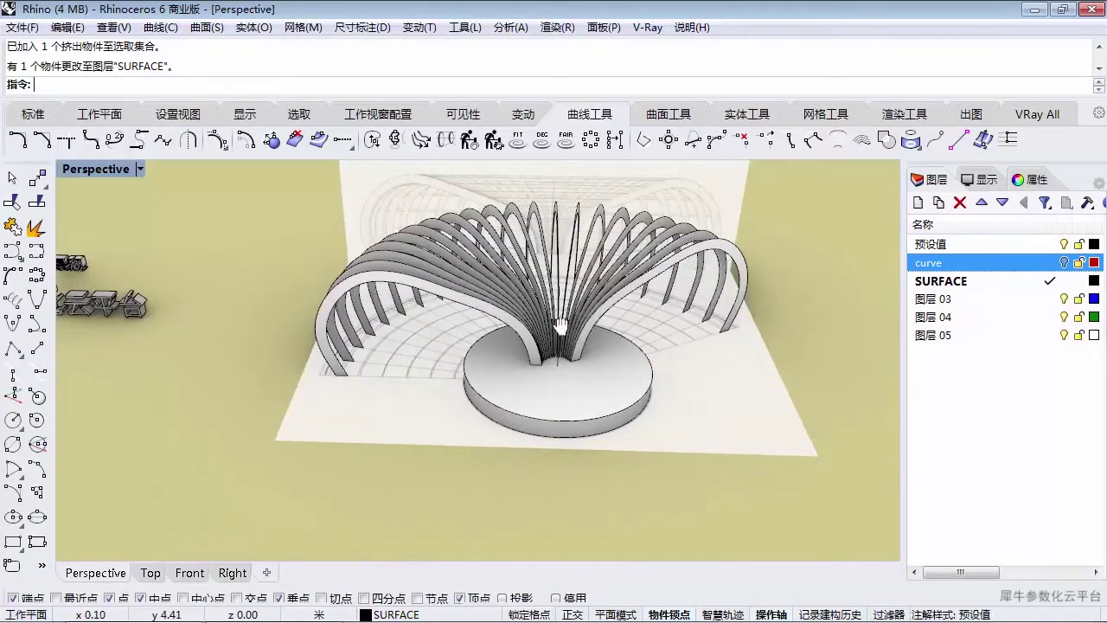
{"action": "right_click_drag", "start_coordinate": [561, 326], "coordinate": [566, 322]}
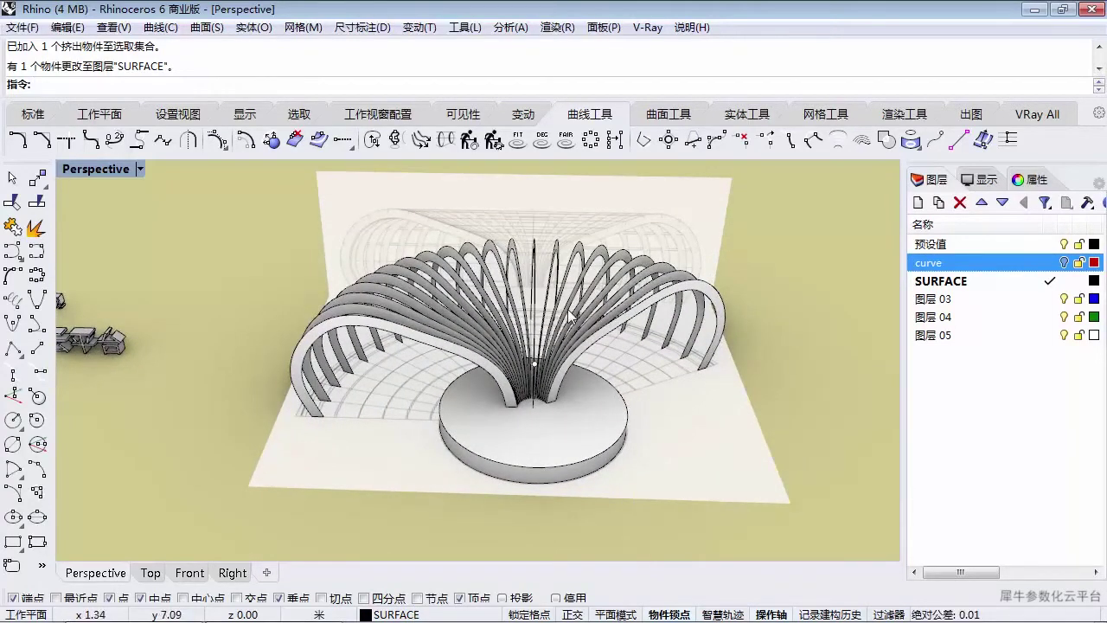
{"action": "right_click", "coordinate": [1000, 282]}
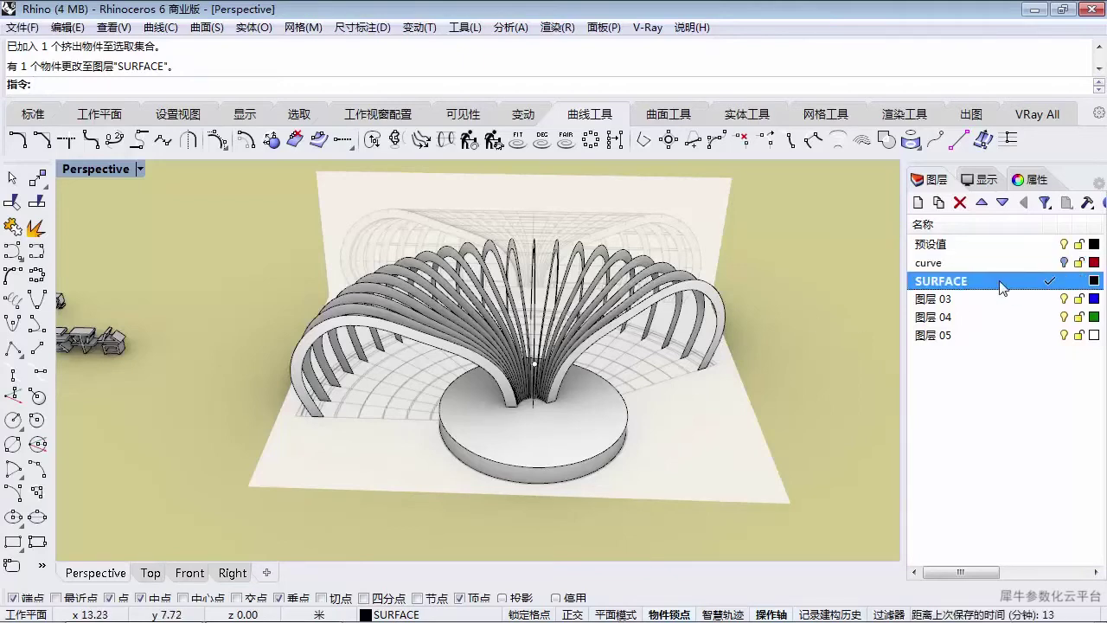
{"action": "left_click", "coordinate": [642, 350]}
{"action": "left_click_drag", "start_coordinate": [649, 338], "coordinate": [514, 290]}
{"action": "key", "text": "ctrl+z"}
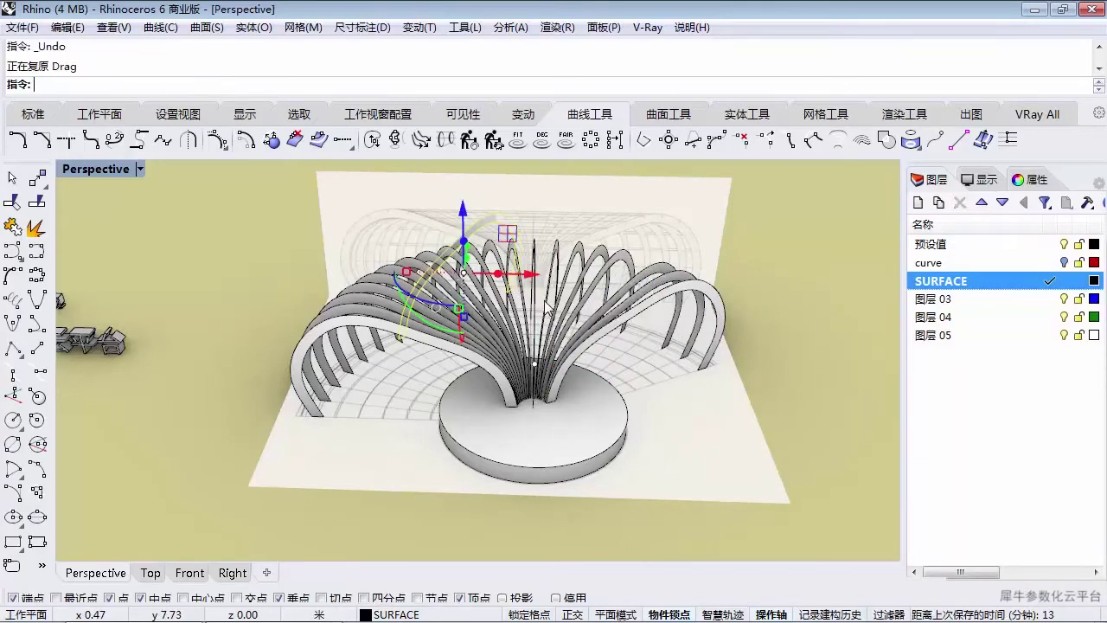
- Select all 21 rib surfaces of the fan, without the base disc, and group them
{"action": "right_click_drag", "start_coordinate": [649, 337], "coordinate": [760, 332]}
{"action": "left_click_drag", "start_coordinate": [760, 323], "coordinate": [644, 272]}
{"action": "right_click_drag", "start_coordinate": [658, 286], "coordinate": [690, 334]}
{"action": "left_click_drag", "start_coordinate": [763, 282], "coordinate": [443, 242]}
{"action": "right_click_drag", "start_coordinate": [498, 361], "coordinate": [547, 364]}
{"action": "left_click_drag", "start_coordinate": [494, 415], "coordinate": [411, 303], "text": "shift"}
{"action": "right_click_drag", "start_coordinate": [519, 337], "coordinate": [572, 267]}
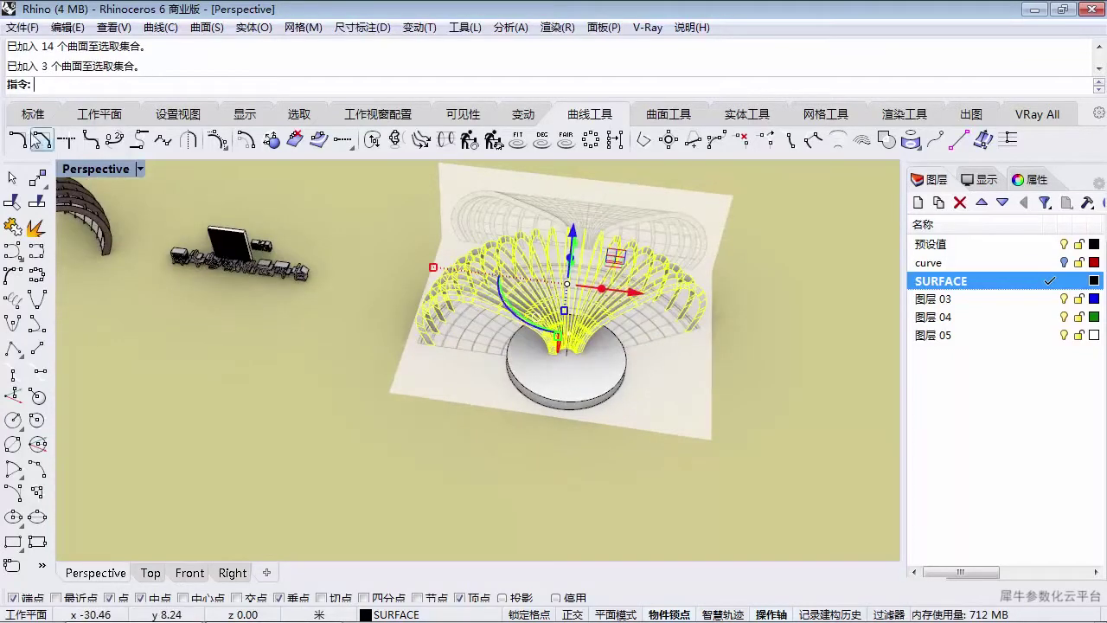
{"action": "left_click", "coordinate": [33, 113]}
{"action": "left_click", "coordinate": [12, 420]}
{"action": "right_click_drag", "start_coordinate": [633, 331], "coordinate": [651, 259]}
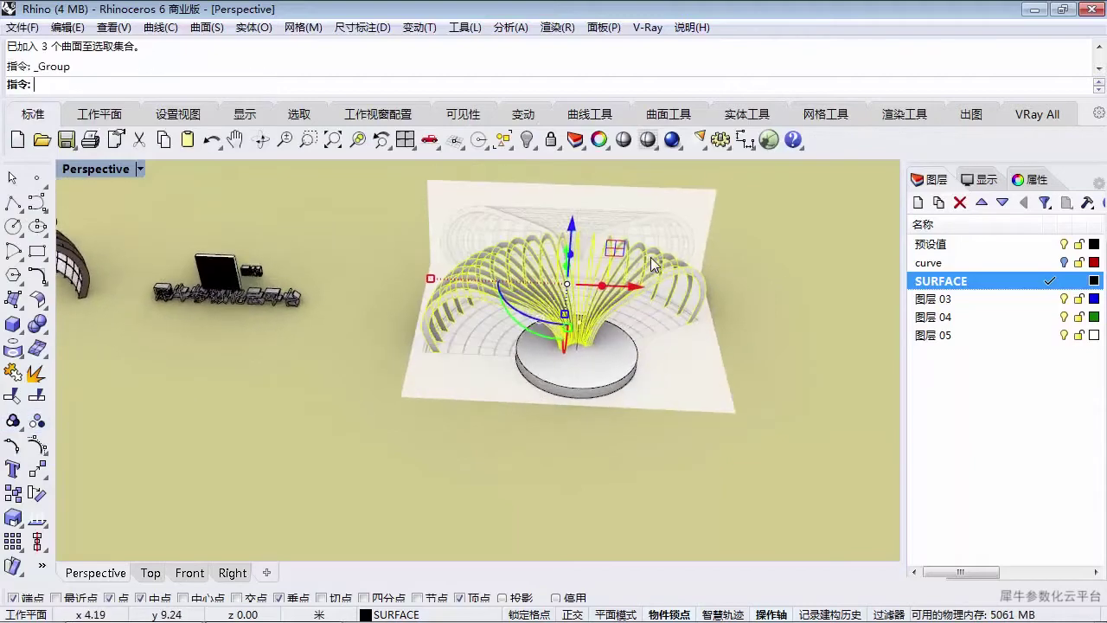
{"action": "scroll", "coordinate": [636, 244], "scroll_direction": "up", "scroll_amount": 2}
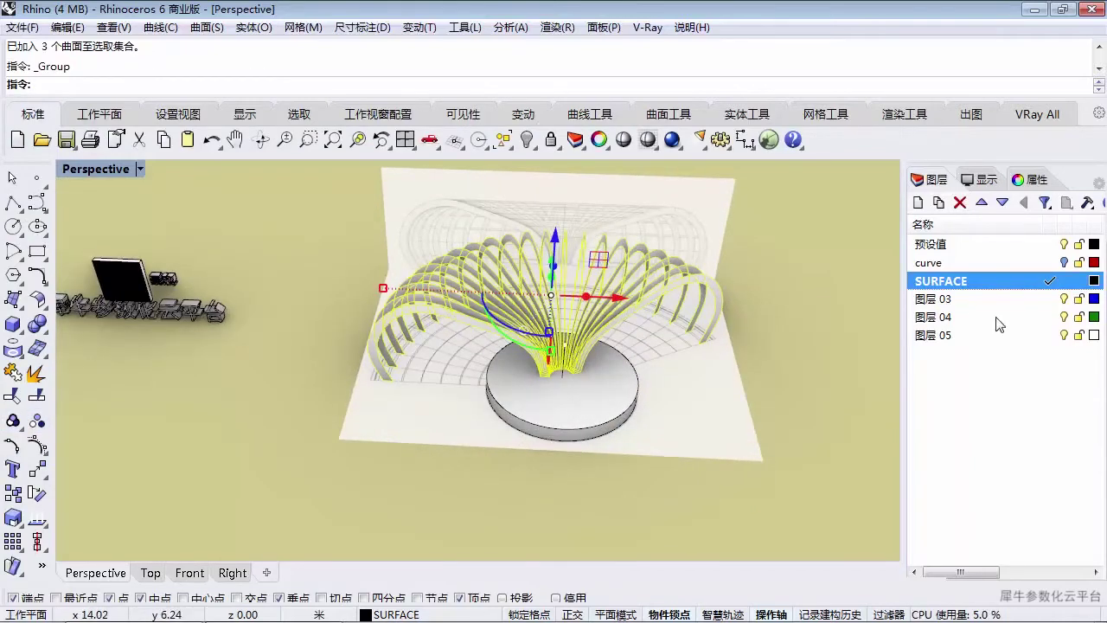
- Move the rib group to the layer 图层 03 and hide that layer
{"action": "left_click", "coordinate": [390, 613]}
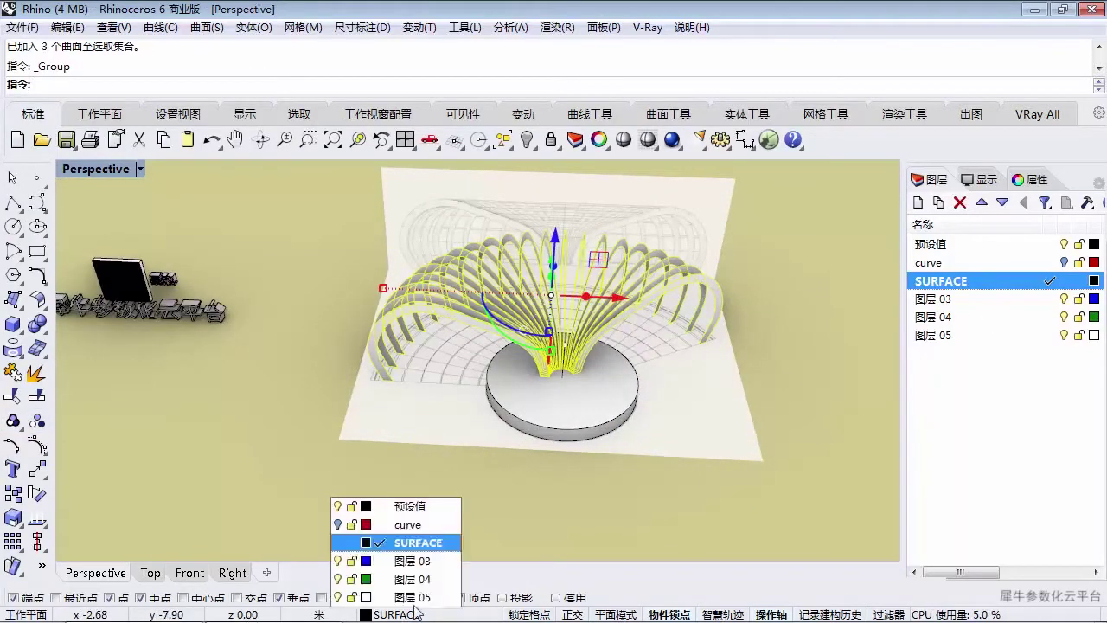
{"action": "left_click", "coordinate": [396, 558]}
{"action": "left_click", "coordinate": [1064, 299]}
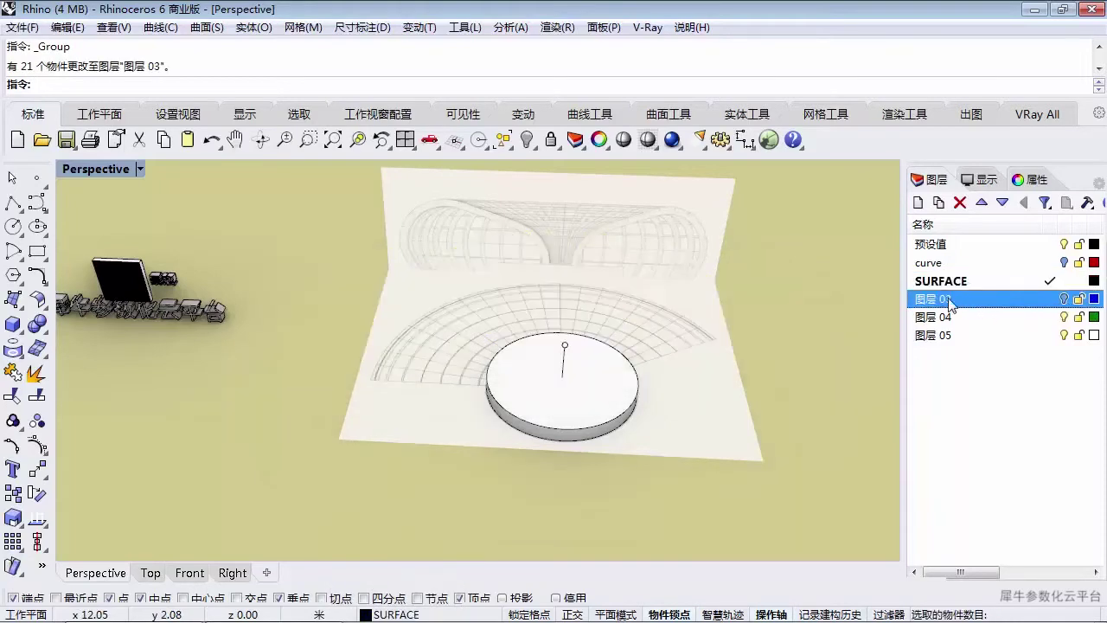
- Rename the layer 图层 03 as PART 1
{"action": "left_click", "coordinate": [949, 301]}
{"action": "key", "text": "BackSpace"}
{"action": "type", "text": "P"}
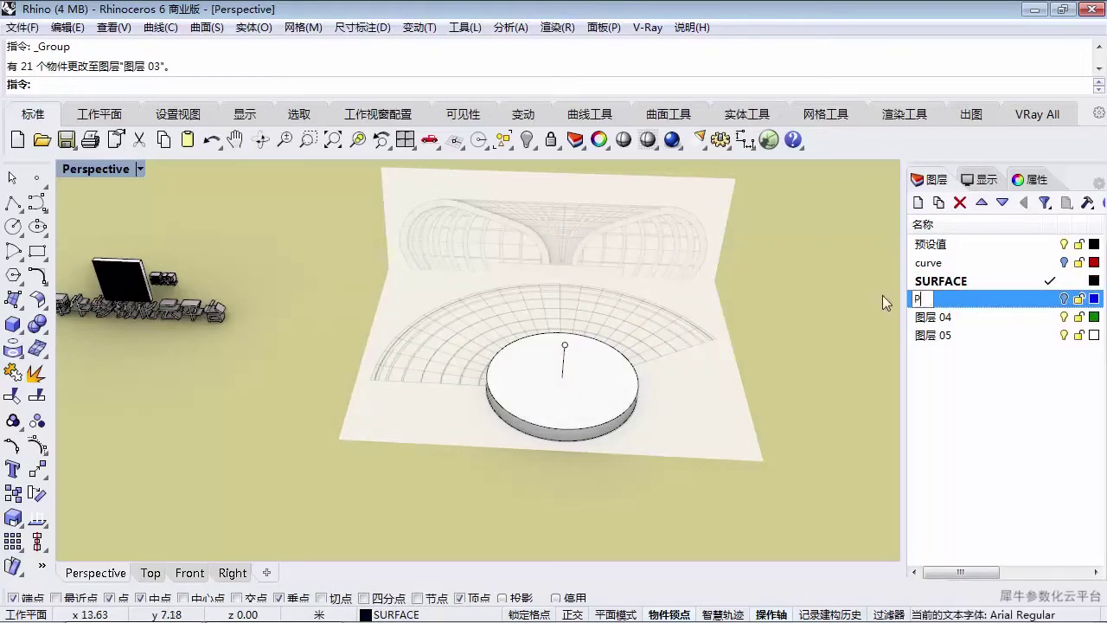
{"action": "type", "text": "ART 1"}
{"action": "key", "text": "Return"}
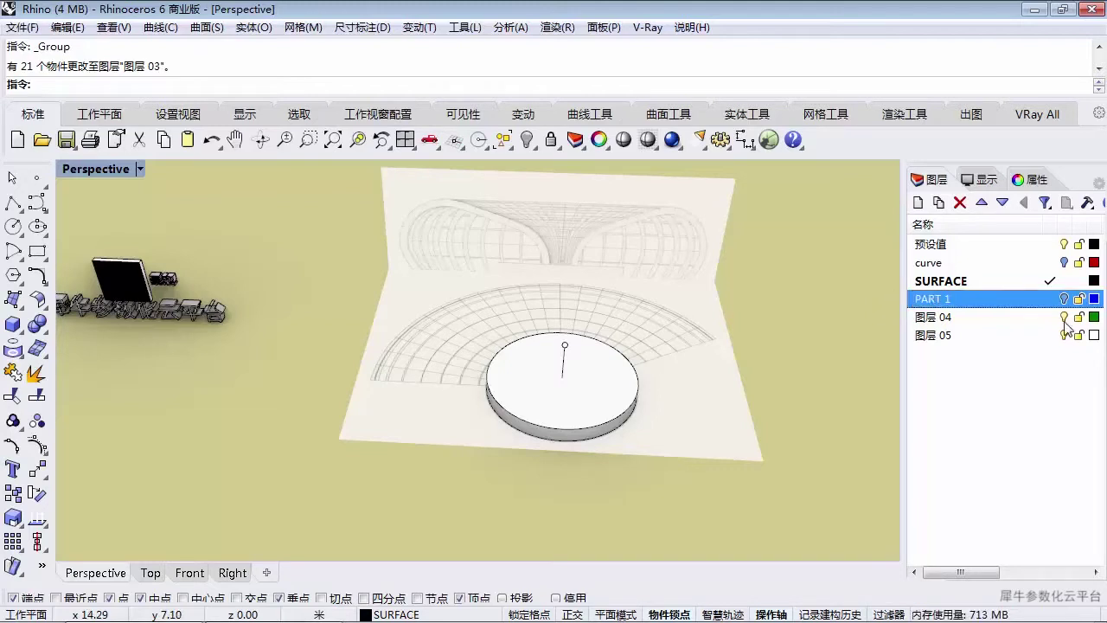
{"action": "right_click_drag", "start_coordinate": [581, 377], "coordinate": [542, 437], "text": "shift"}
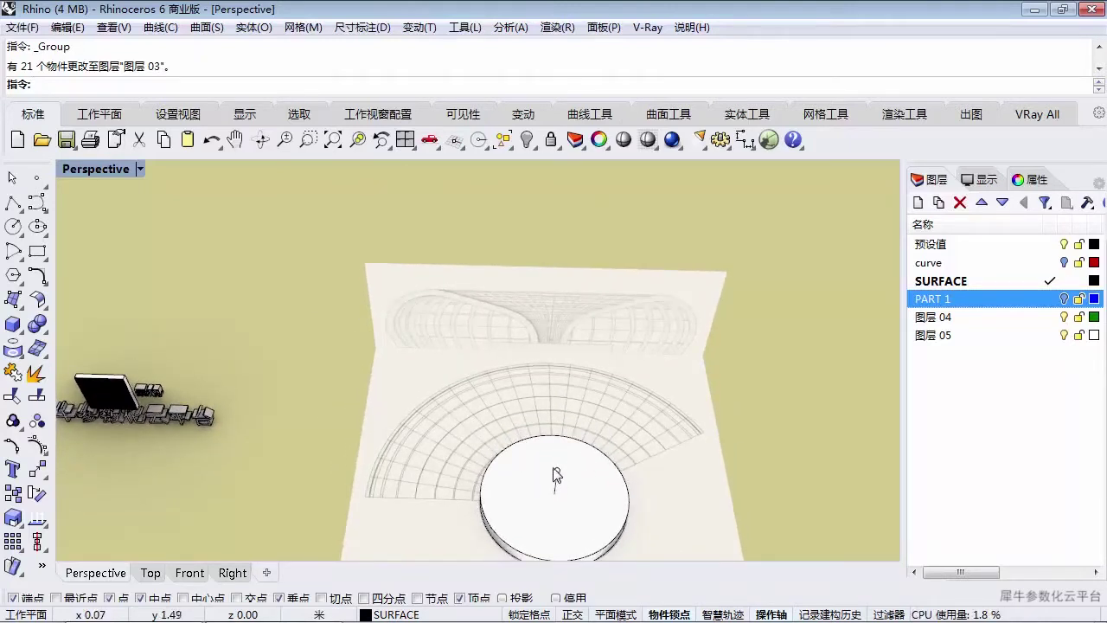
- Turn the curve layer back on to show the rib profile curves
{"action": "right_click_drag", "start_coordinate": [556, 475], "coordinate": [538, 430], "text": "shift"}
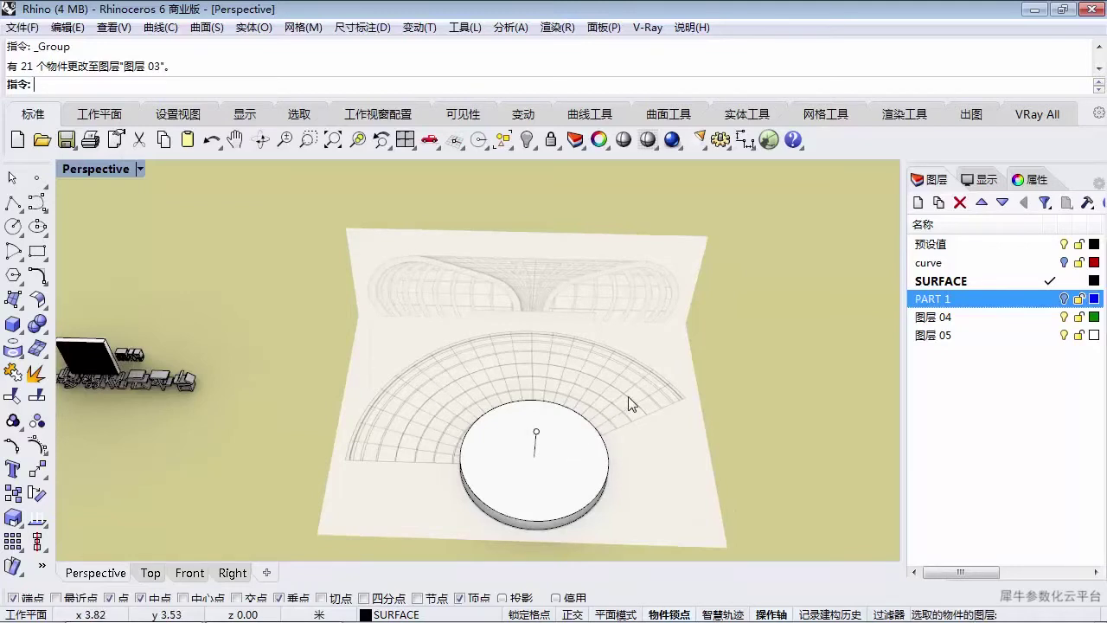
{"action": "right_click_drag", "start_coordinate": [621, 396], "coordinate": [646, 385], "text": "shift"}
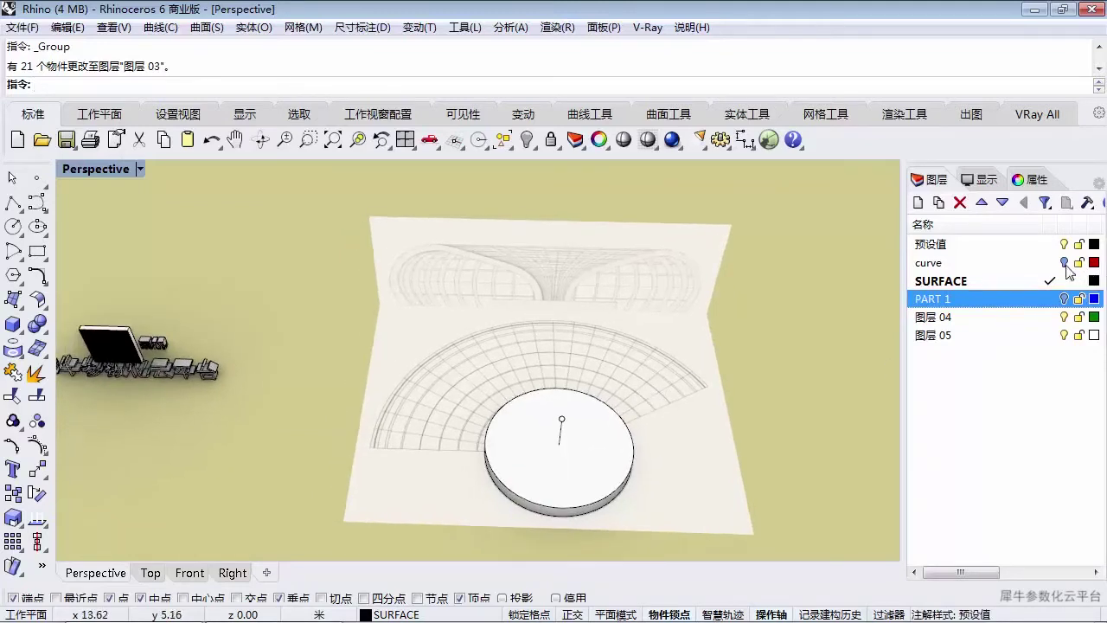
{"action": "left_click", "coordinate": [1065, 263]}
- Start a Revolve of the outer rib profile curve and define its axis along the vertical line at the base disc's centre
{"action": "right_click_drag", "start_coordinate": [479, 349], "coordinate": [495, 371]}
{"action": "left_click", "coordinate": [495, 370]}
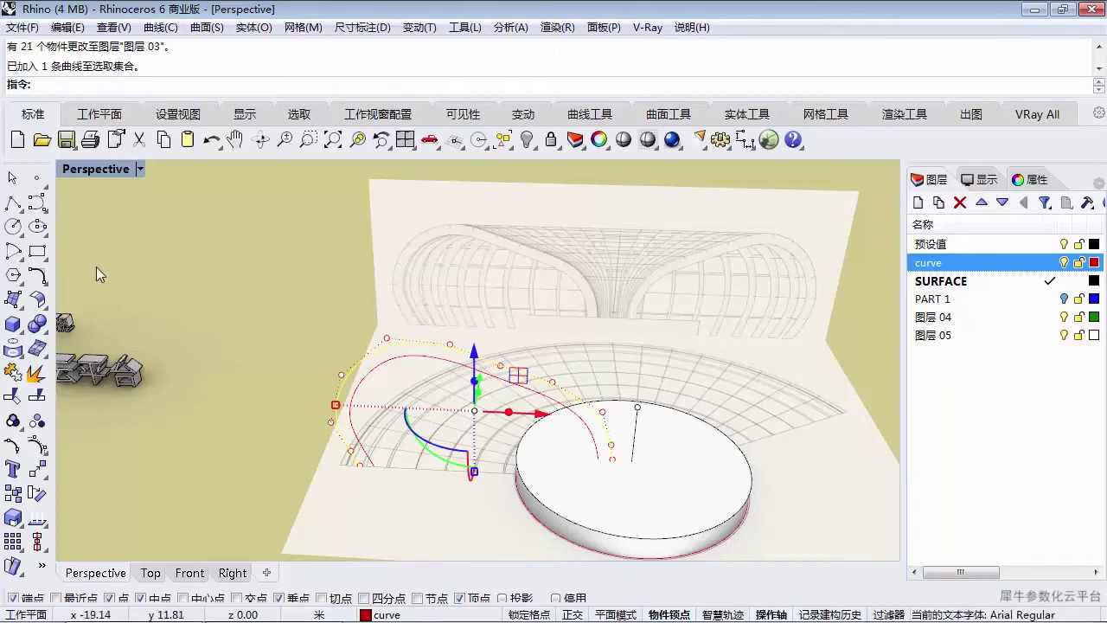
{"action": "left_click", "coordinate": [25, 309]}
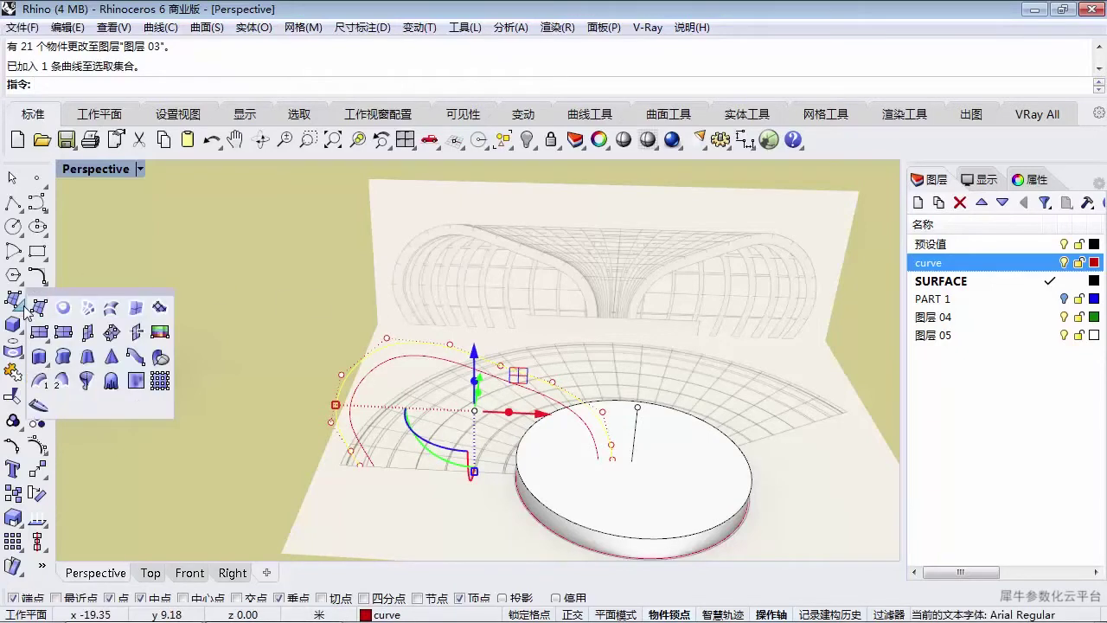
{"action": "left_click", "coordinate": [87, 381]}
{"action": "scroll", "coordinate": [338, 329], "scroll_direction": "down", "scroll_amount": 3}
{"action": "right_click_drag", "start_coordinate": [519, 380], "coordinate": [514, 233]}
{"action": "scroll", "coordinate": [514, 198], "scroll_direction": "up", "scroll_amount": 4}
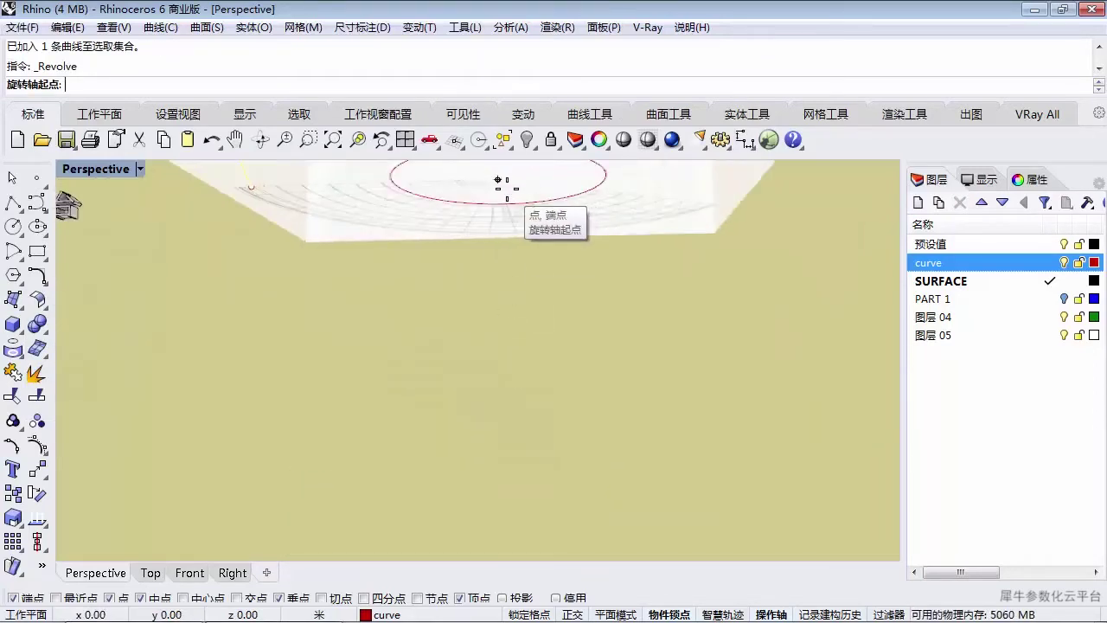
{"action": "left_click", "coordinate": [499, 180]}
{"action": "right_click_drag", "start_coordinate": [497, 287], "coordinate": [505, 395]}
{"action": "left_click", "coordinate": [477, 258]}
- Show the PART 1 layer as reference and revolve the profile from its own plane round to the last rib of the fan
{"action": "scroll", "coordinate": [481, 257], "scroll_direction": "down", "scroll_amount": 6}
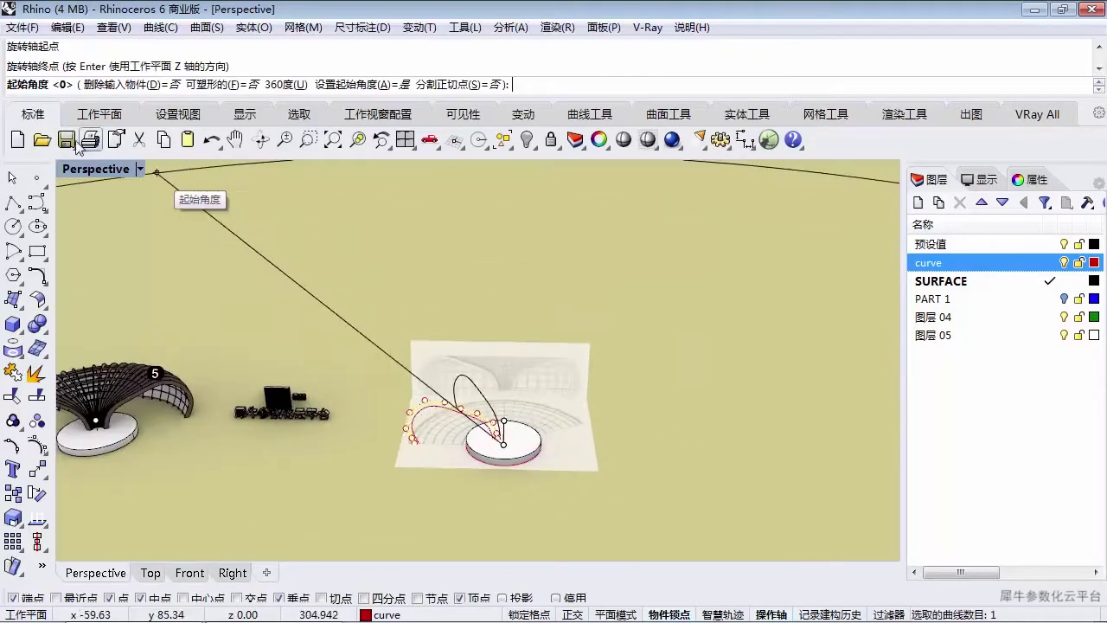
{"action": "double_click", "coordinate": [74, 169]}
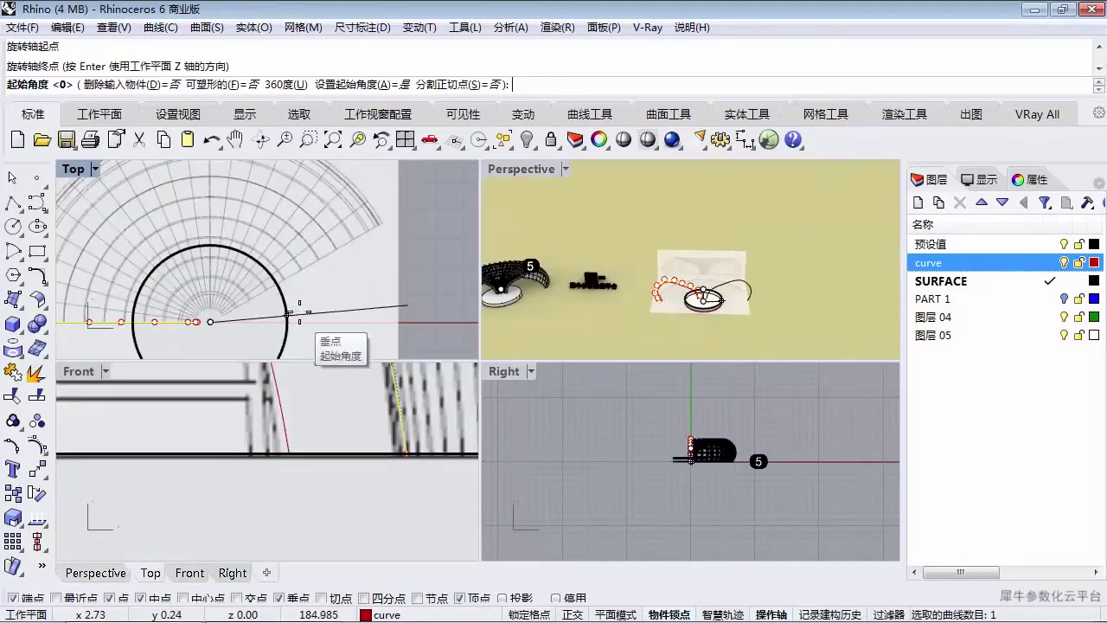
{"action": "scroll", "coordinate": [143, 316], "scroll_direction": "up", "scroll_amount": 2}
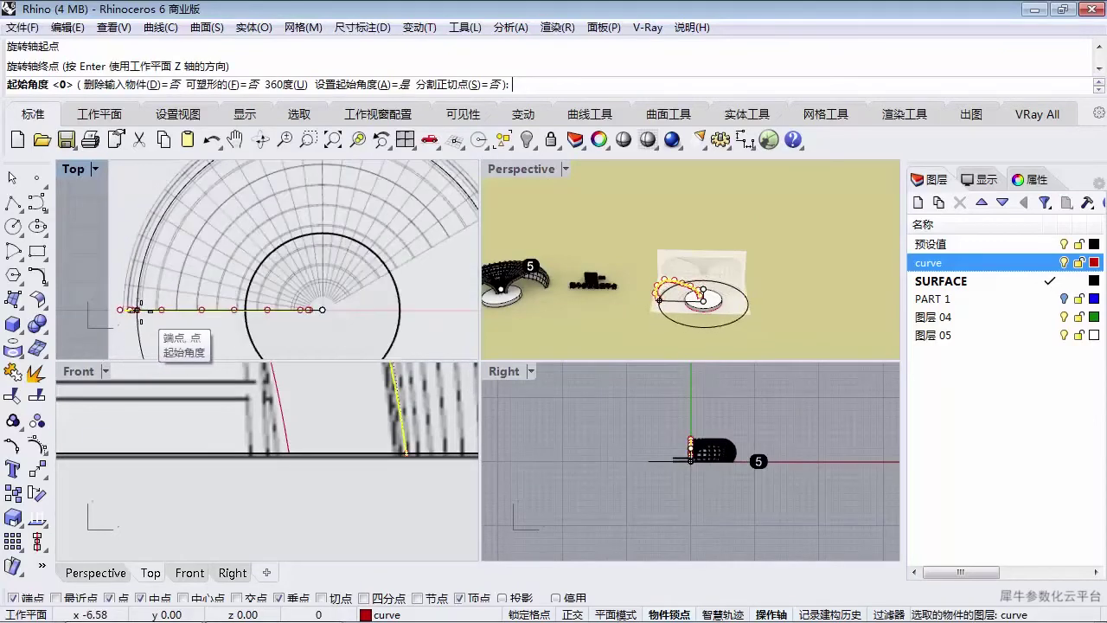
{"action": "left_click", "coordinate": [148, 308]}
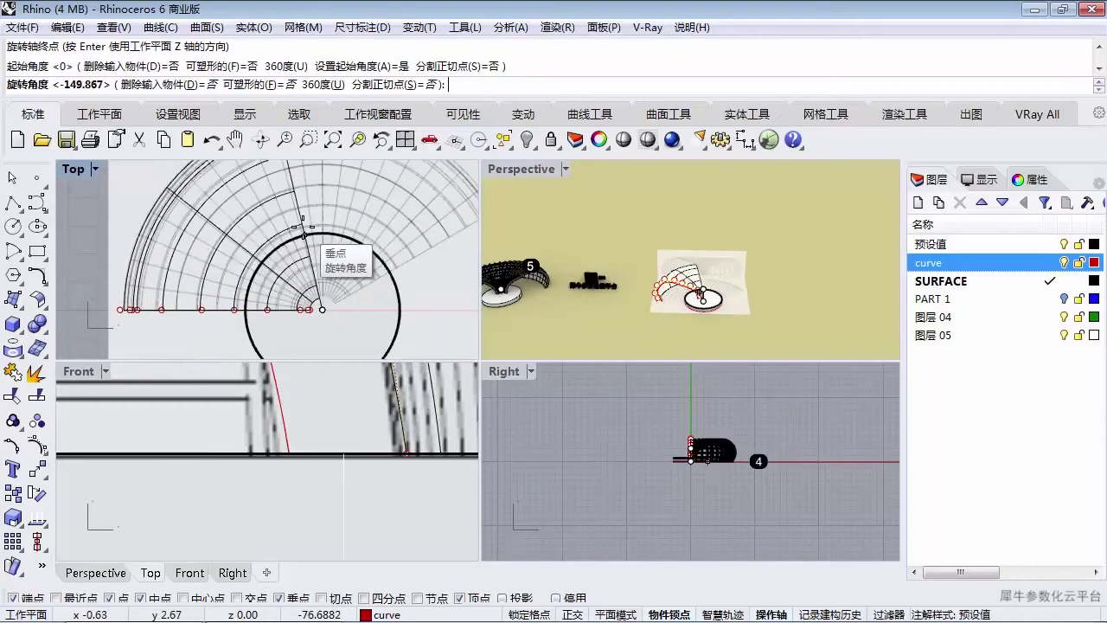
{"action": "scroll", "coordinate": [320, 265], "scroll_direction": "down", "scroll_amount": 5}
{"action": "scroll", "coordinate": [369, 244], "scroll_direction": "up", "scroll_amount": 3}
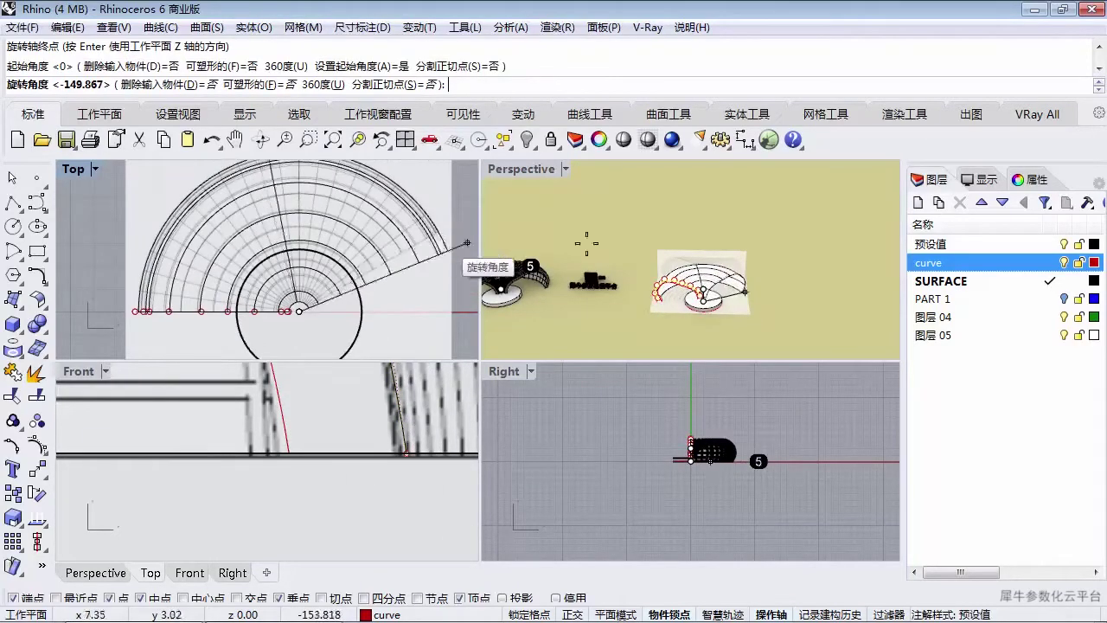
{"action": "left_click", "coordinate": [1052, 299]}
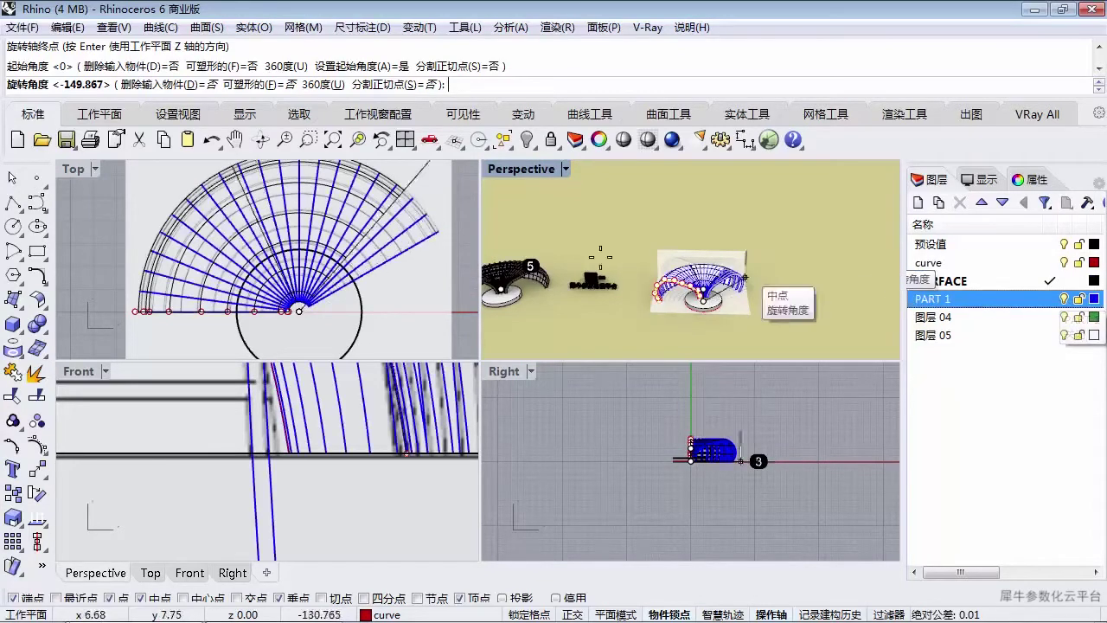
{"action": "left_click", "coordinate": [426, 233]}
{"action": "double_click", "coordinate": [524, 170]}
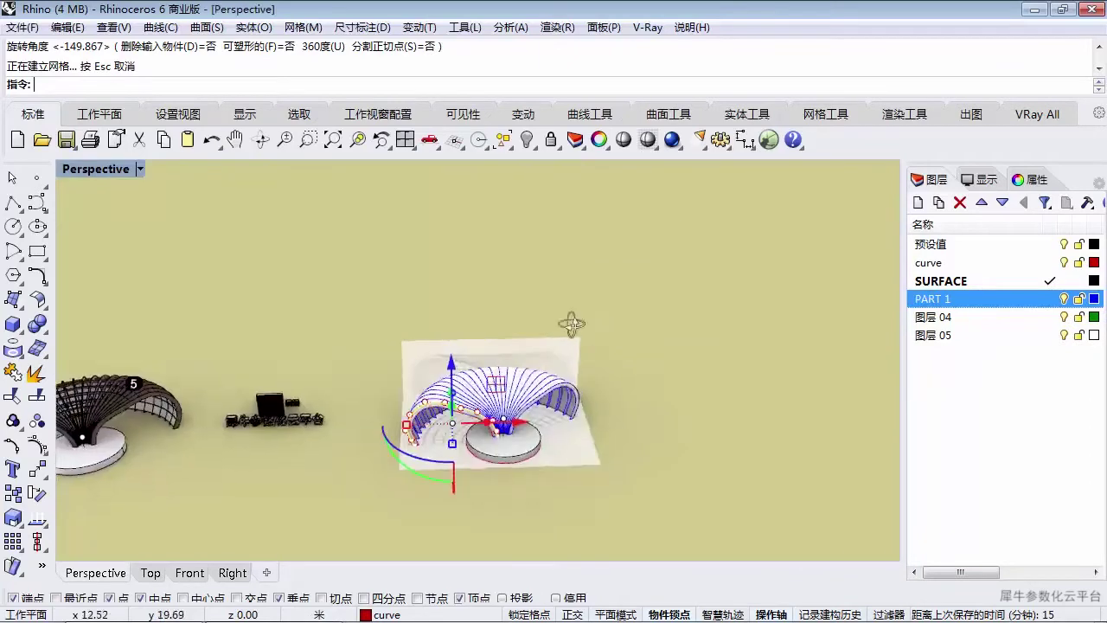
- Hide the PART 1 and curve layers to isolate the revolved canopy surface and the base disc
{"action": "scroll", "coordinate": [579, 388], "scroll_direction": "up", "scroll_amount": 5}
{"action": "scroll", "coordinate": [578, 384], "scroll_direction": "down", "scroll_amount": 1}
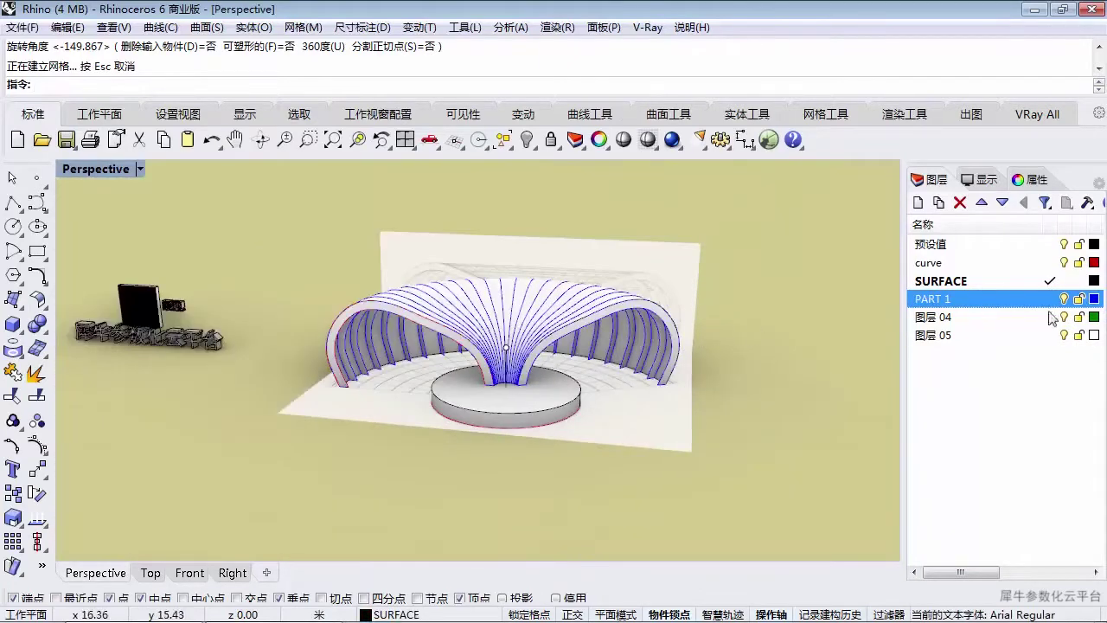
{"action": "left_click", "coordinate": [1064, 298]}
{"action": "left_click", "coordinate": [539, 303]}
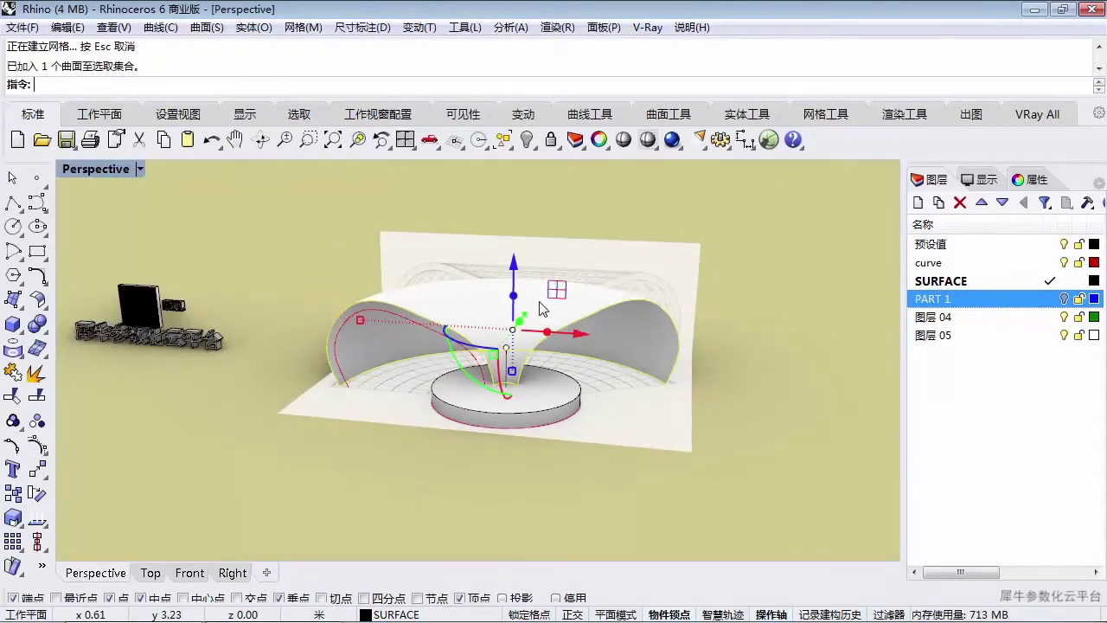
{"action": "key", "text": "Escape"}
{"action": "right_click_drag", "start_coordinate": [541, 312], "coordinate": [529, 428]}
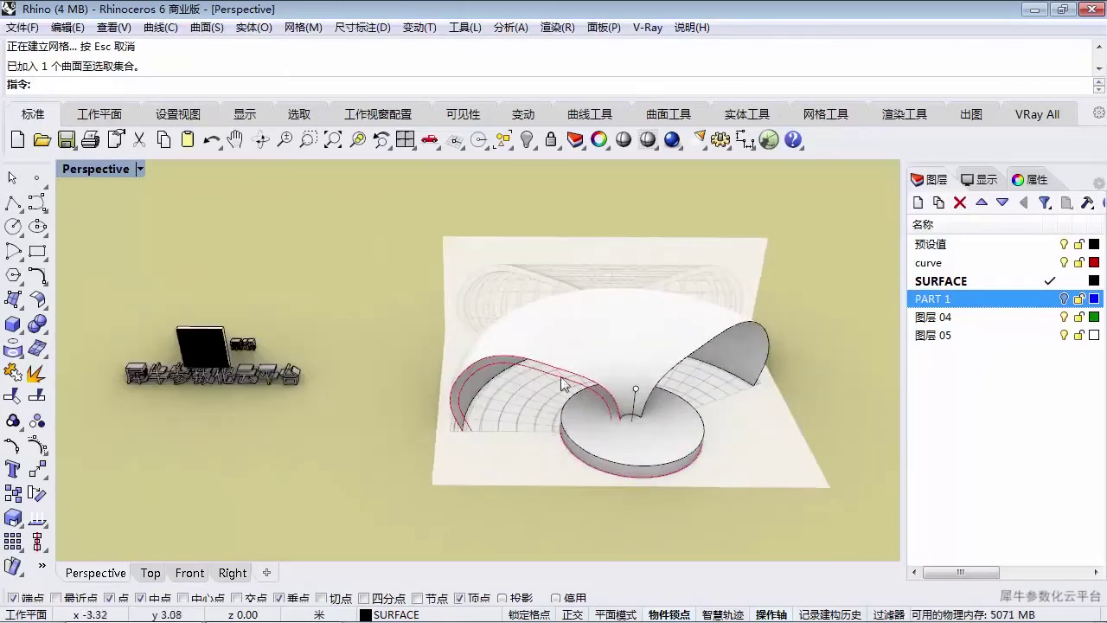
{"action": "scroll", "coordinate": [621, 385], "scroll_direction": "up", "scroll_amount": 2}
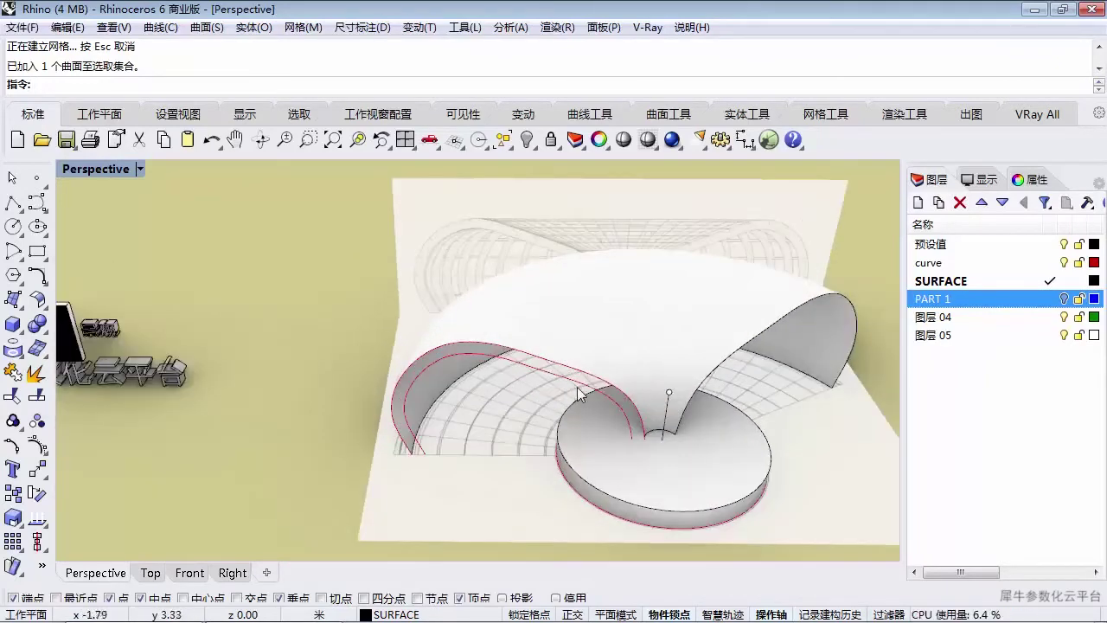
{"action": "left_click", "coordinate": [1064, 263]}
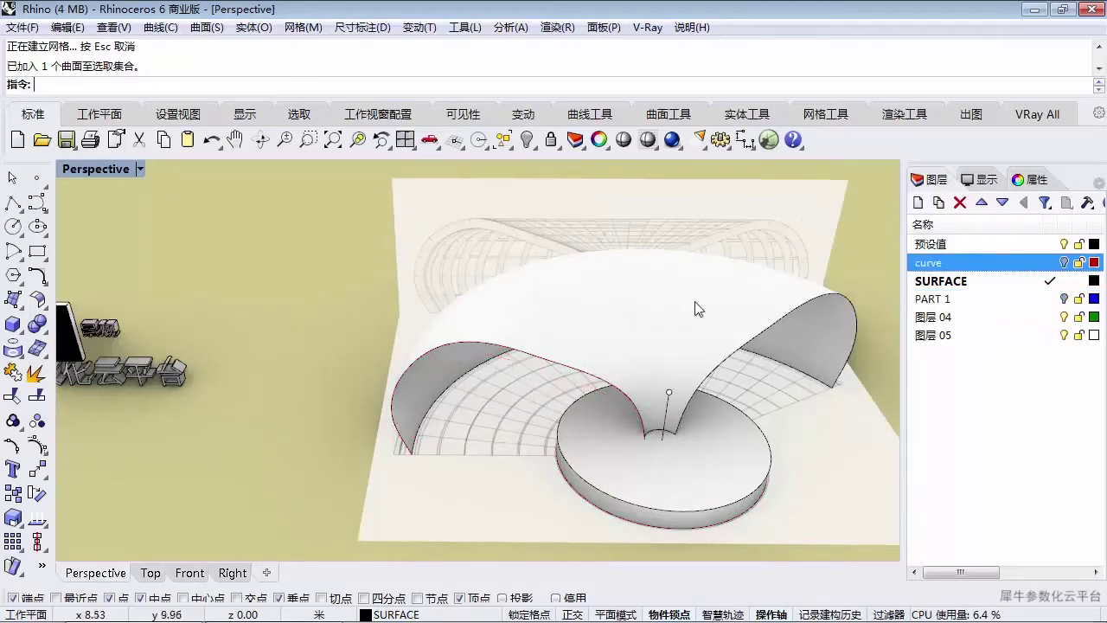
- Duplicate the revolved surface's profile edge at the start of the fan as a separate curve
{"action": "right_click_drag", "start_coordinate": [697, 306], "coordinate": [529, 310]}
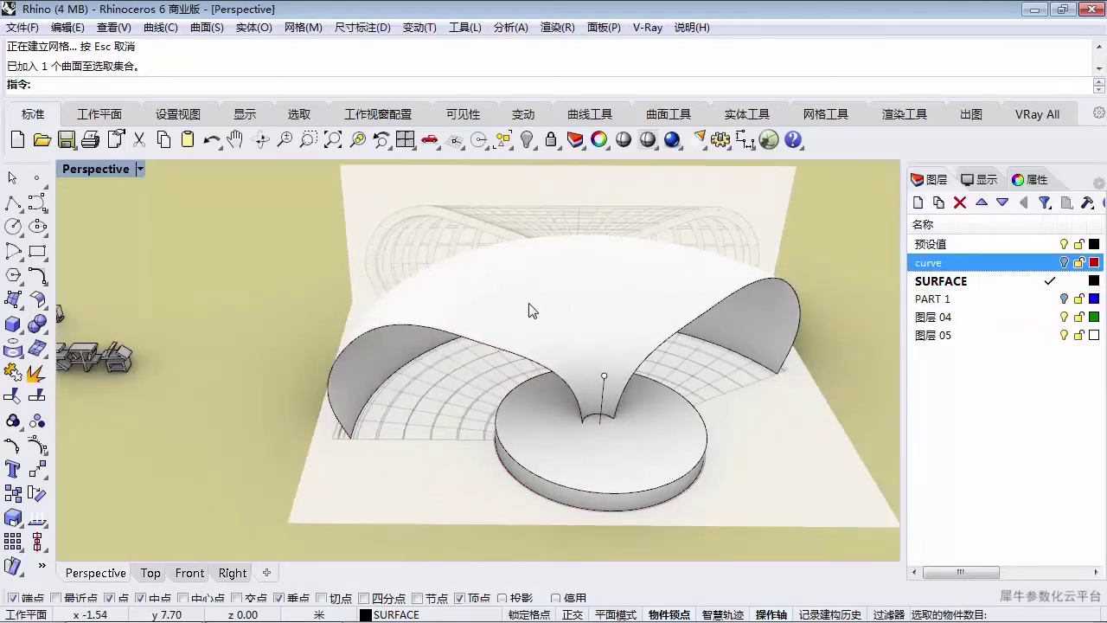
{"action": "left_click", "coordinate": [17, 357]}
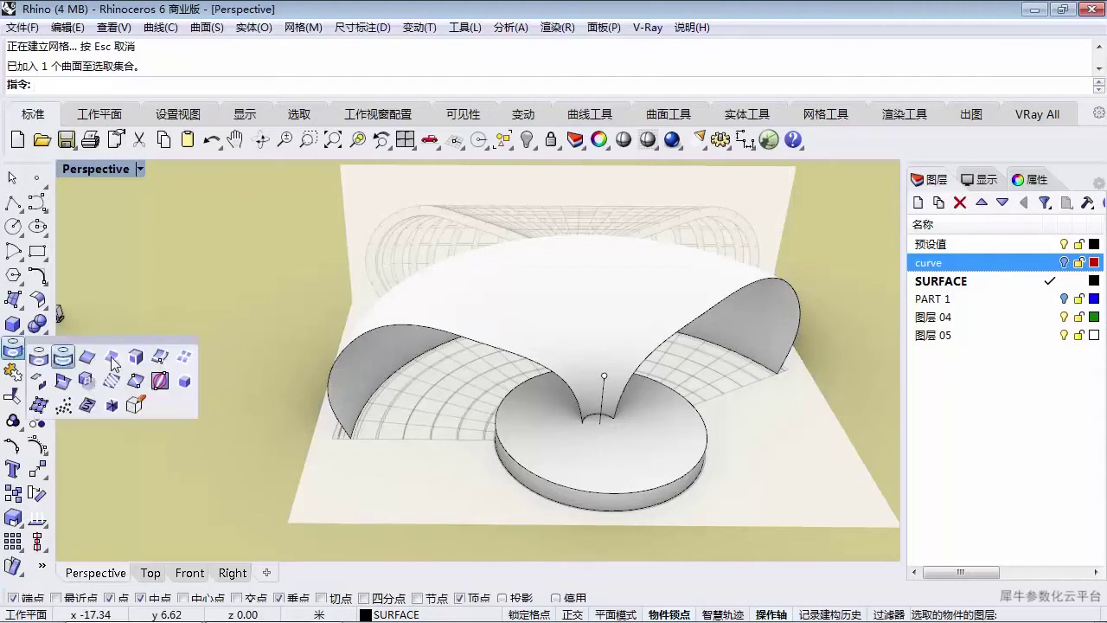
{"action": "left_click", "coordinate": [92, 363]}
{"action": "left_click", "coordinate": [499, 351]}
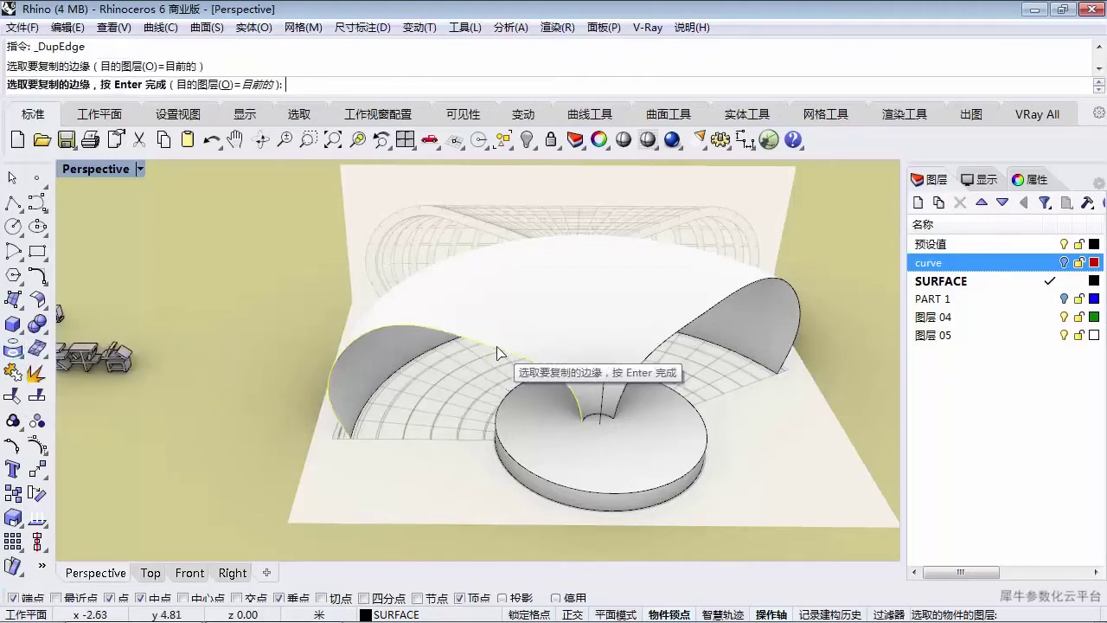
{"action": "key", "text": "Return"}
{"action": "right_click_drag", "start_coordinate": [501, 353], "coordinate": [424, 346]}
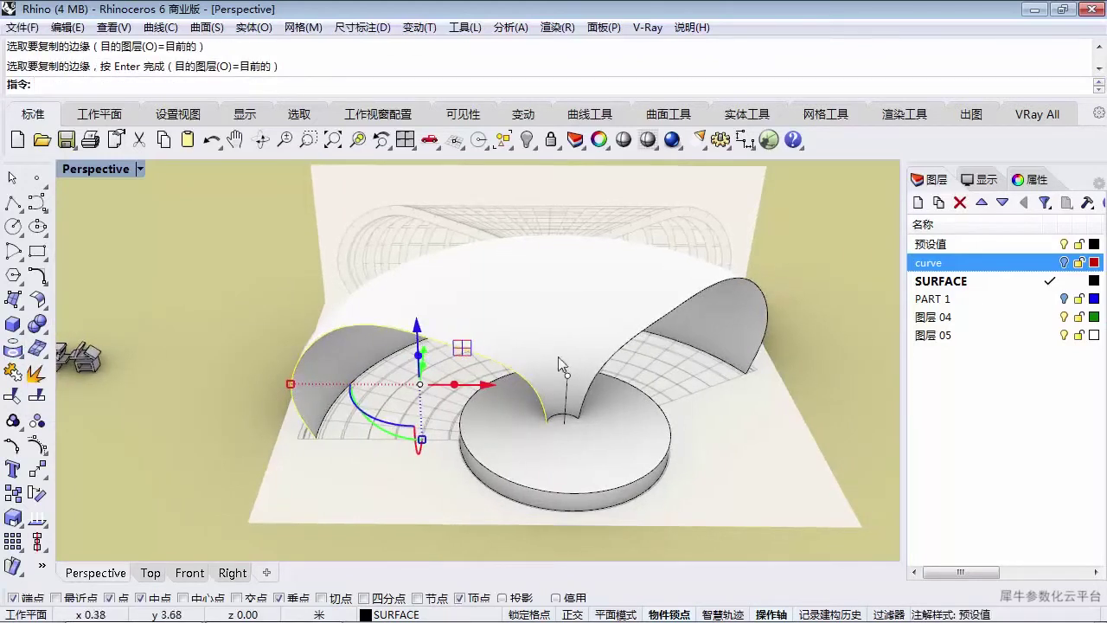
- Divide the duplicated edge curve into 14 equal segments, marking the divisions with points
{"action": "left_click", "coordinate": [43, 186]}
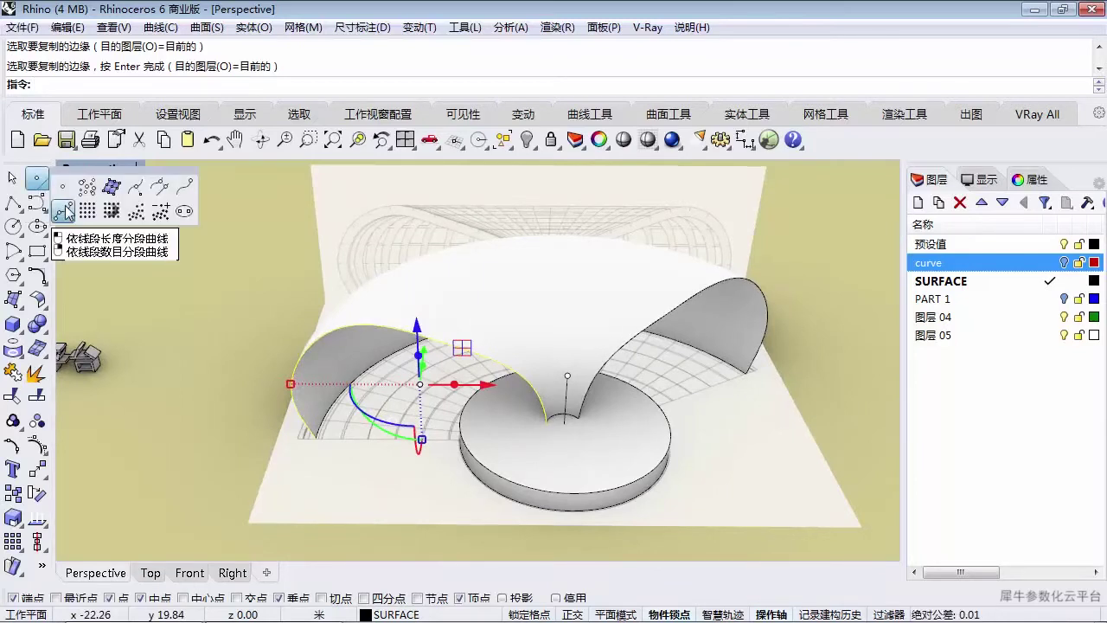
{"action": "right_click", "coordinate": [65, 211]}
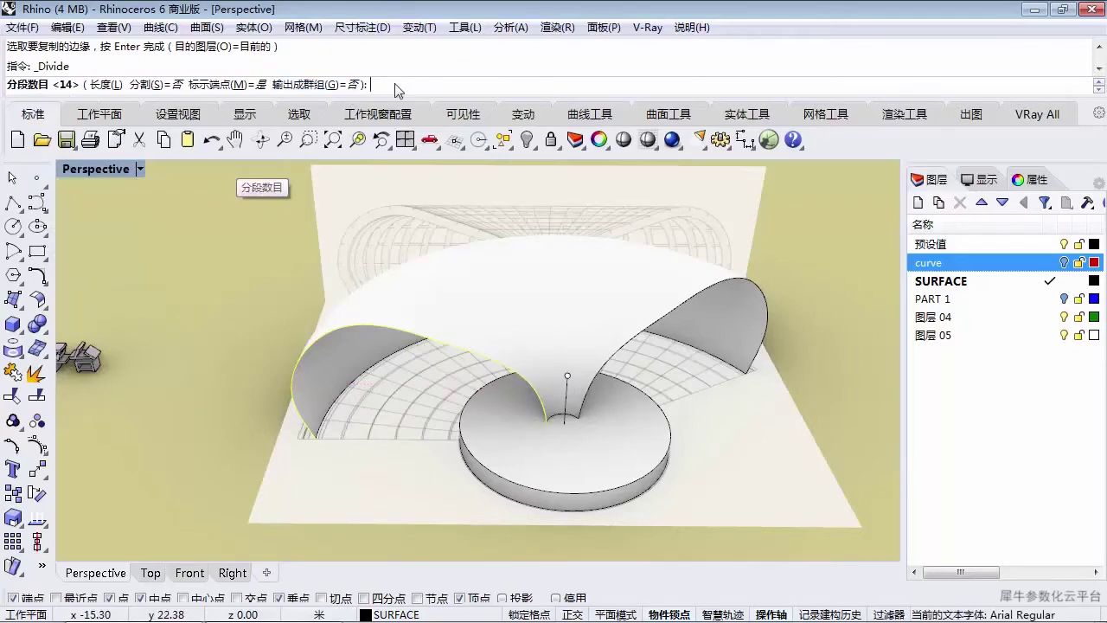
{"action": "type", "text": "14"}
{"action": "key", "text": "Return"}
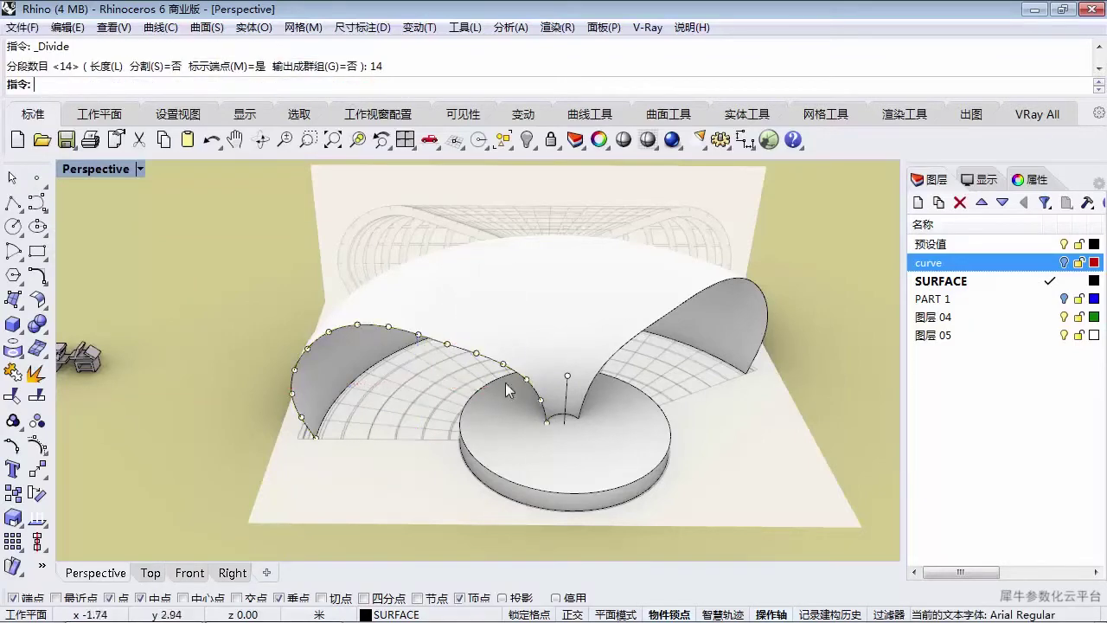
{"action": "scroll", "coordinate": [536, 403], "scroll_direction": "up", "scroll_amount": 3}
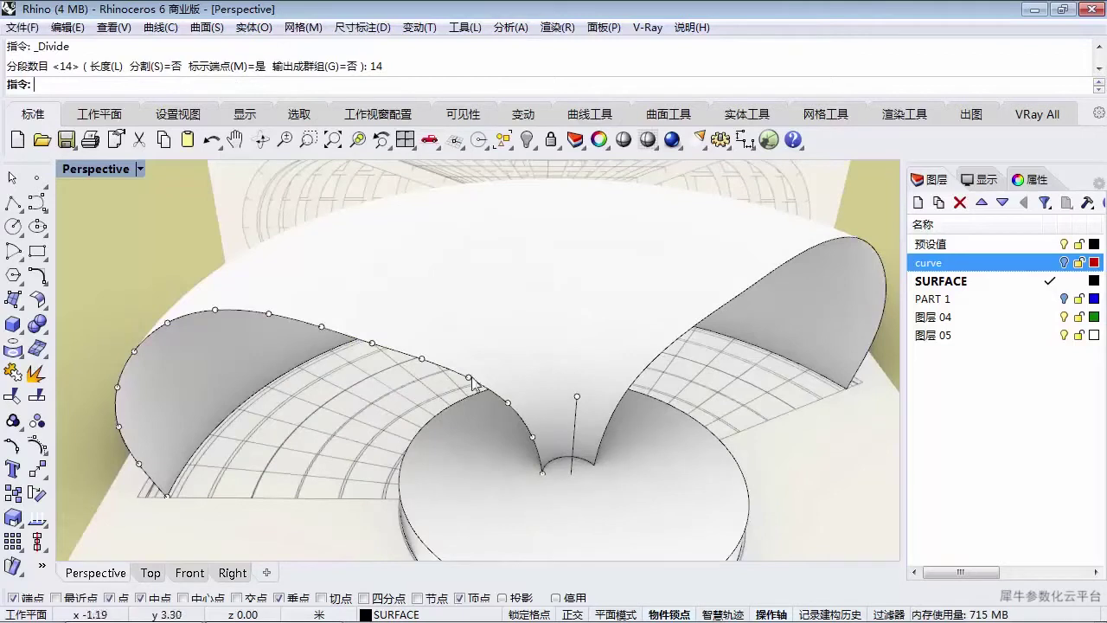
- Extract U-direction isocurves from the revolved surface at the division points between the edge's two ends
{"action": "left_click", "coordinate": [19, 353]}
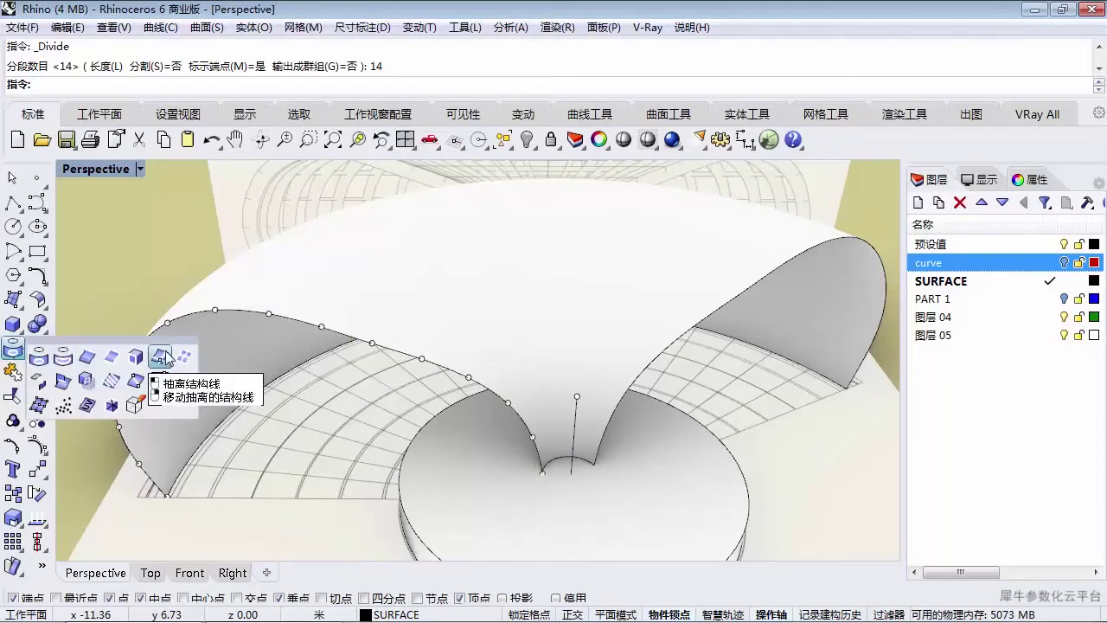
{"action": "left_click", "coordinate": [160, 357]}
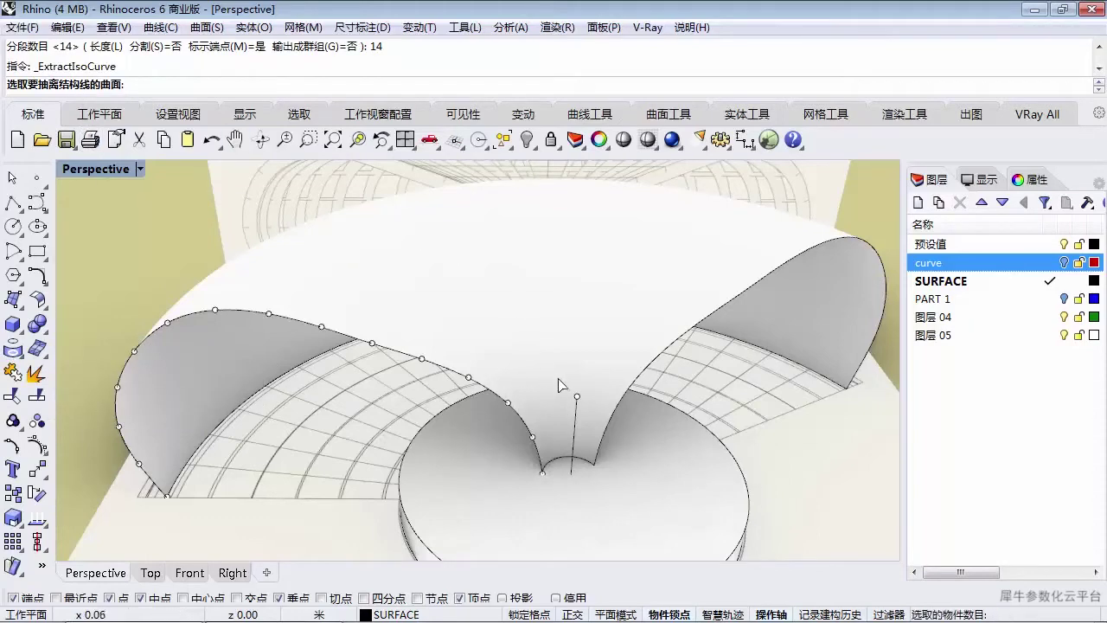
{"action": "right_click_drag", "start_coordinate": [520, 402], "coordinate": [558, 370], "text": "shift"}
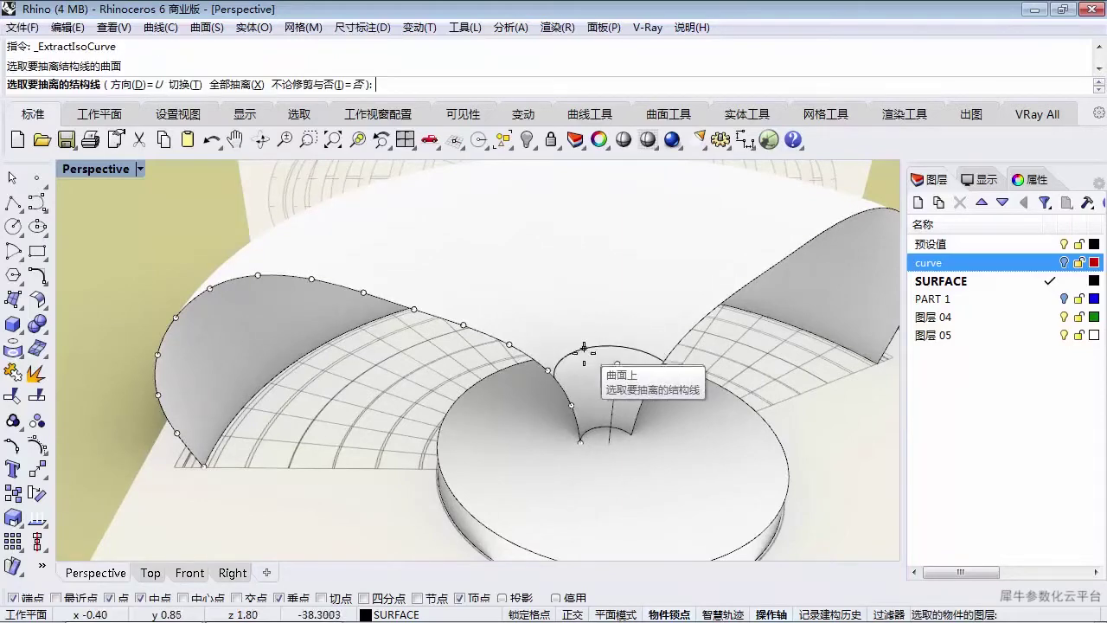
{"action": "left_click", "coordinate": [546, 365]}
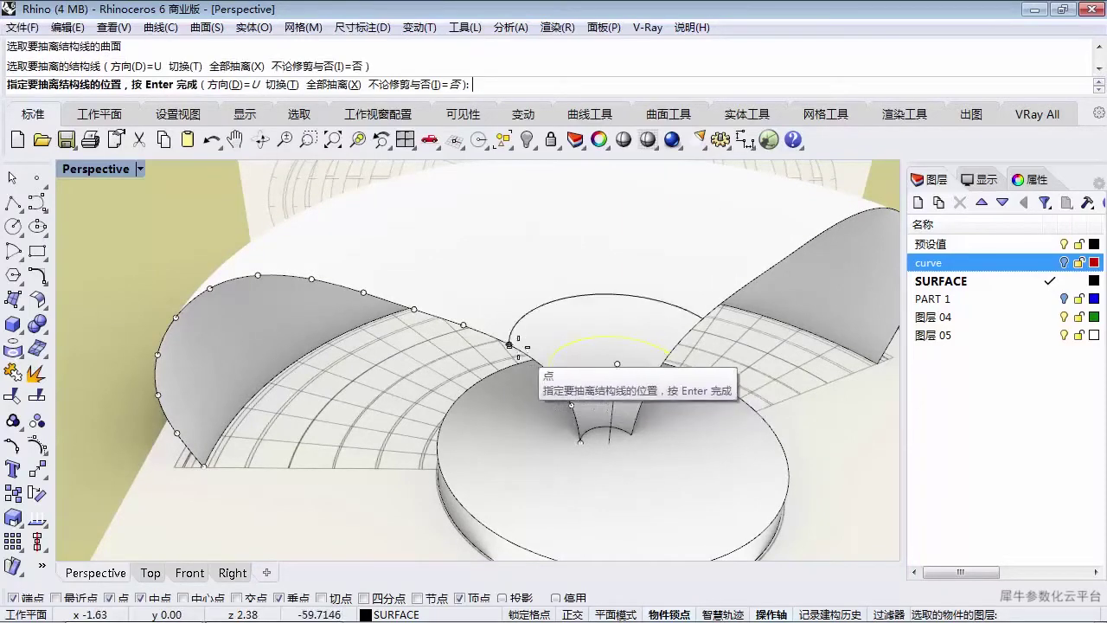
{"action": "left_click", "coordinate": [462, 315]}
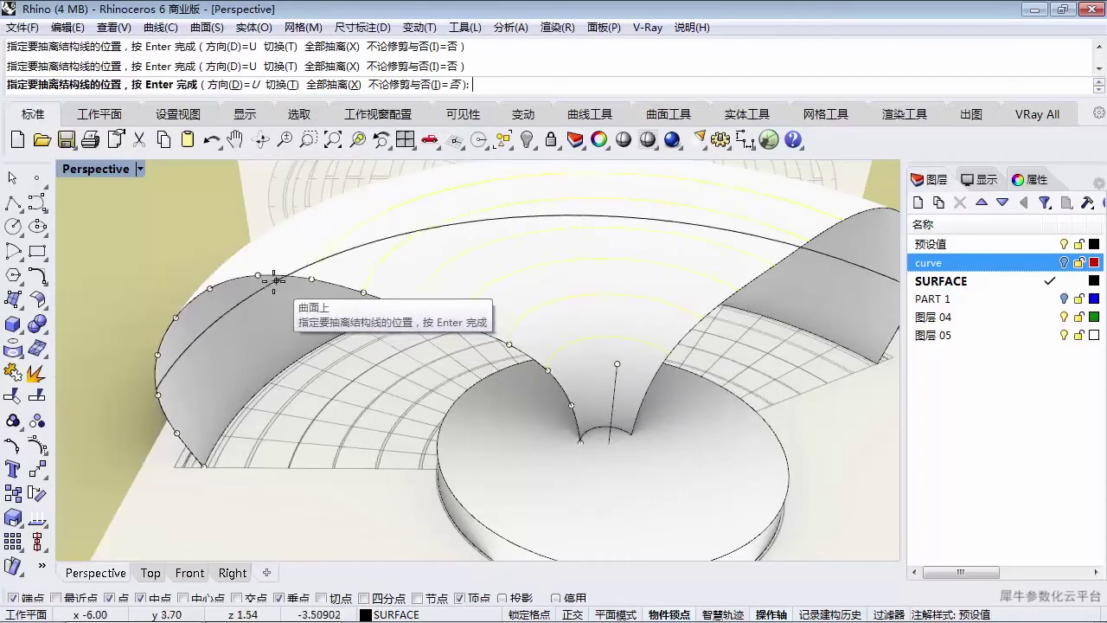
{"action": "scroll", "coordinate": [450, 311], "scroll_direction": "down", "scroll_amount": 5}
{"action": "scroll", "coordinate": [519, 311], "scroll_direction": "up", "scroll_amount": 5}
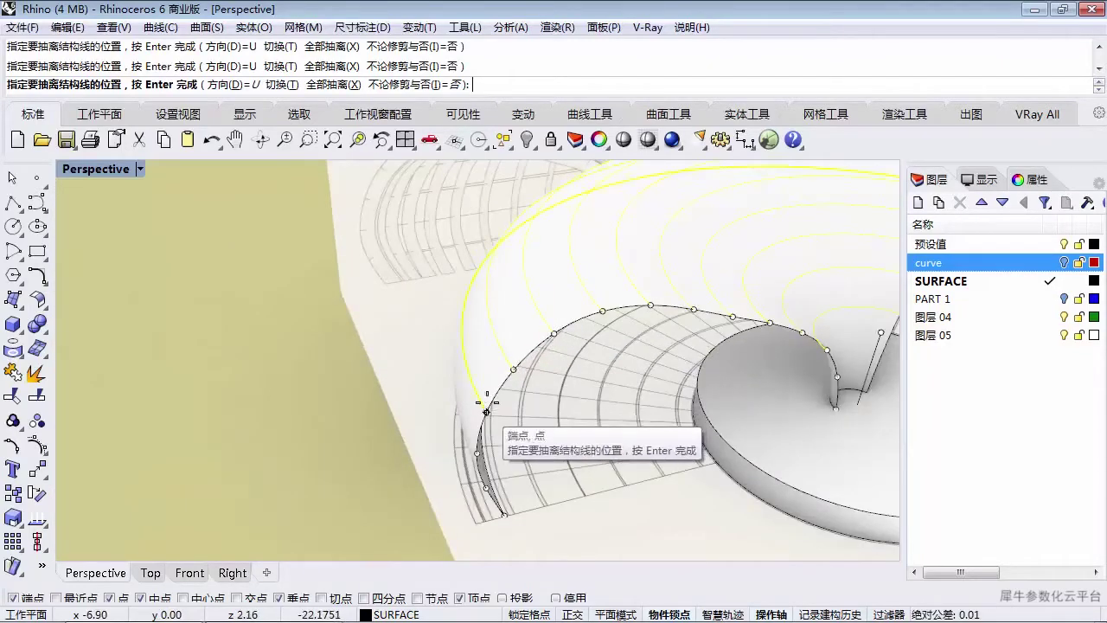
{"action": "scroll", "coordinate": [489, 398], "scroll_direction": "down", "scroll_amount": 5}
{"action": "scroll", "coordinate": [606, 367], "scroll_direction": "up", "scroll_amount": 6}
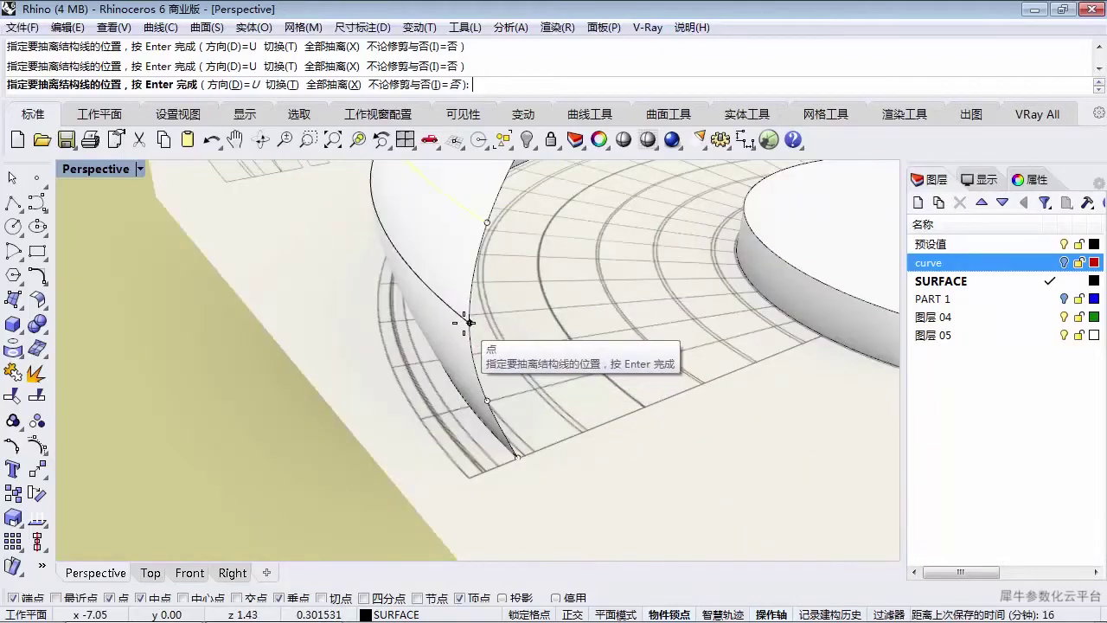
{"action": "left_click", "coordinate": [491, 405]}
{"action": "key", "text": "Return"}
- Move the extracted isocurves to the layer 图层 05
{"action": "scroll", "coordinate": [497, 412], "scroll_direction": "down", "scroll_amount": 5}
{"action": "right_click_drag", "start_coordinate": [498, 413], "coordinate": [678, 327]}
{"action": "right_click_drag", "start_coordinate": [187, 380], "coordinate": [430, 464]}
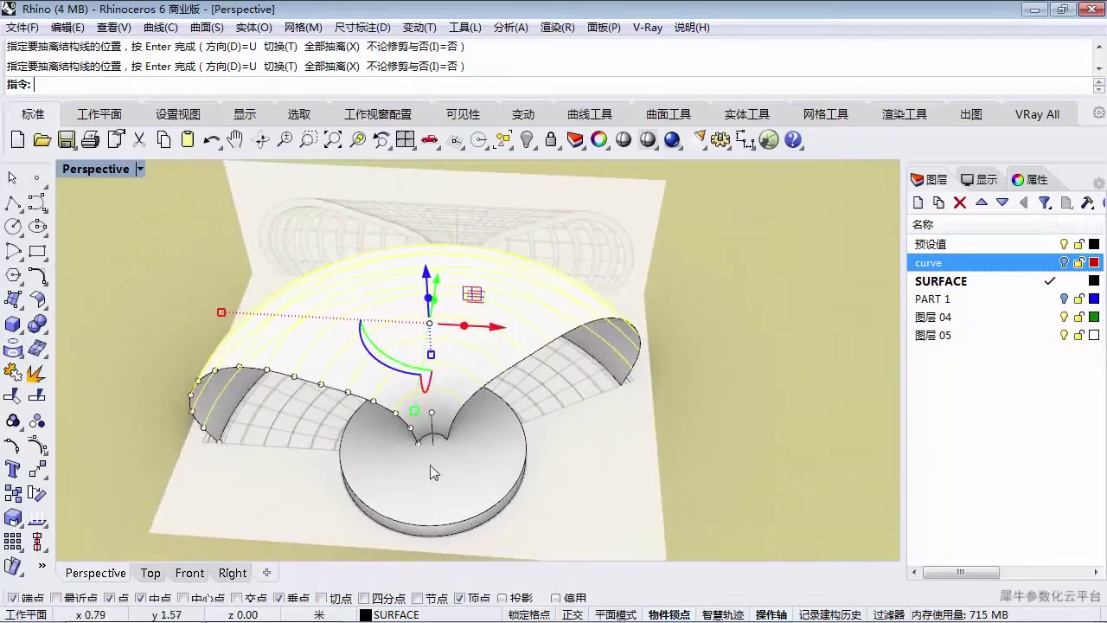
{"action": "left_click", "coordinate": [440, 613]}
{"action": "left_click", "coordinate": [437, 604]}
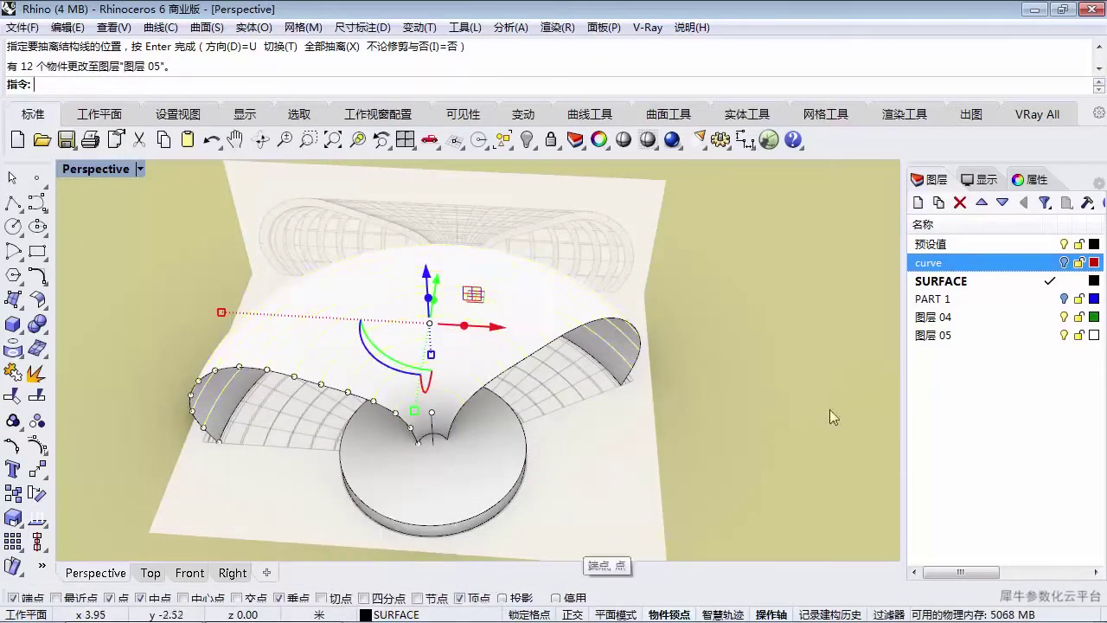
- Make the layer 图层 05 current and rename it as ISOCURVE
{"action": "left_click", "coordinate": [943, 337]}
{"action": "left_click", "coordinate": [941, 336]}
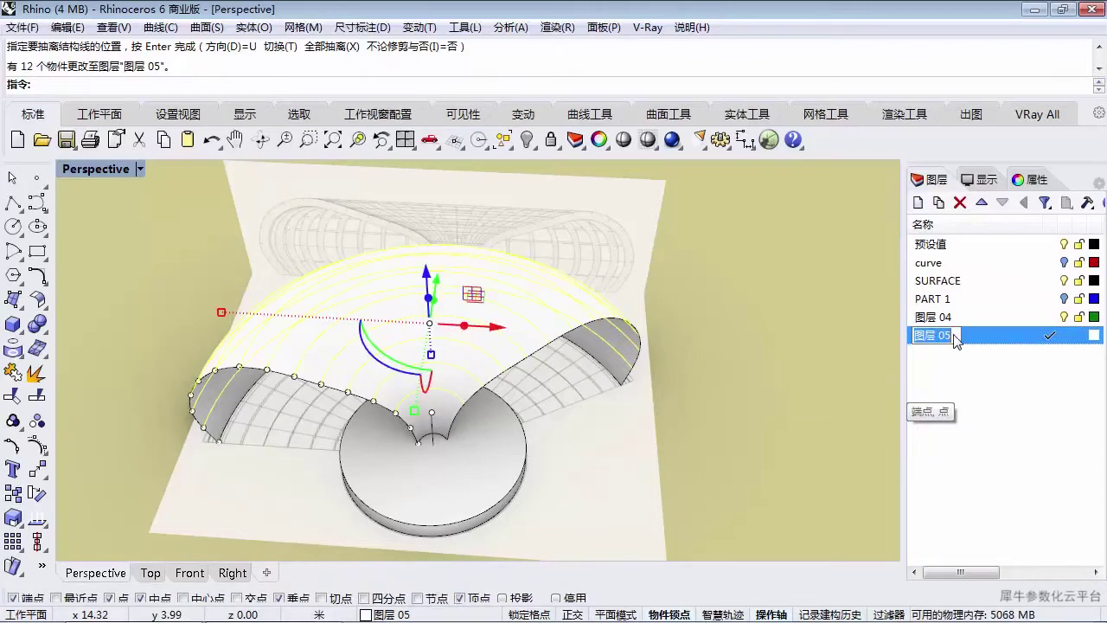
{"action": "type", "text": "IS"}
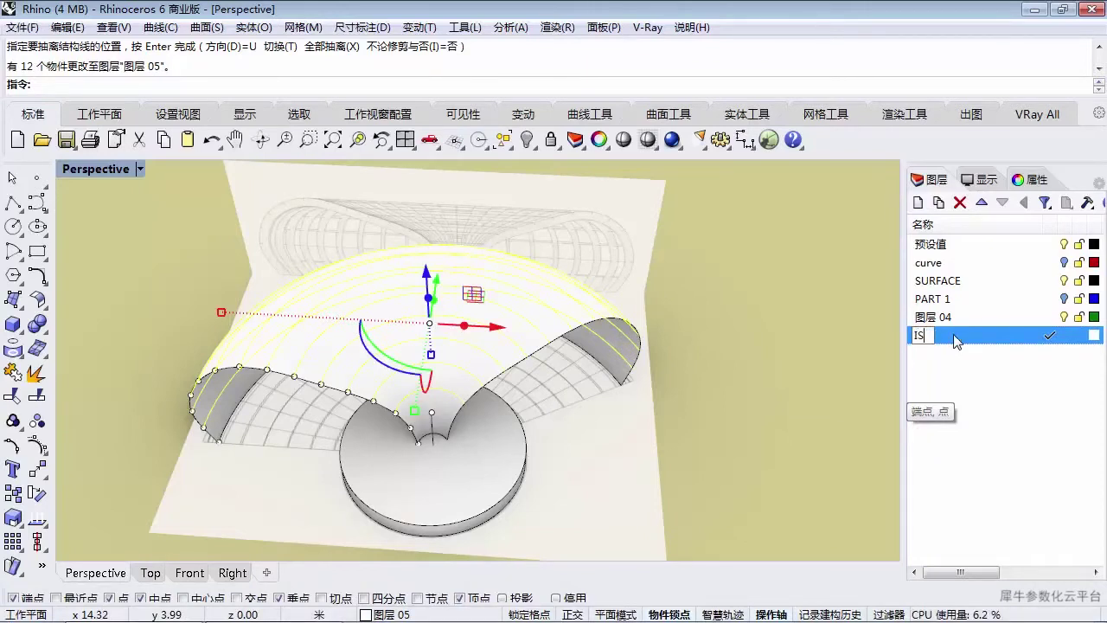
{"action": "type", "text": "OCURVE"}
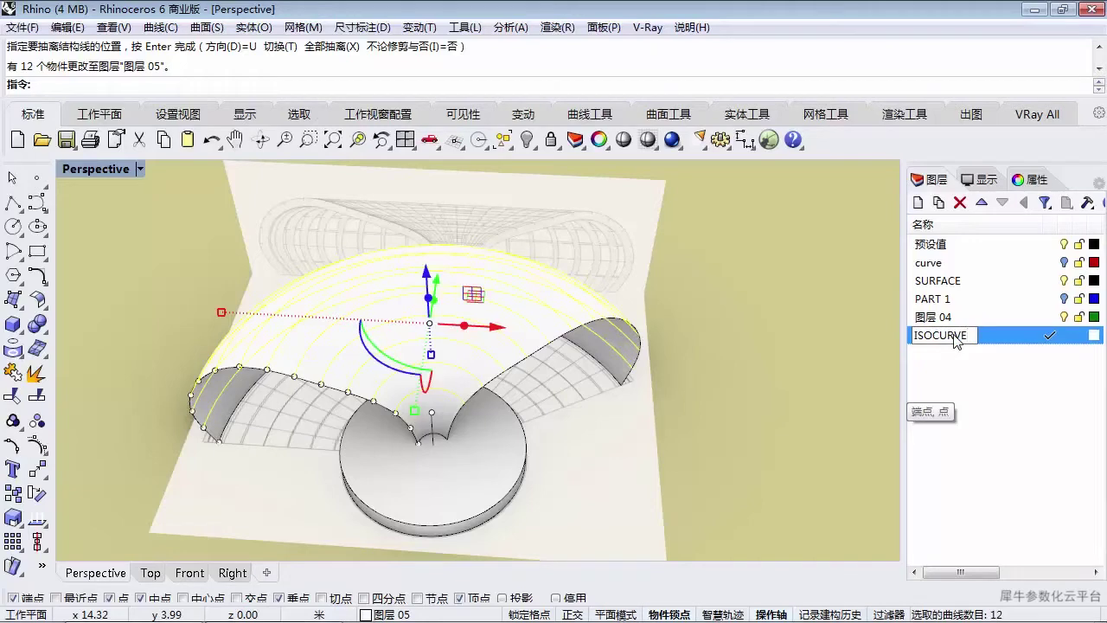
{"action": "key", "text": "Return"}
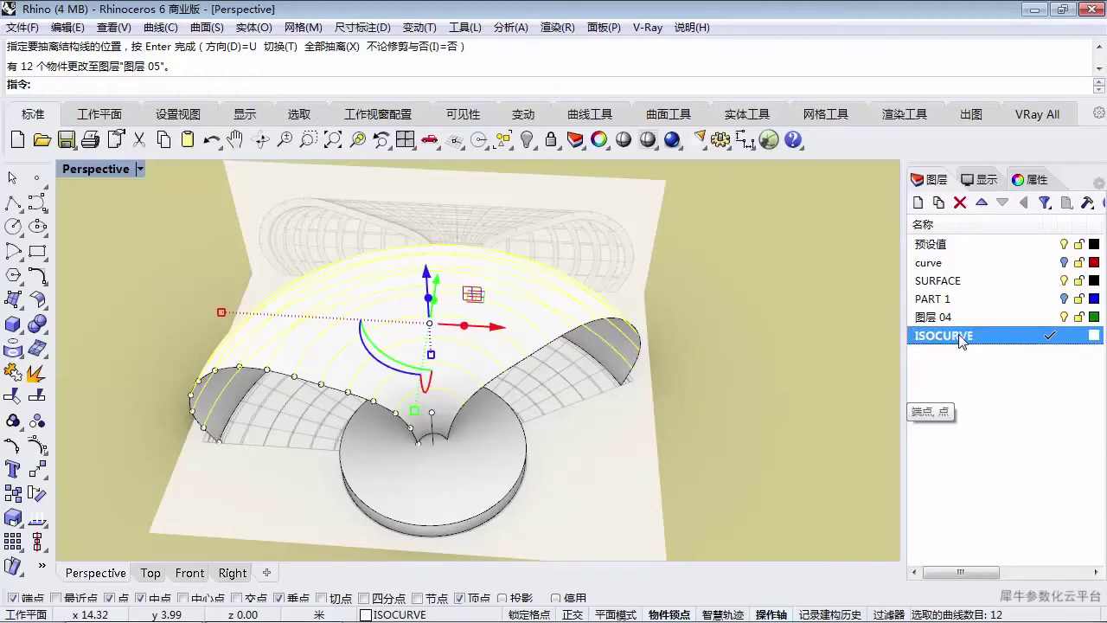
- Set the ISOCURVE layer's colour to red and deselect the extracted isocurves
{"action": "left_click", "coordinate": [1095, 336]}
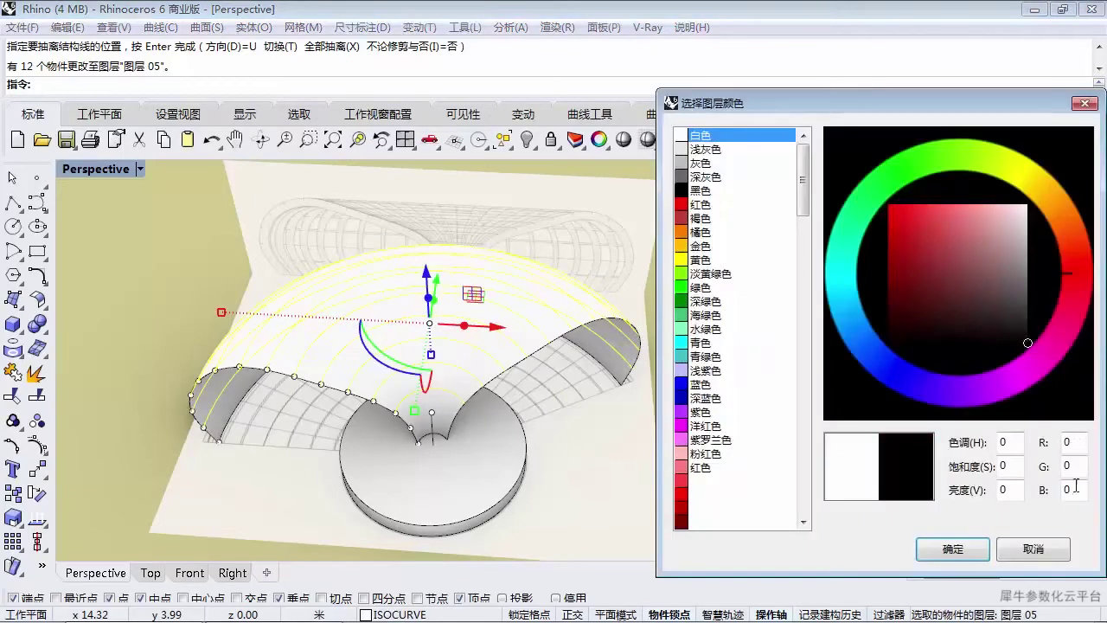
{"action": "left_click", "coordinate": [782, 206]}
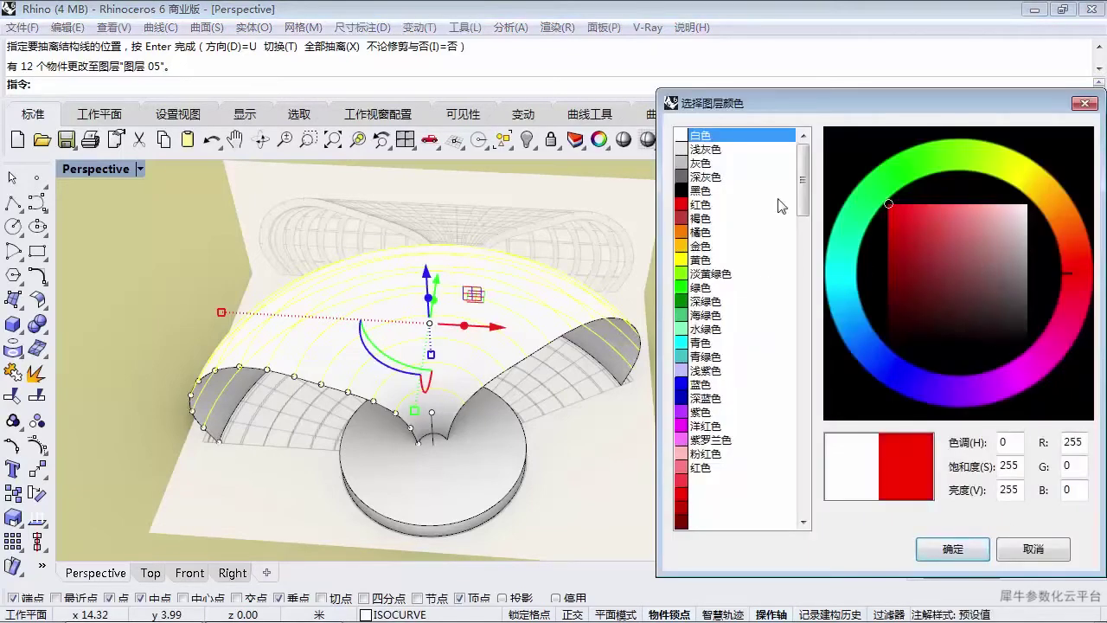
{"action": "left_click", "coordinate": [943, 551]}
{"action": "left_click", "coordinate": [742, 376]}
{"action": "right_click_drag", "start_coordinate": [742, 377], "coordinate": [619, 359]}
- Make the layer 图层 04 current and try to rename it as PART 1
{"action": "double_click", "coordinate": [944, 316]}
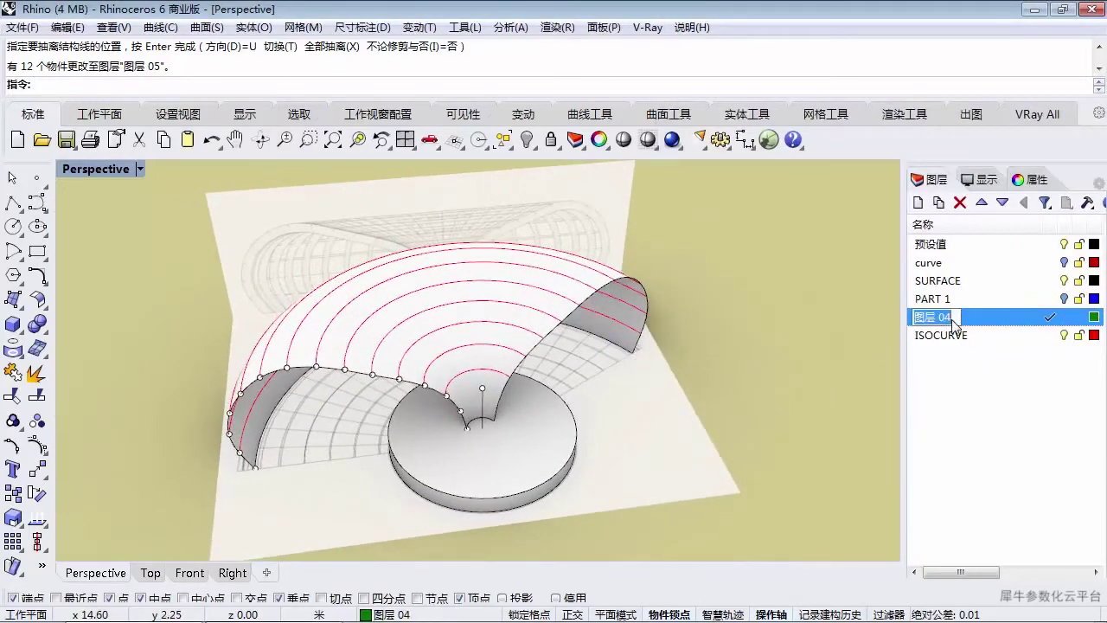
{"action": "type", "text": "PA"}
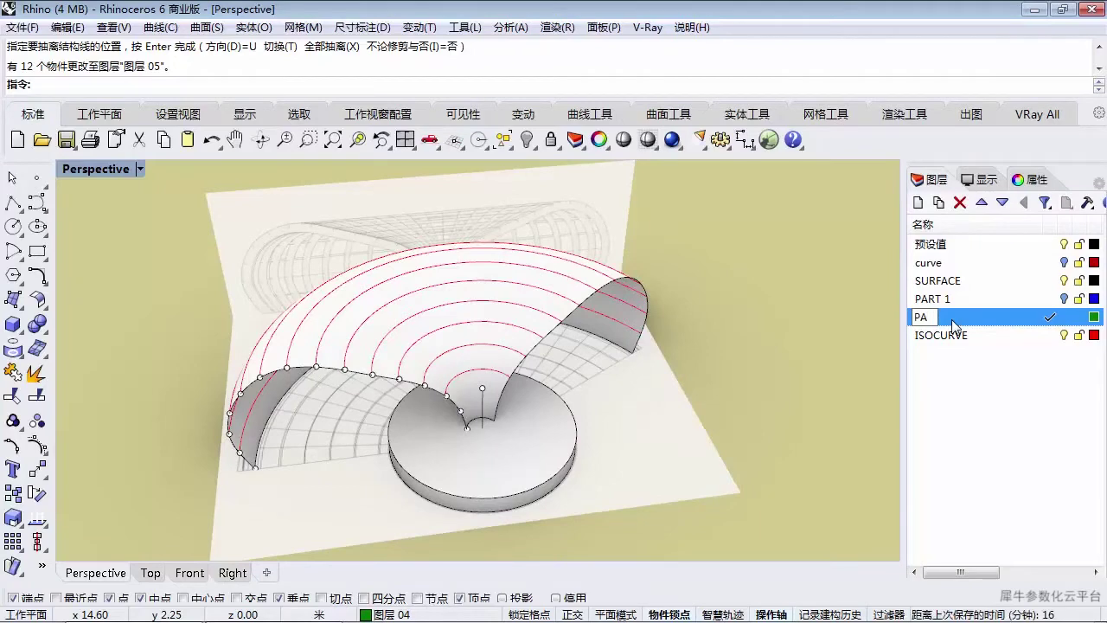
{"action": "type", "text": "RT 1"}
{"action": "key", "text": "Return"}
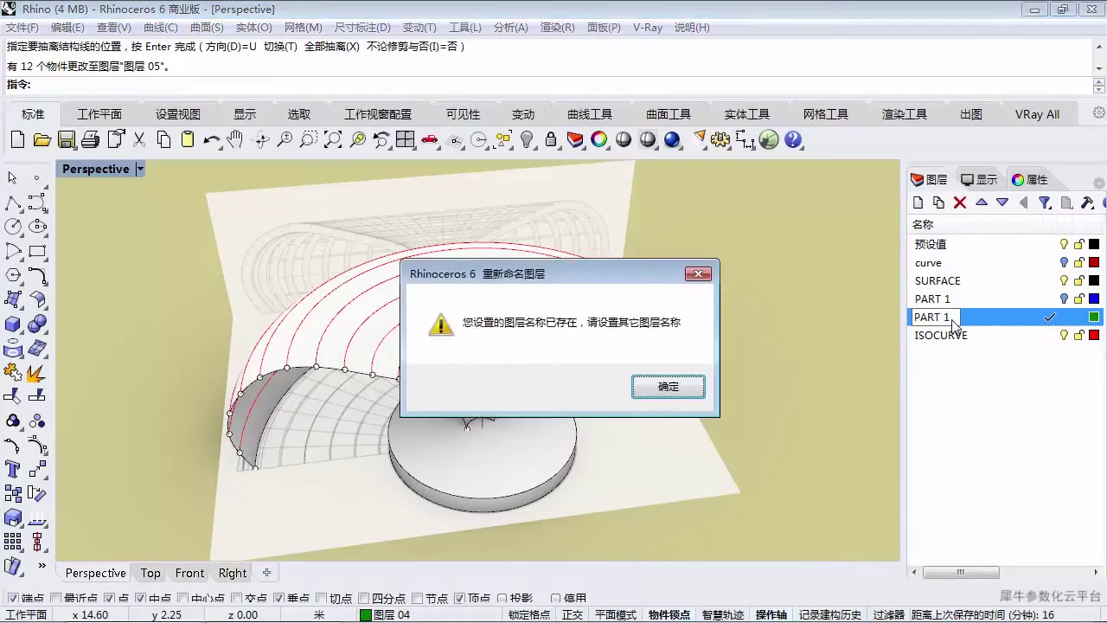
{"action": "left_click", "coordinate": [703, 275]}
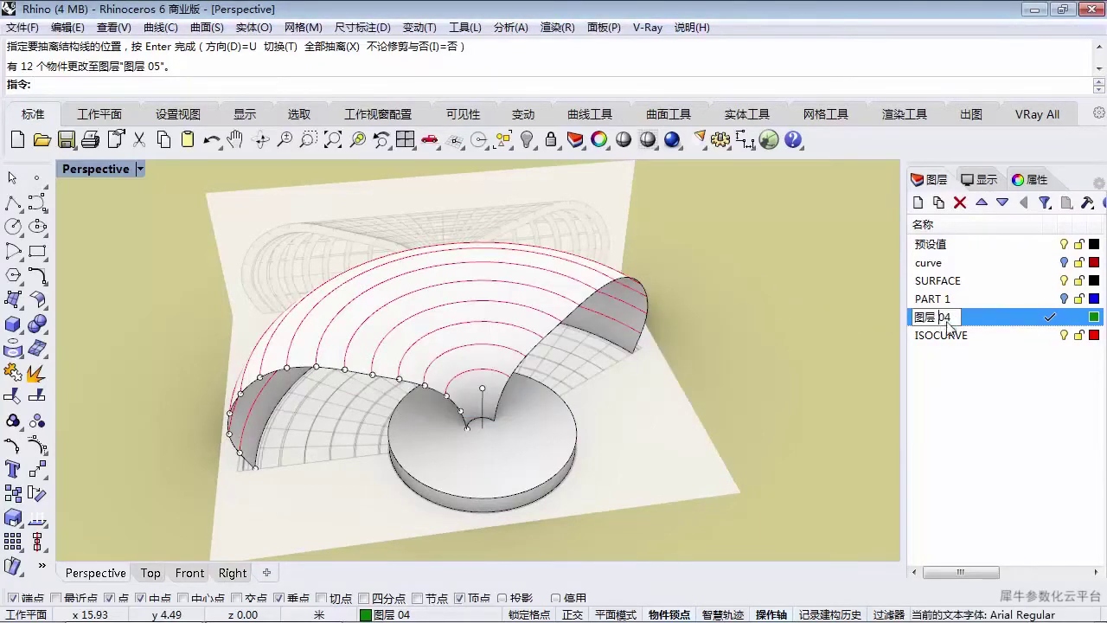
- Rename the layer 图层 04 as PART 2
{"action": "type", "text": "PART 2"}
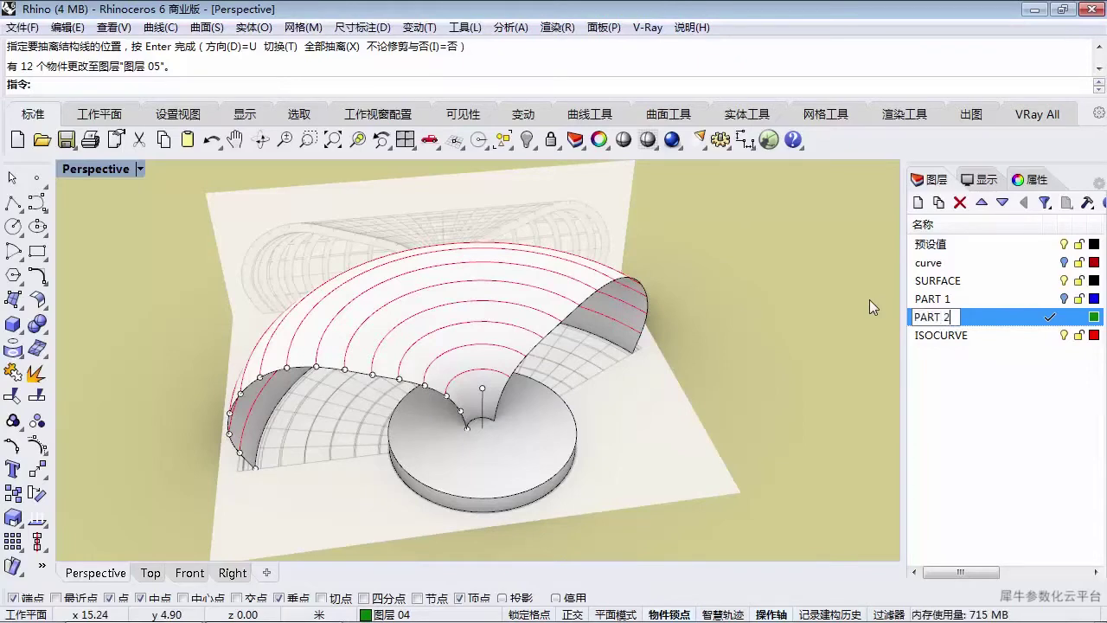
{"action": "key", "text": "Return"}
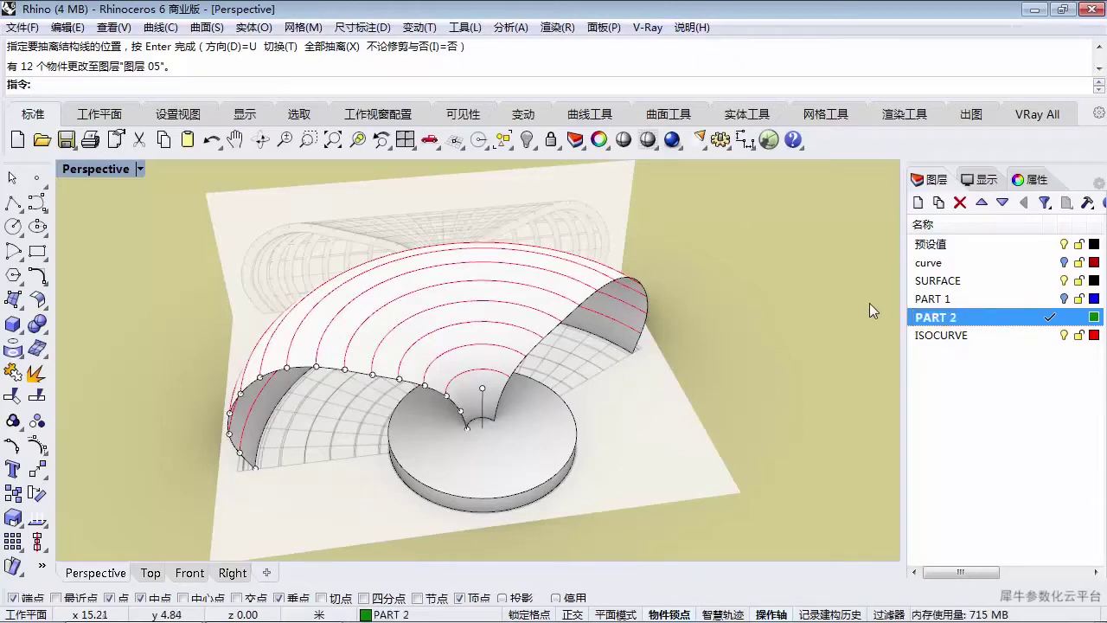
{"action": "scroll", "coordinate": [597, 286], "scroll_direction": "down", "scroll_amount": 5}
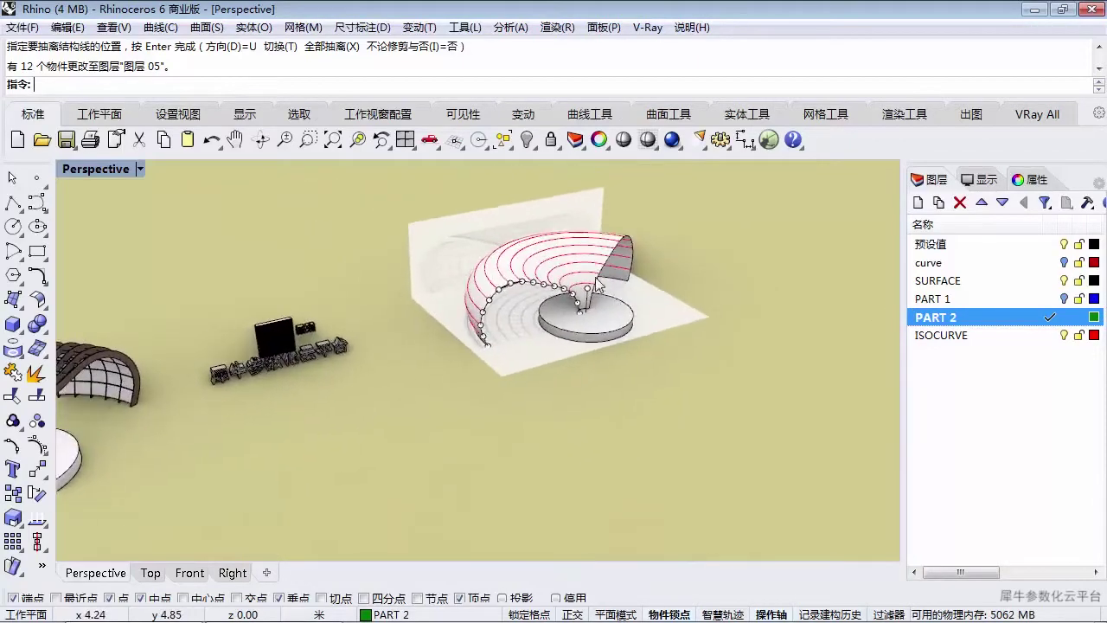
{"action": "scroll", "coordinate": [597, 285], "scroll_direction": "up", "scroll_amount": 8}
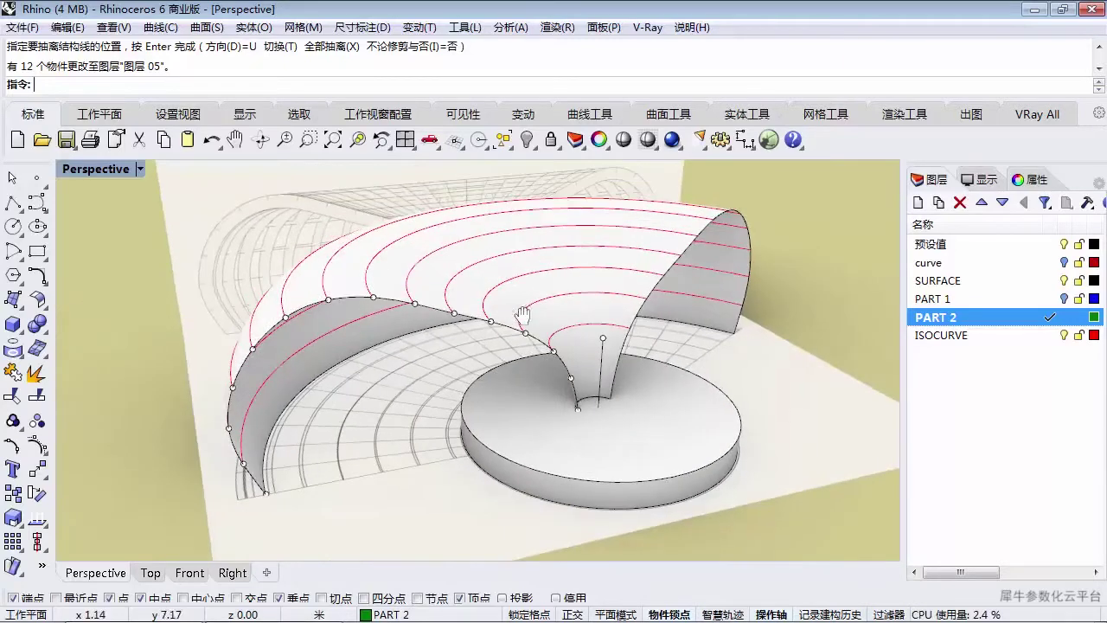